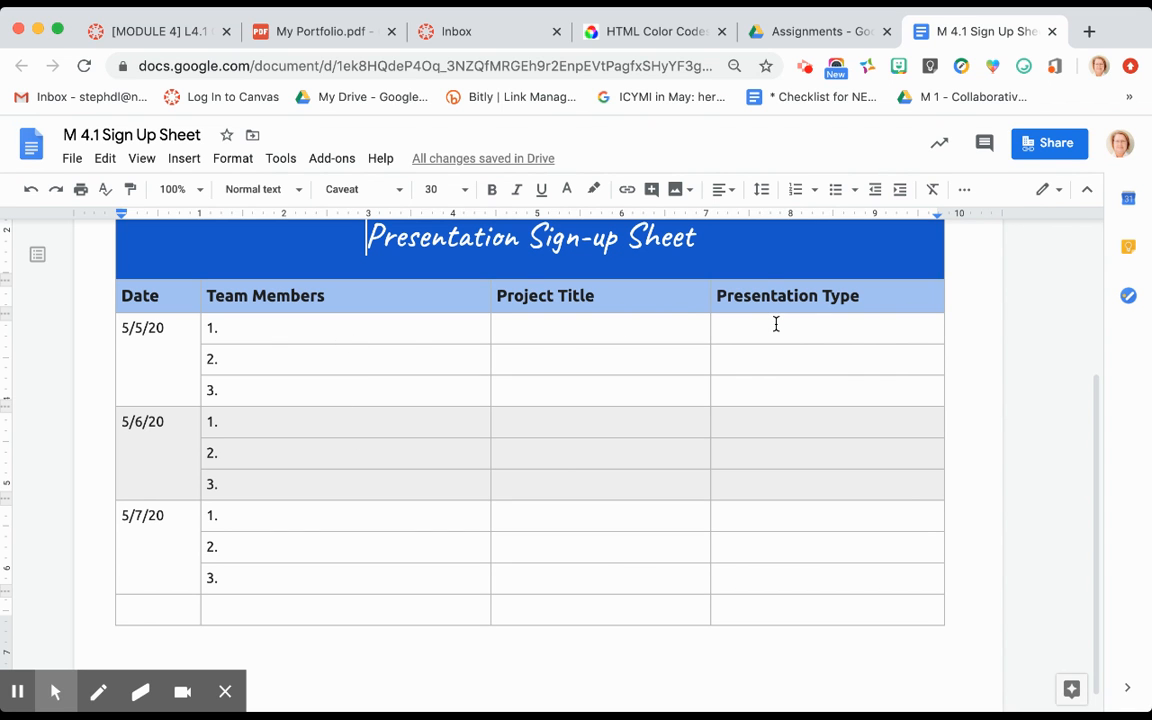
- Examine the finished sign-up sheet's table layout, directions text and rubric link as a model
scroll(578, 468, "down", 1)
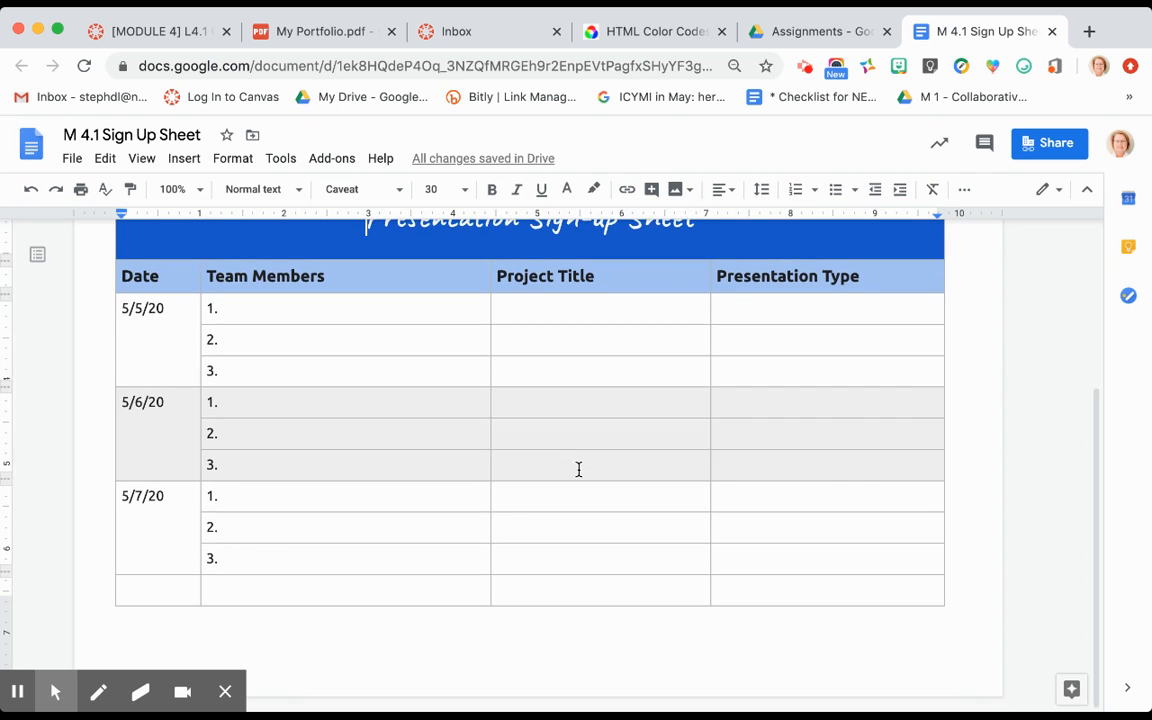
scroll(578, 468, "up", 5)
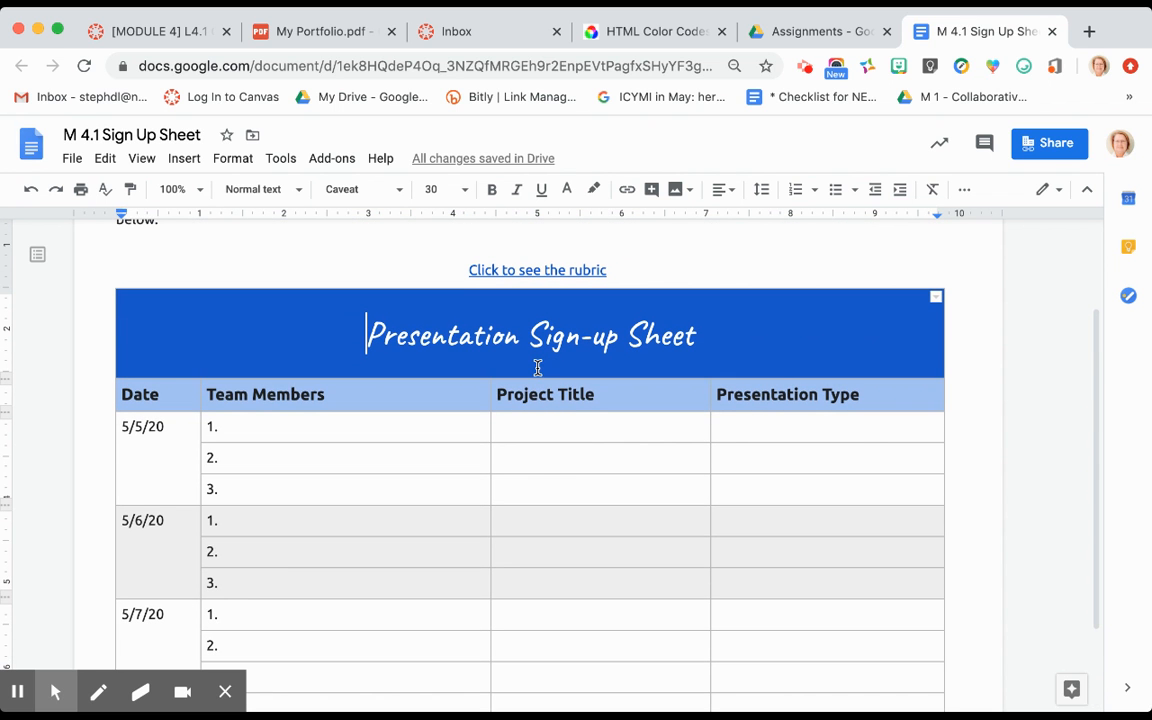
scroll(538, 368, "up", 5)
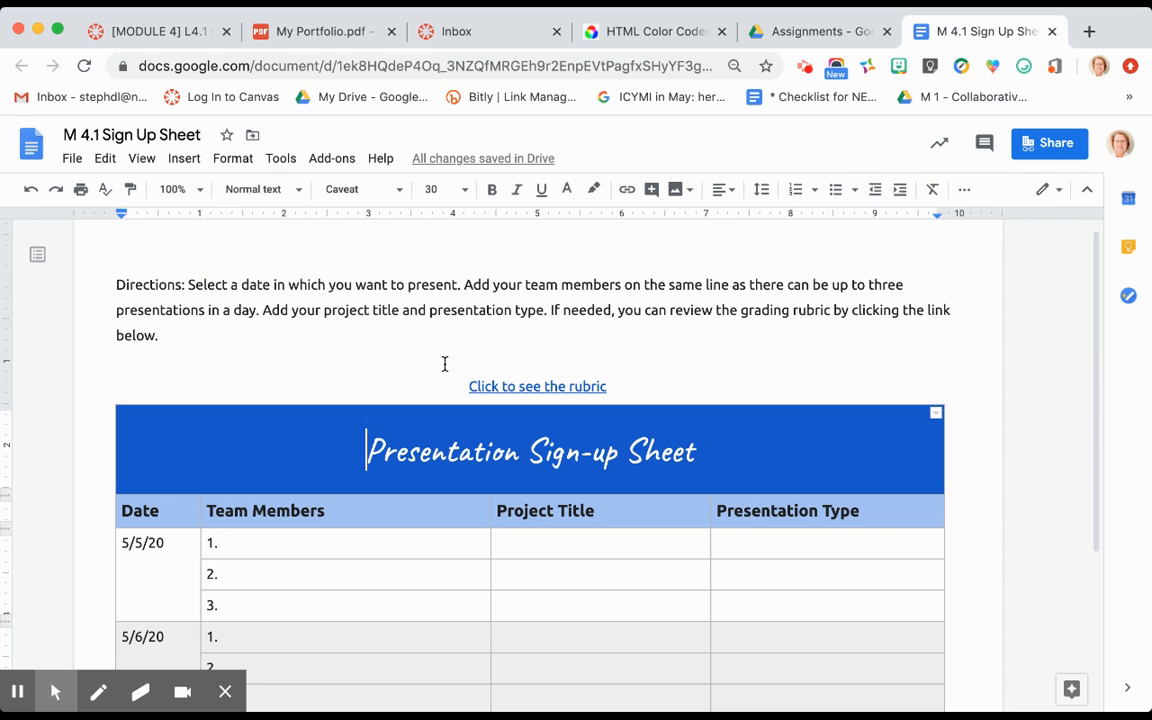
left_click(515, 386)
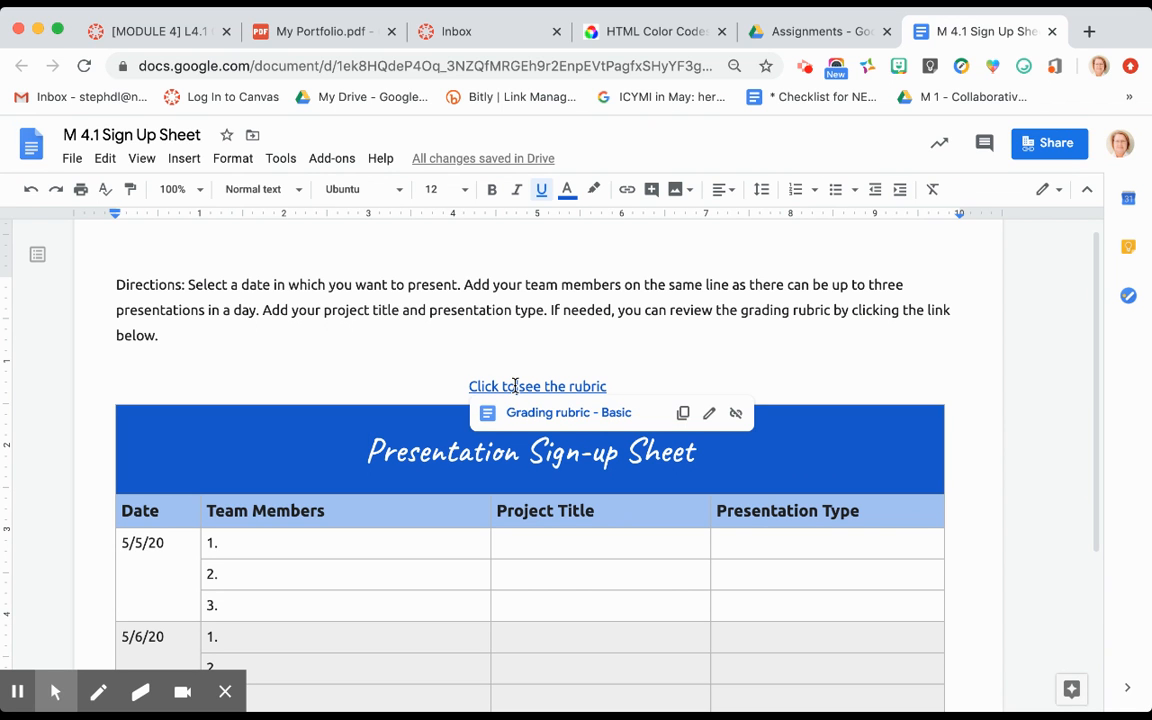
left_click(513, 342)
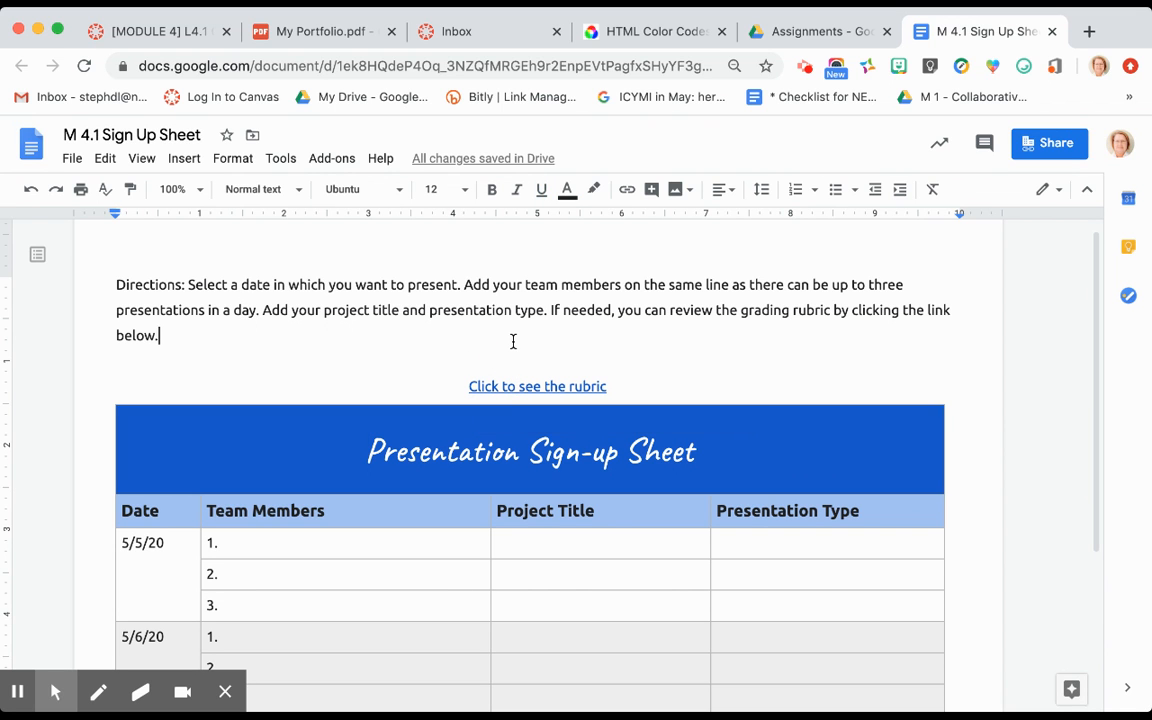
left_click(72, 160)
mouse_move(121, 370)
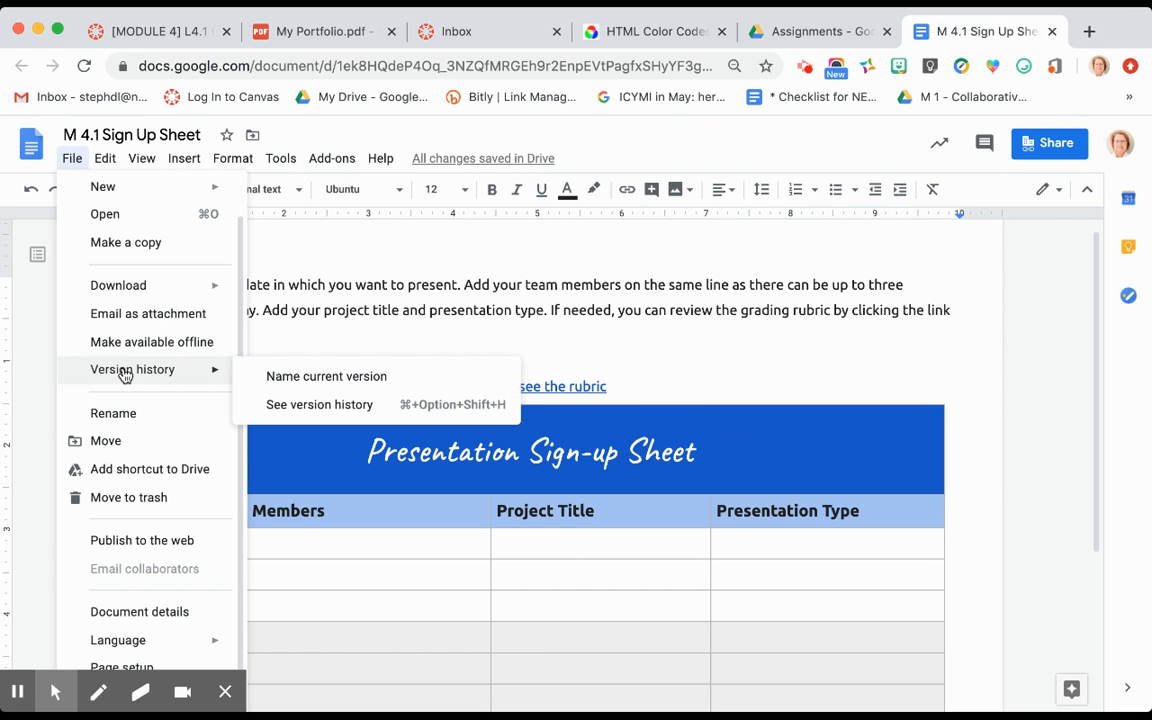
left_click(315, 235)
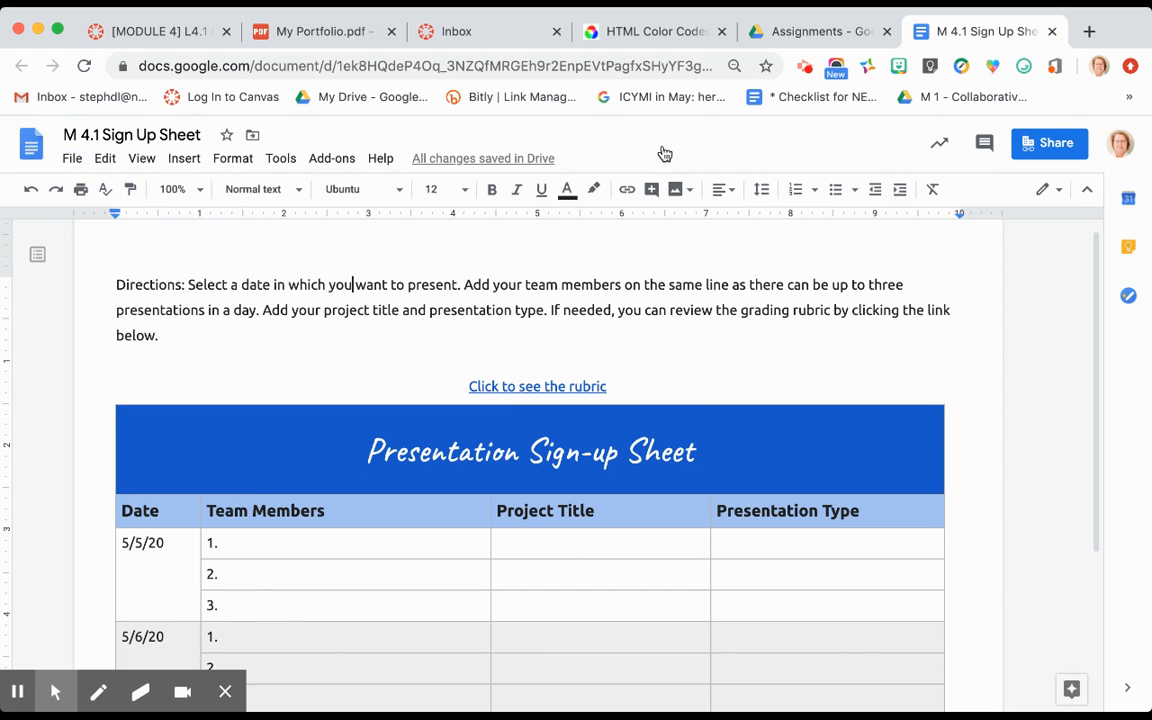
- Switch to Google Drive and create a blank Google Docs document in the Assignments folder
left_click(804, 34)
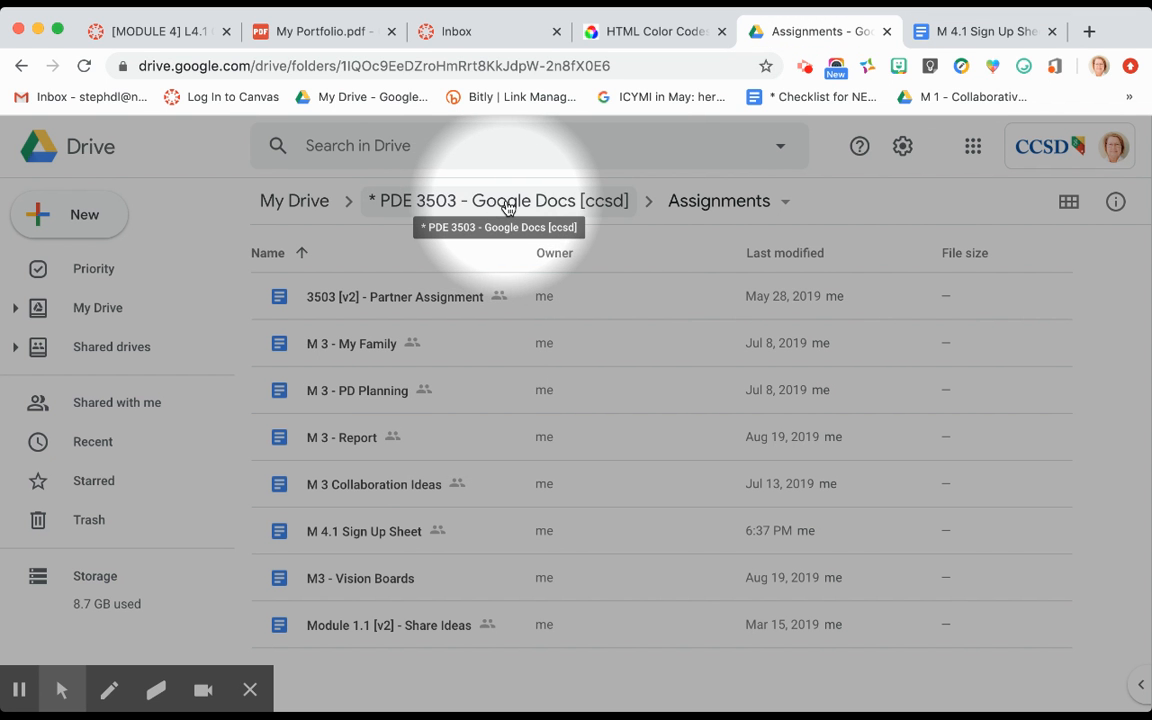
left_click(102, 215)
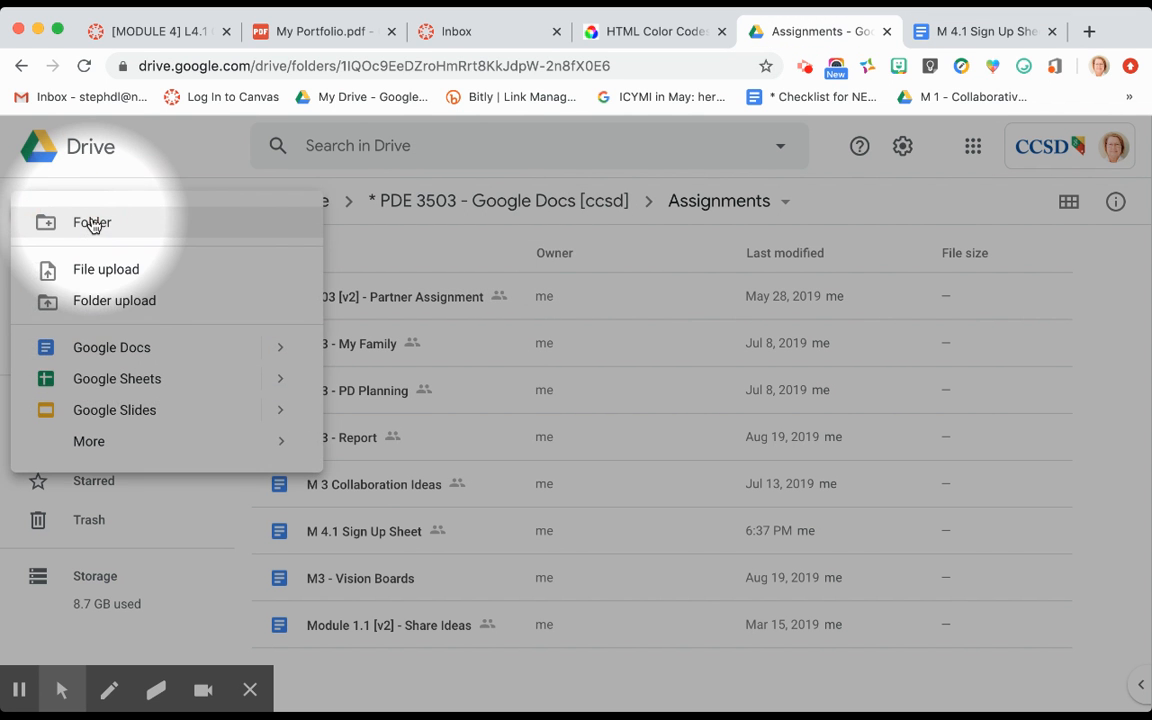
mouse_move(275, 347)
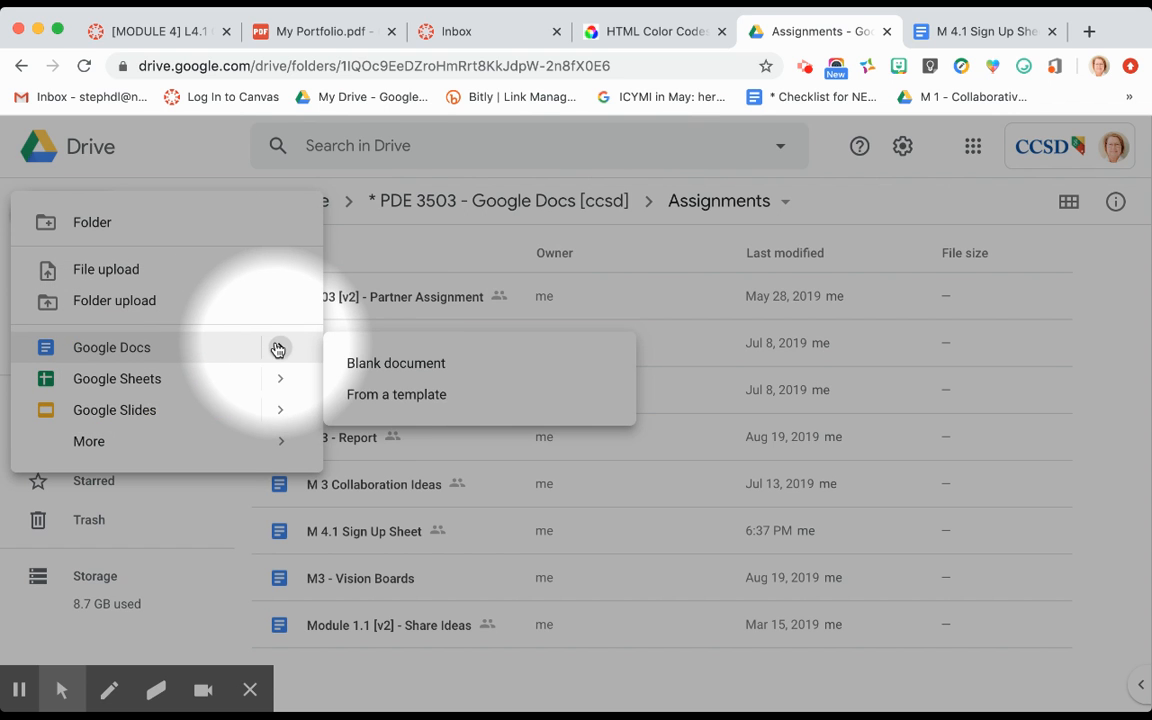
left_click(372, 366)
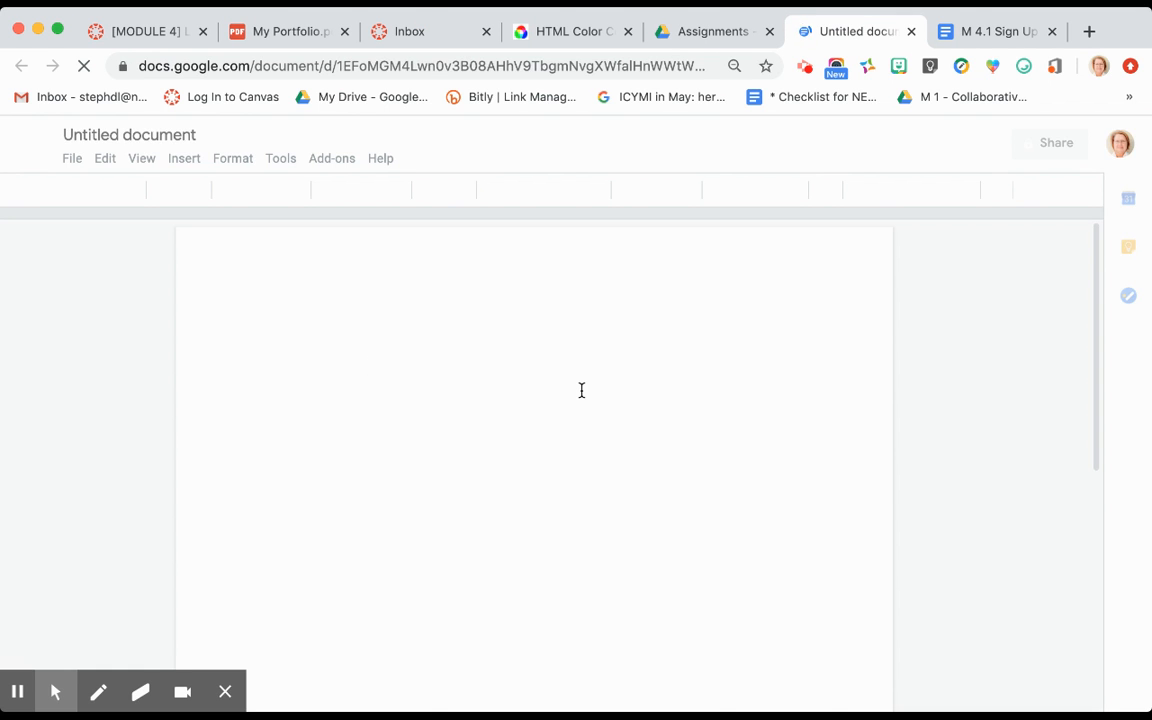
- Rename the untitled document as "M 4.1 Sign-up Sheet"
left_click(149, 134)
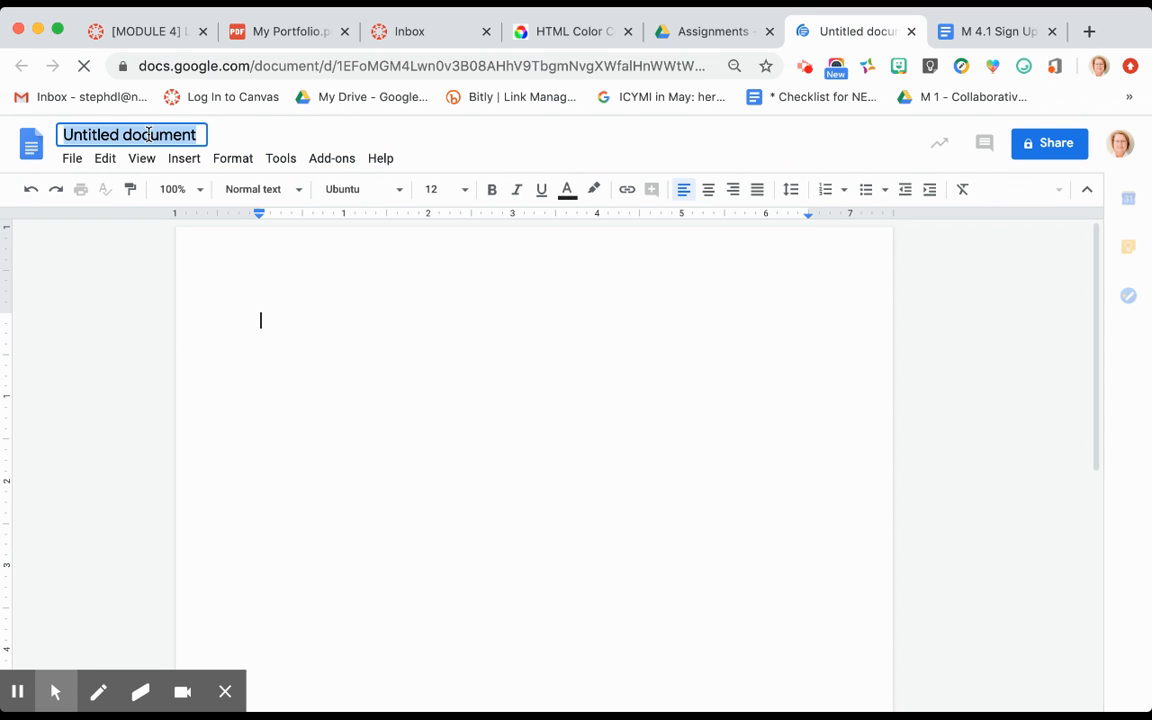
type("M")
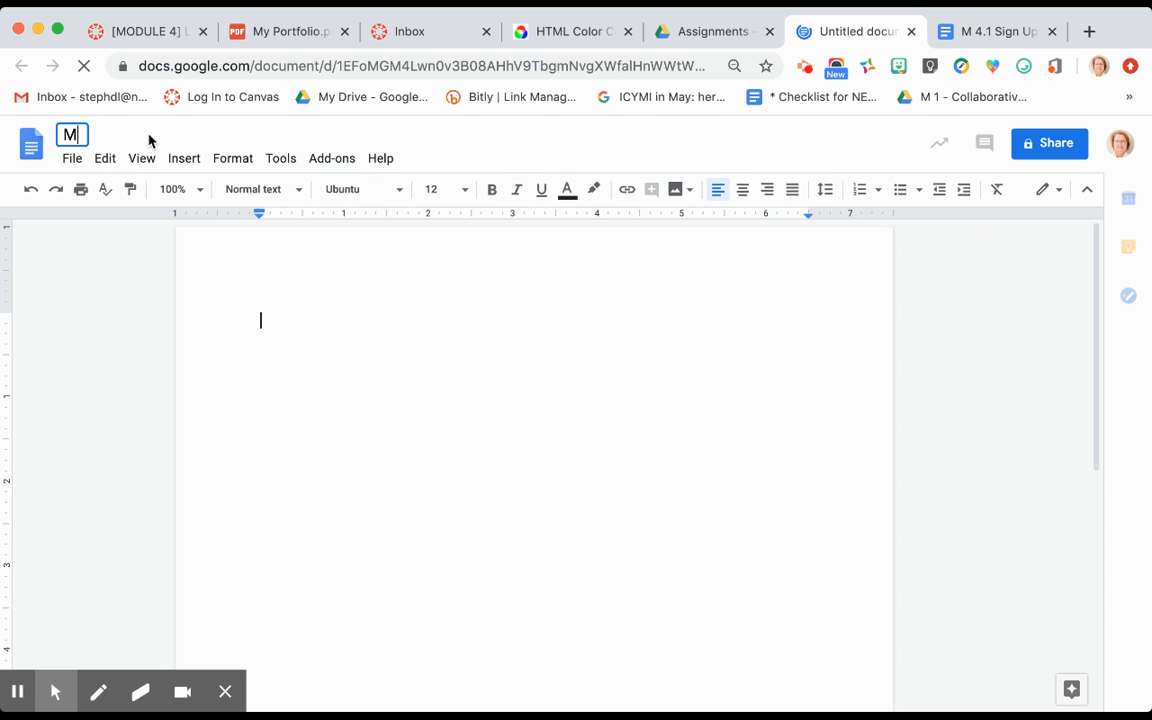
type(" 44.1")
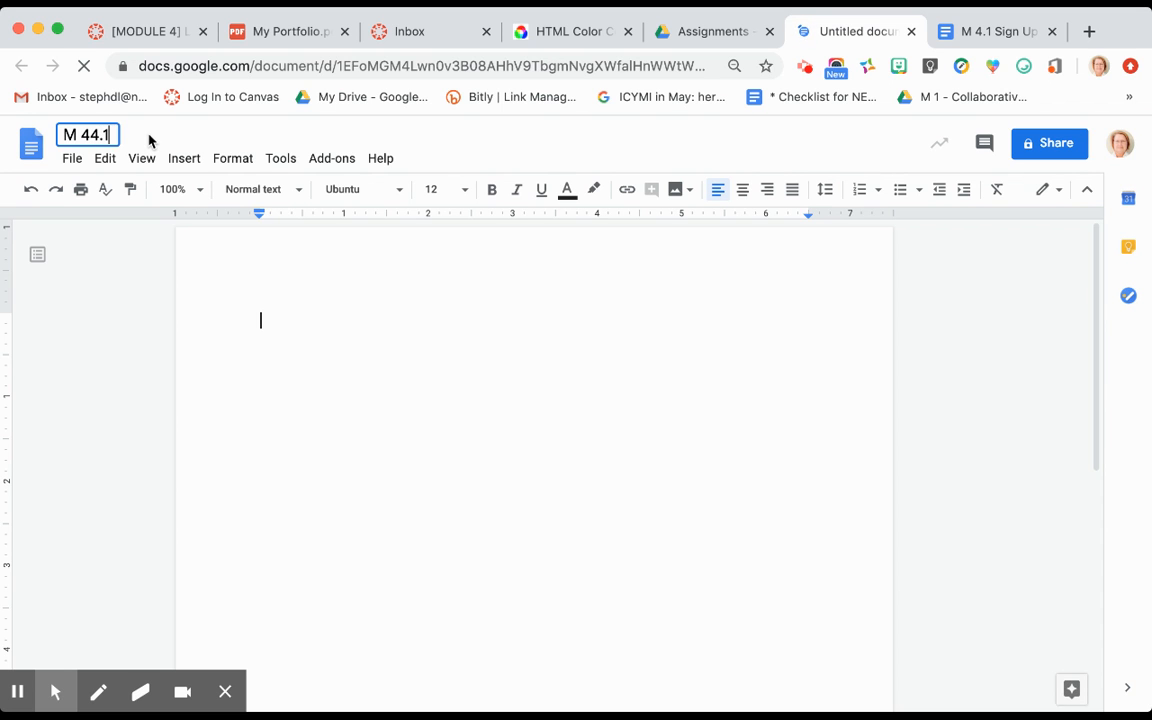
key("BackSpace")
key("BackSpace")
key("BackSpace")
key("BackSpace")
type(".1 Sign-up Shee")
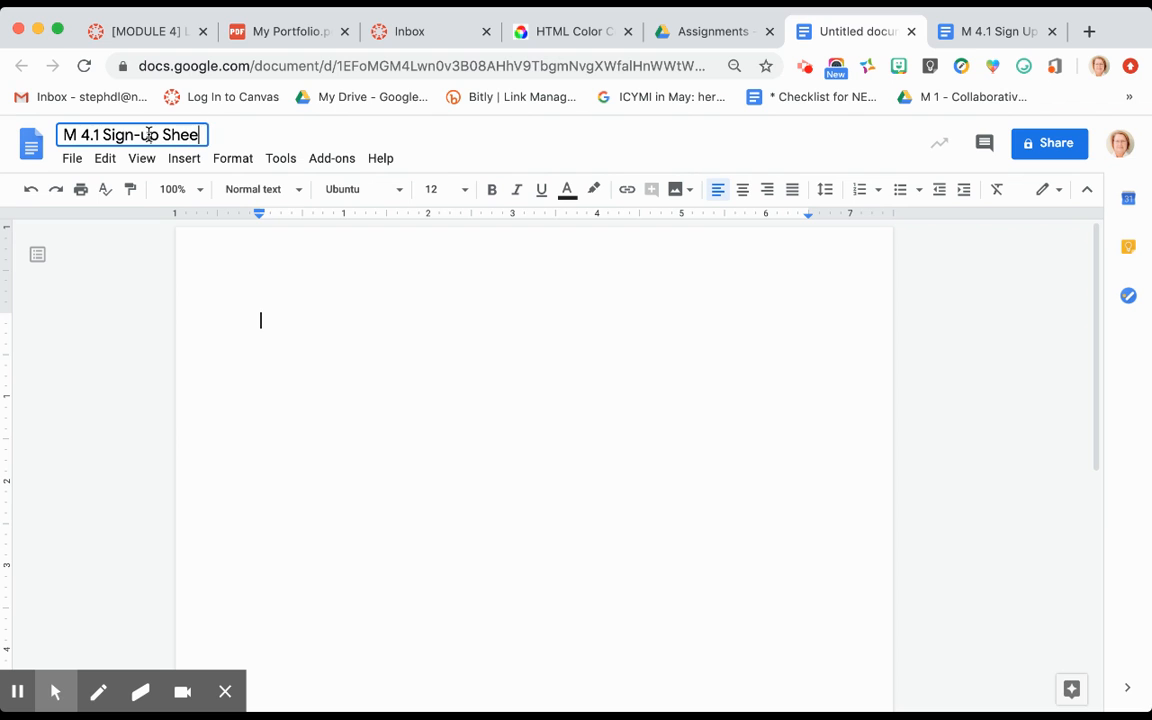
type("t")
- Enter "Directions:" on the first line of the page and leave a blank line beneath it
left_click(269, 315)
type("Directions:")
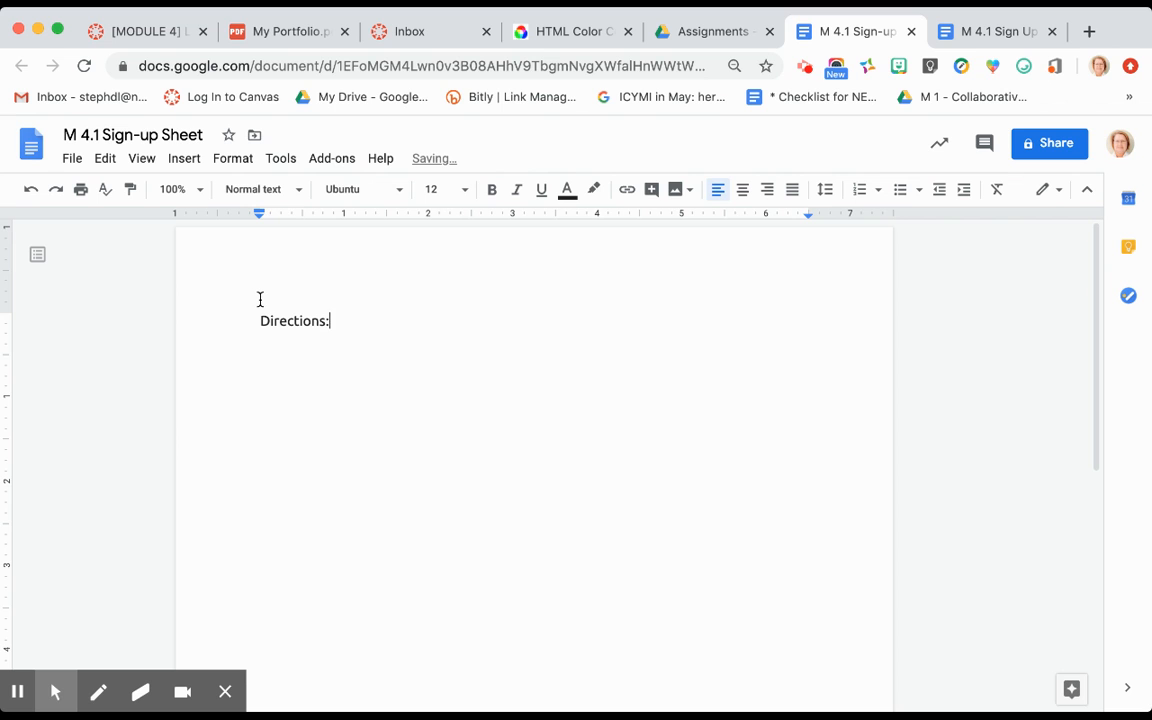
key("Return")
key("Return")
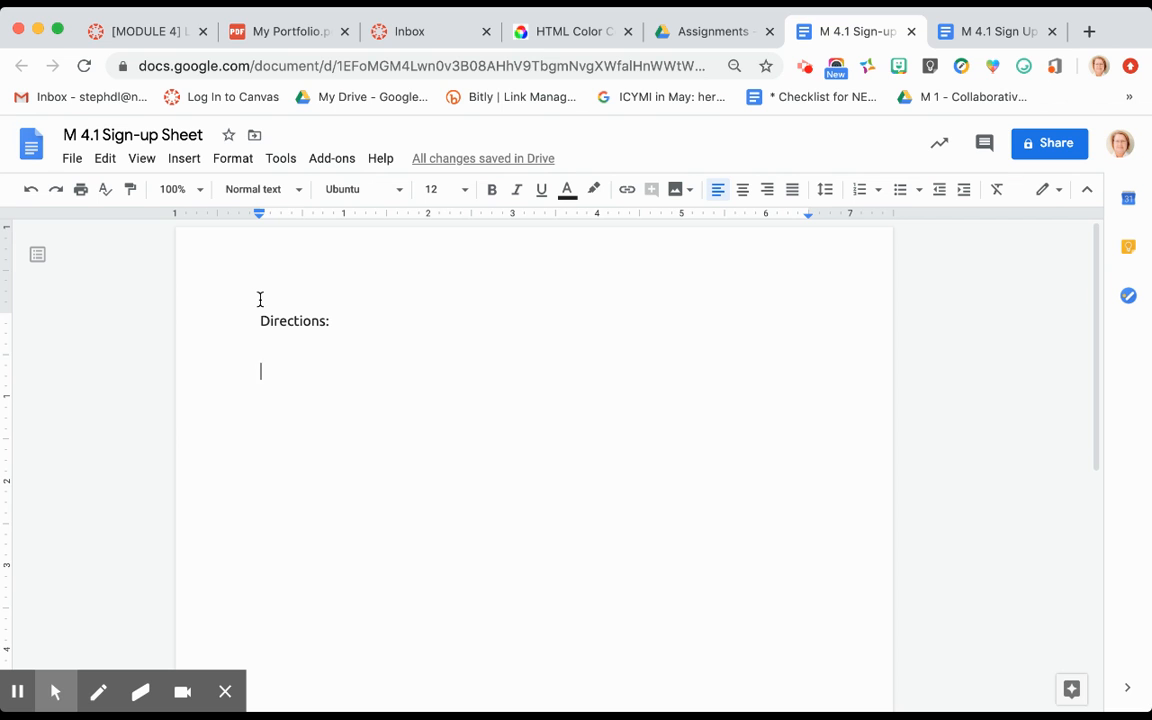
- Insert a table of 2 columns by 10 rows below the directions and add one more row at its end
left_click(187, 165)
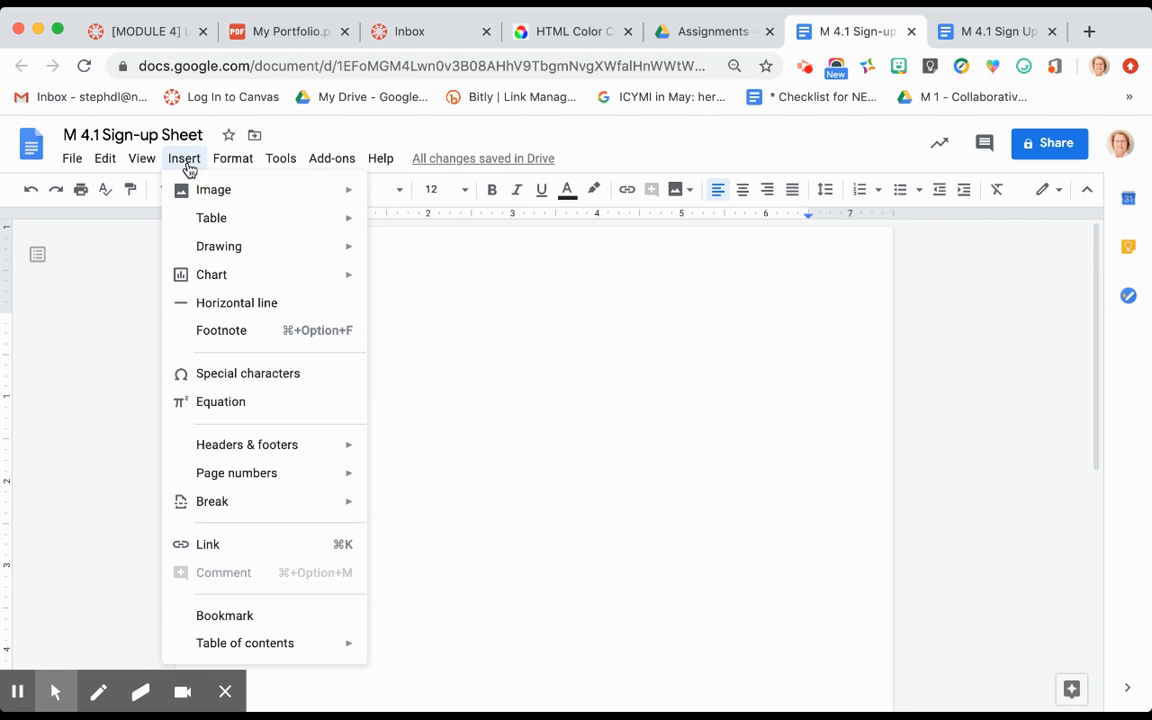
mouse_move(204, 224)
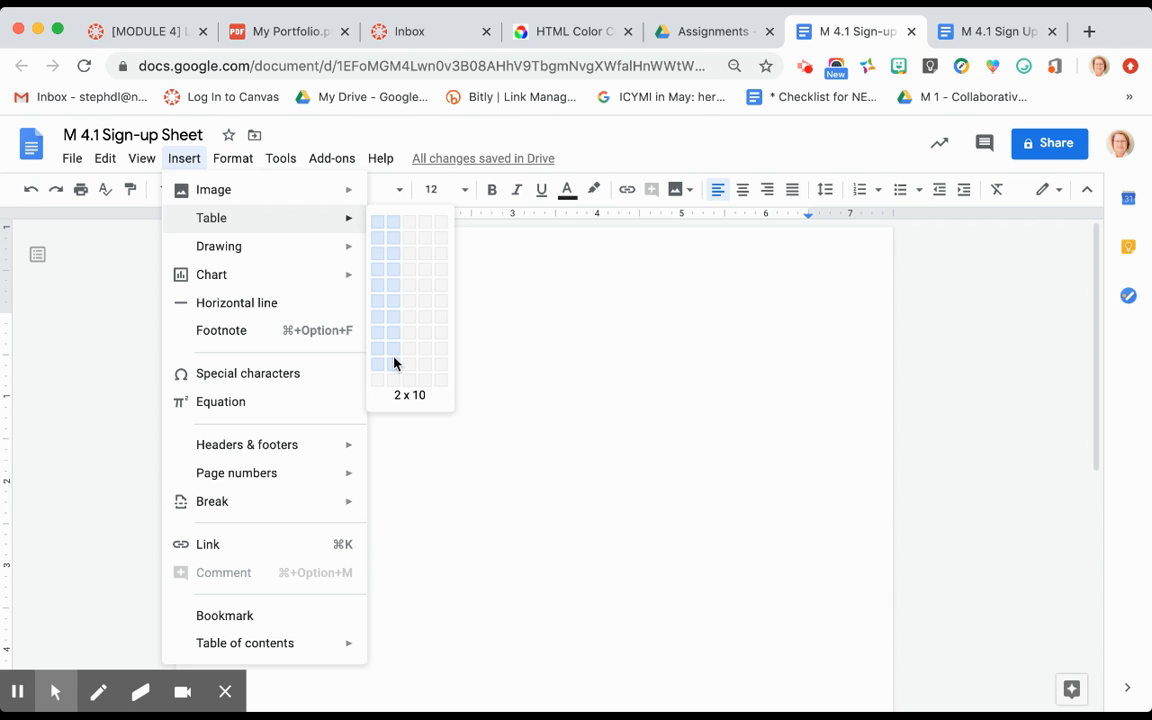
left_click(395, 364)
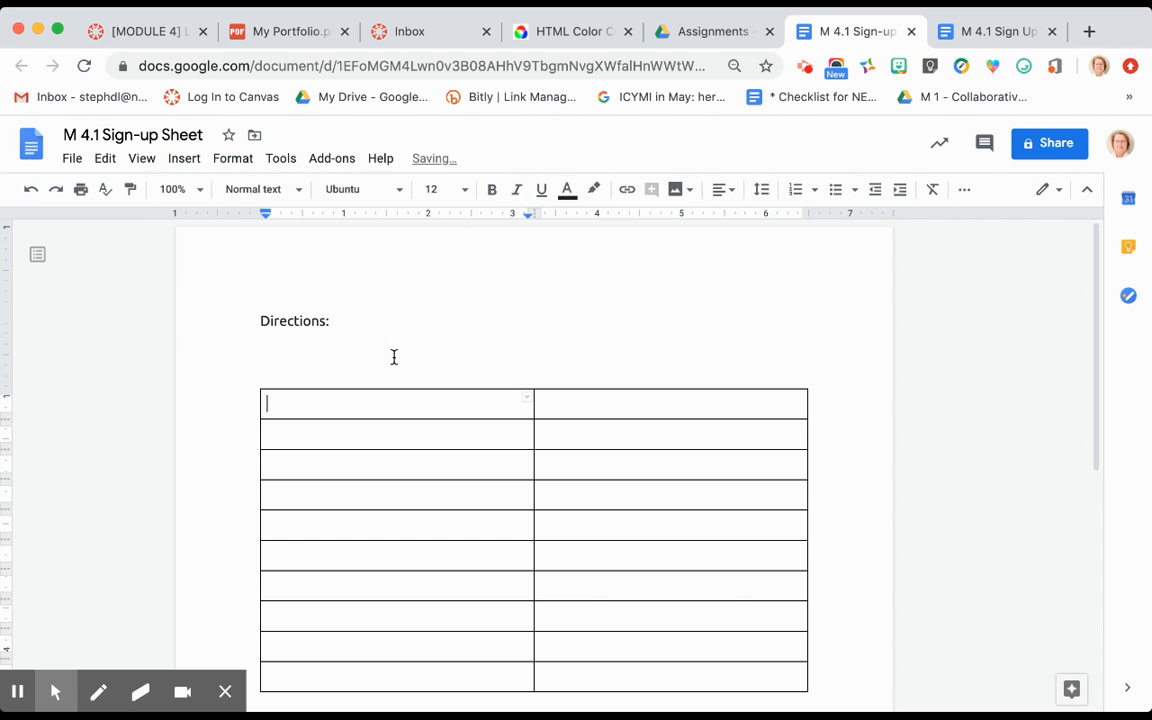
scroll(607, 444, "down", 5)
left_click(585, 459)
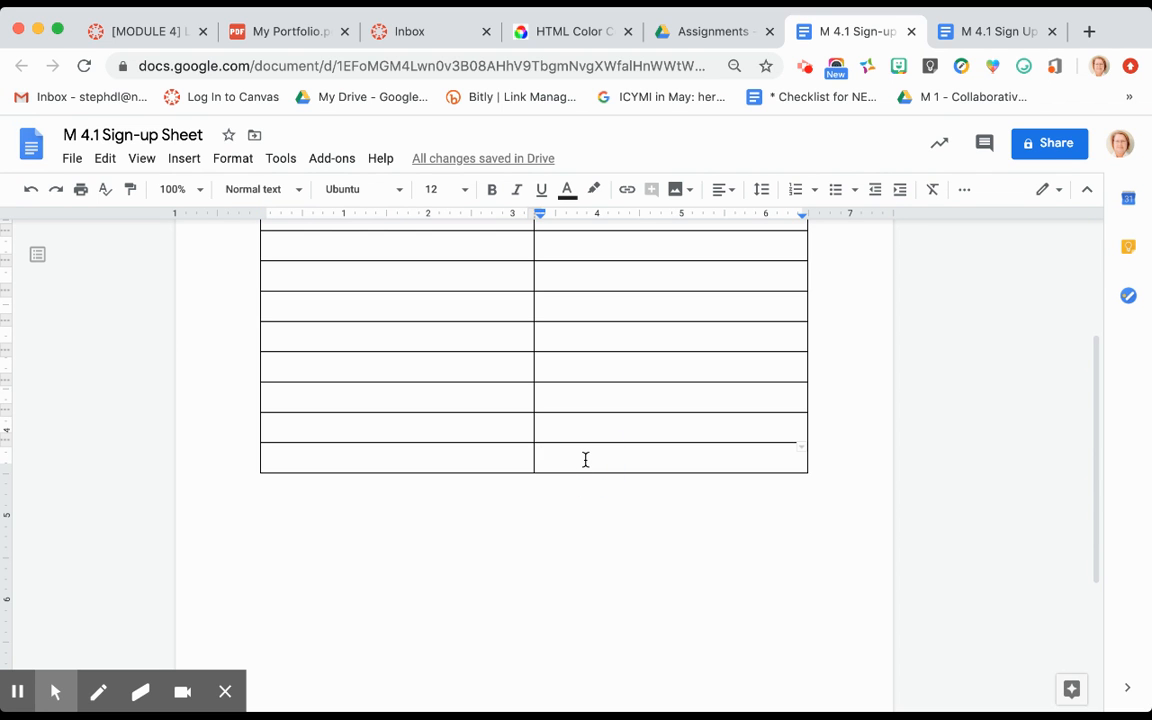
key("Tab")
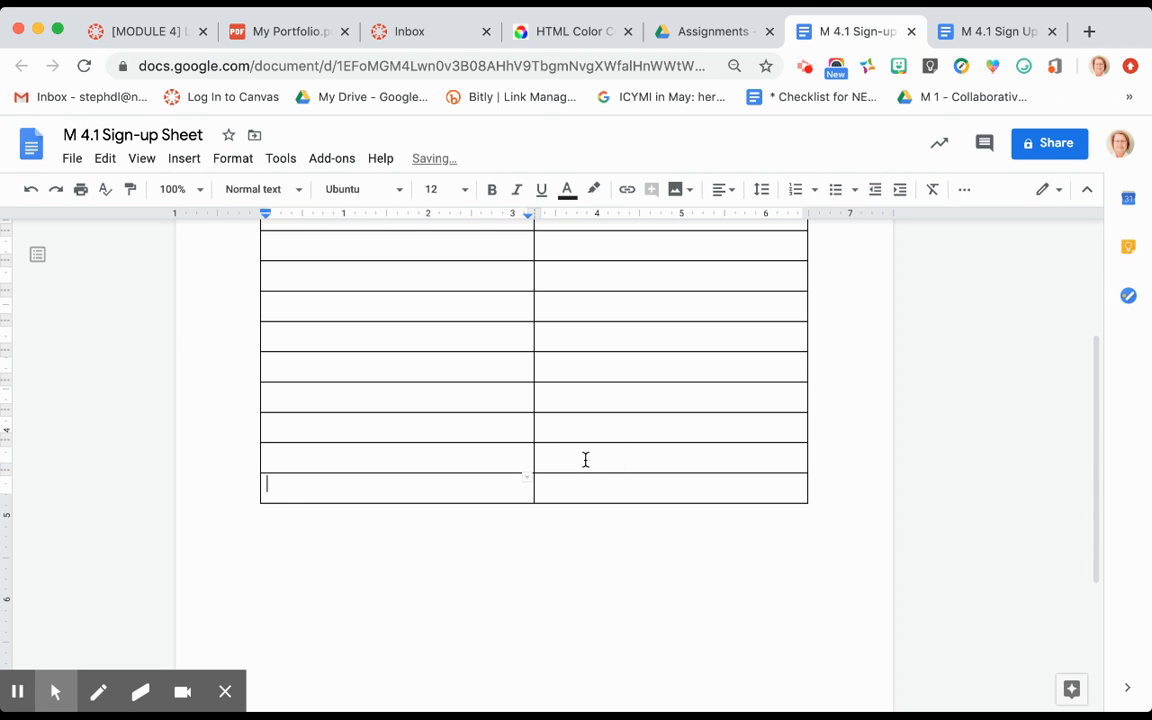
- Fill the table's first row with the column headings "Date" and "Team Members"
scroll(585, 459, "up", 3)
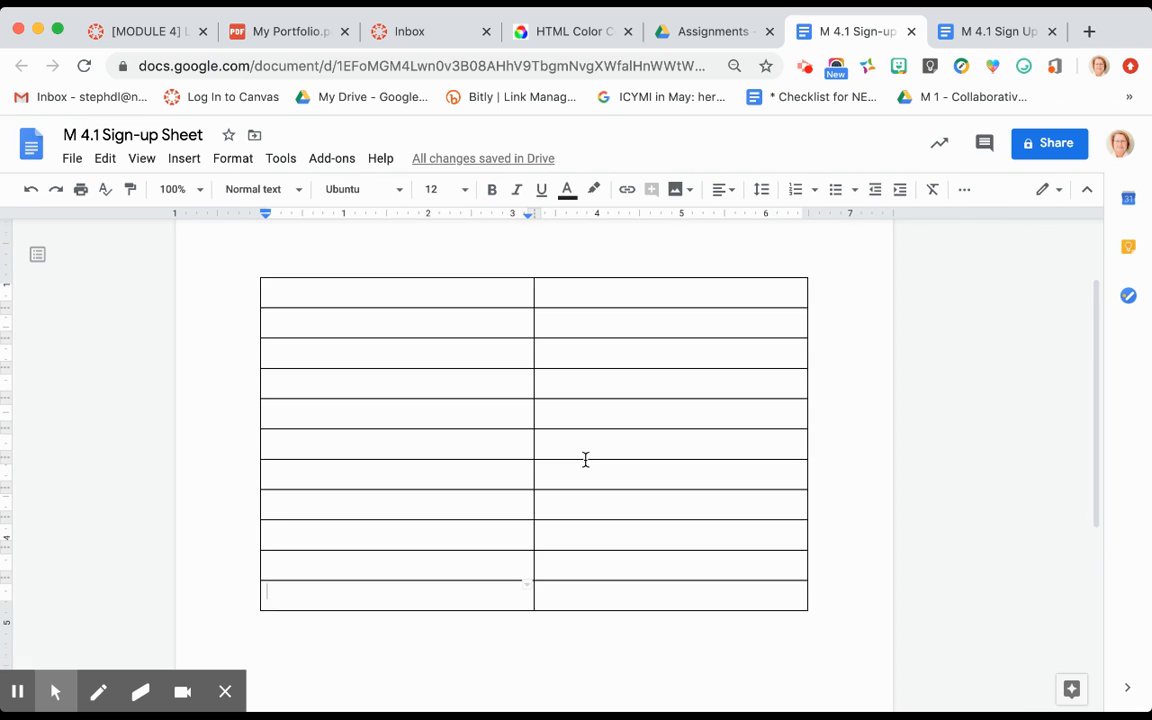
left_click(458, 313)
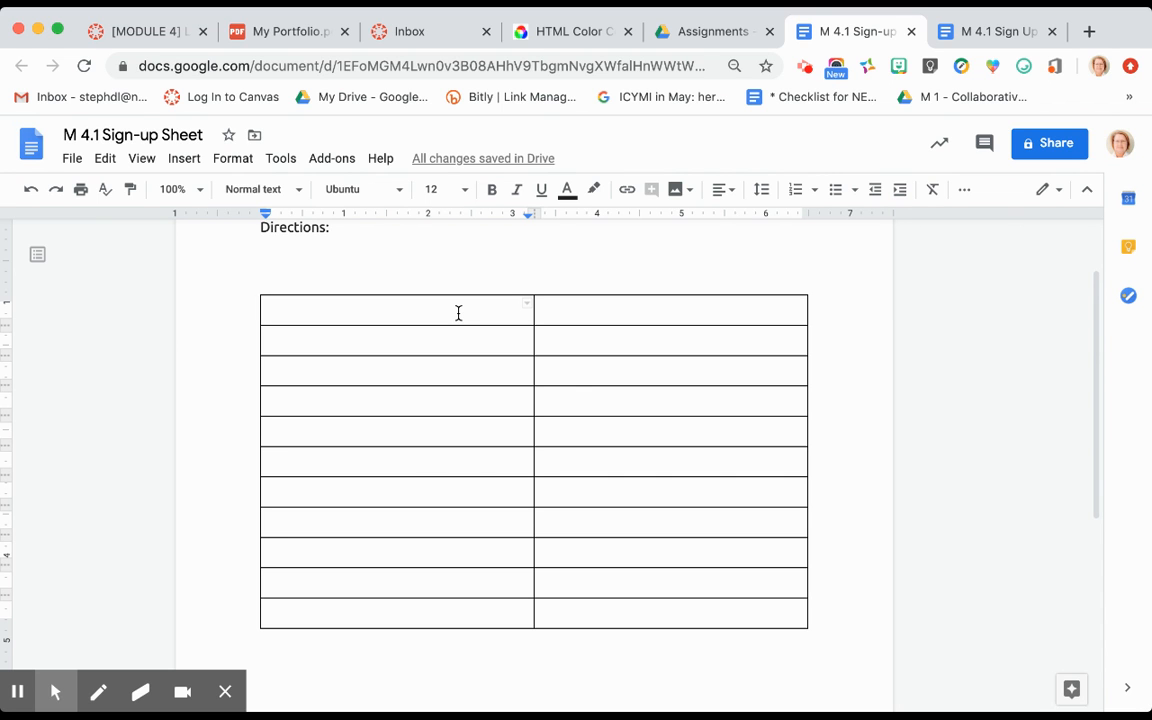
type("Date")
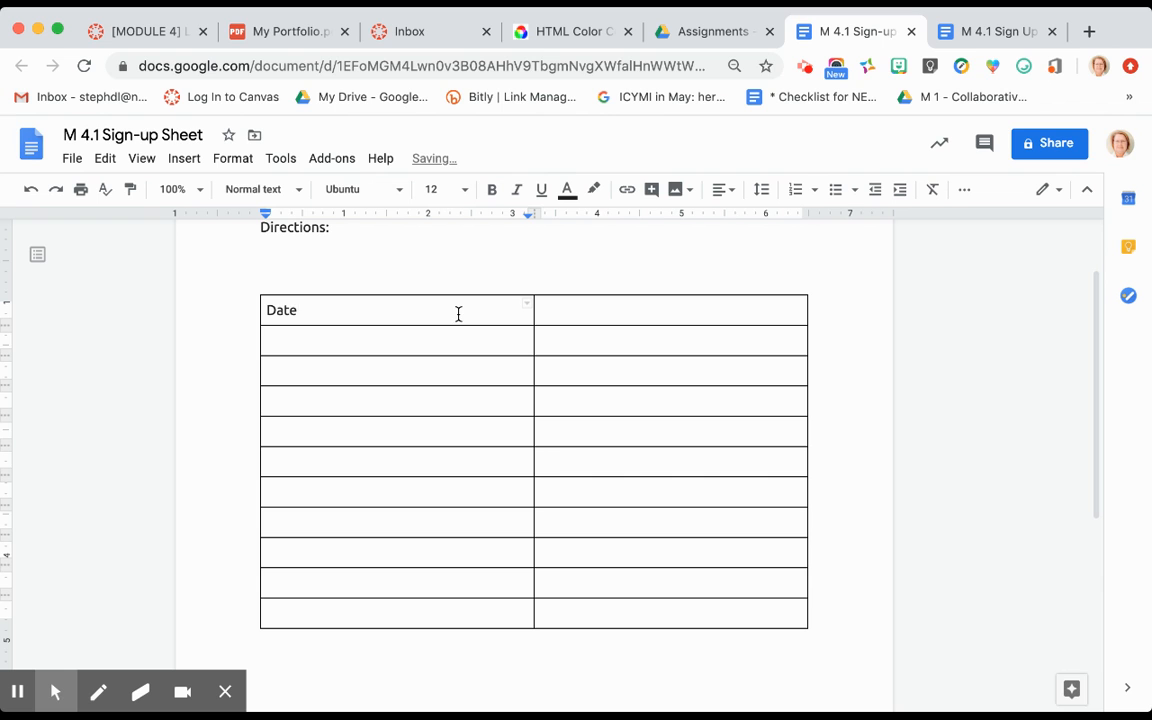
left_click(561, 315)
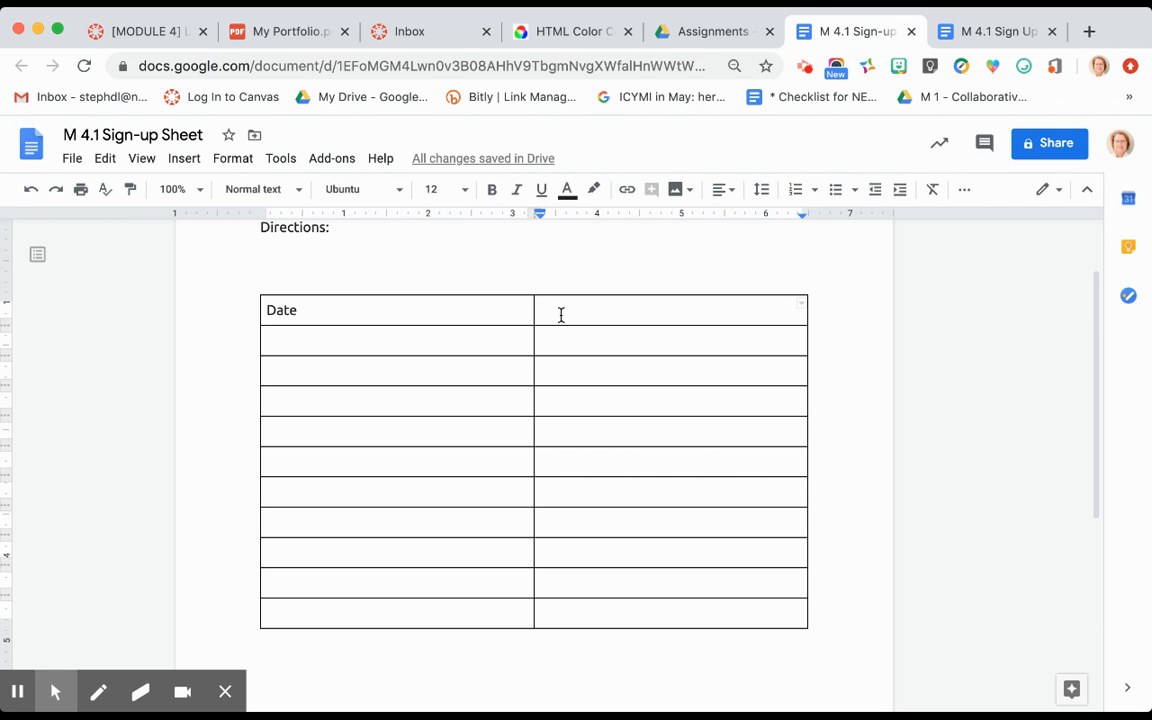
type("Team Members")
- Enter the date 5/5/20 under Date and number the first three Team Members rows 1., 2. and 3
left_click(429, 347)
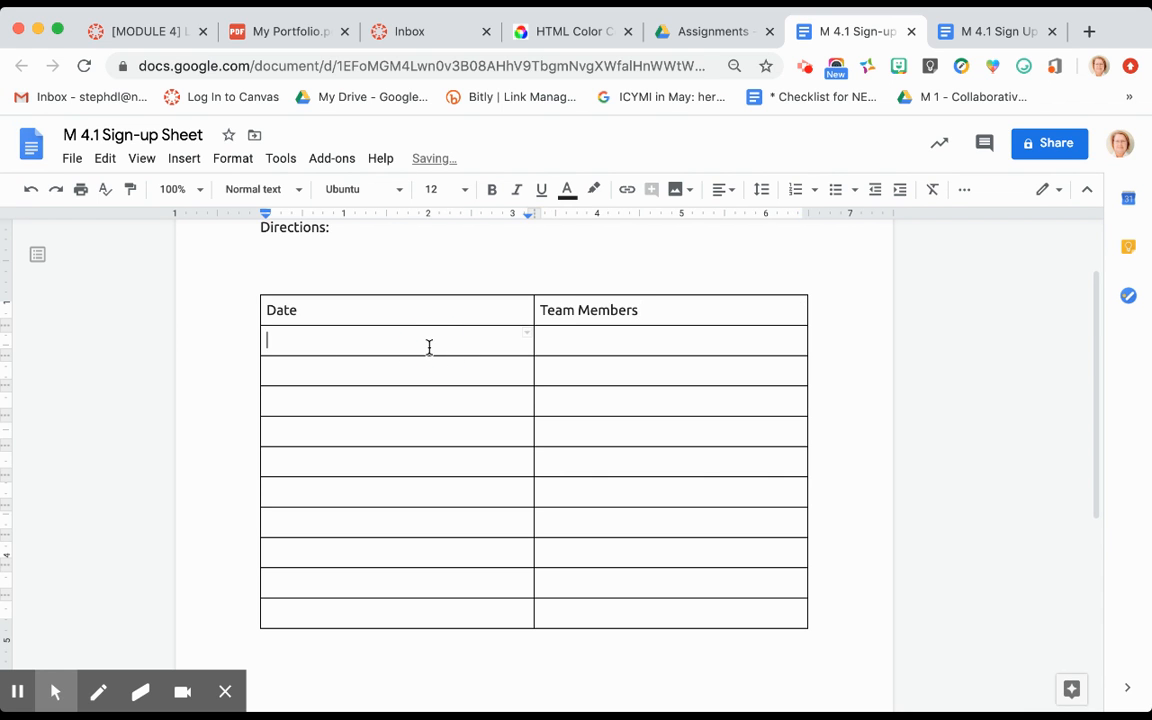
type("5/5/20")
left_click(561, 345)
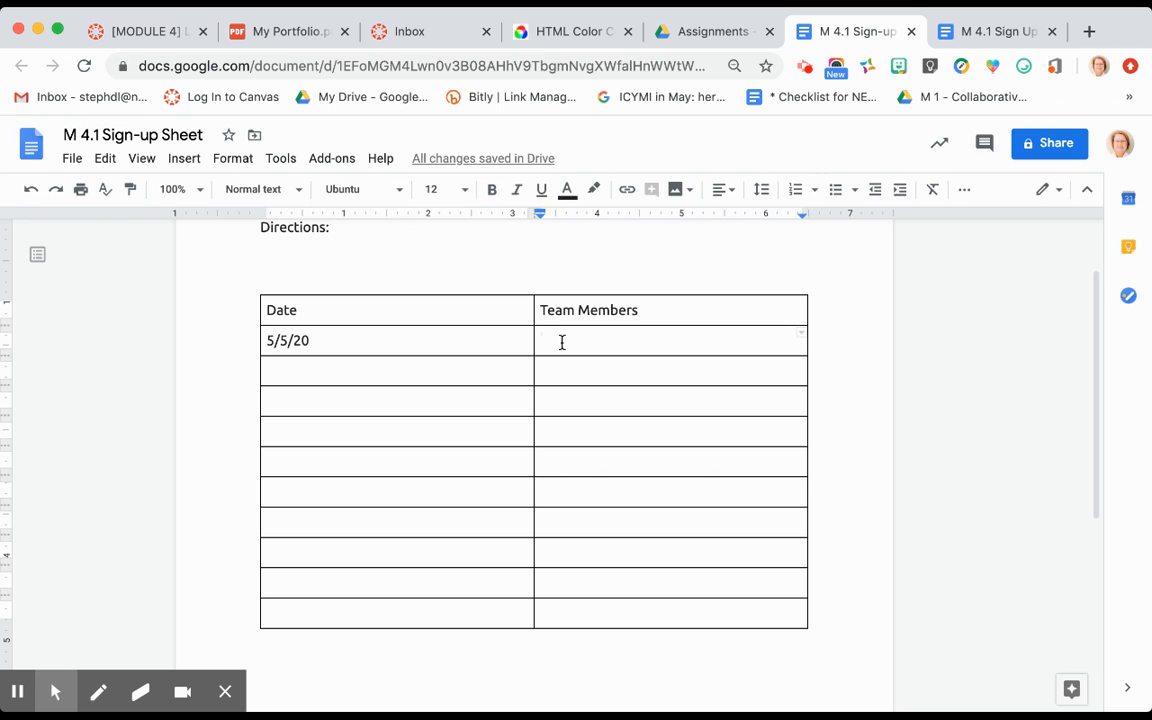
type("1.")
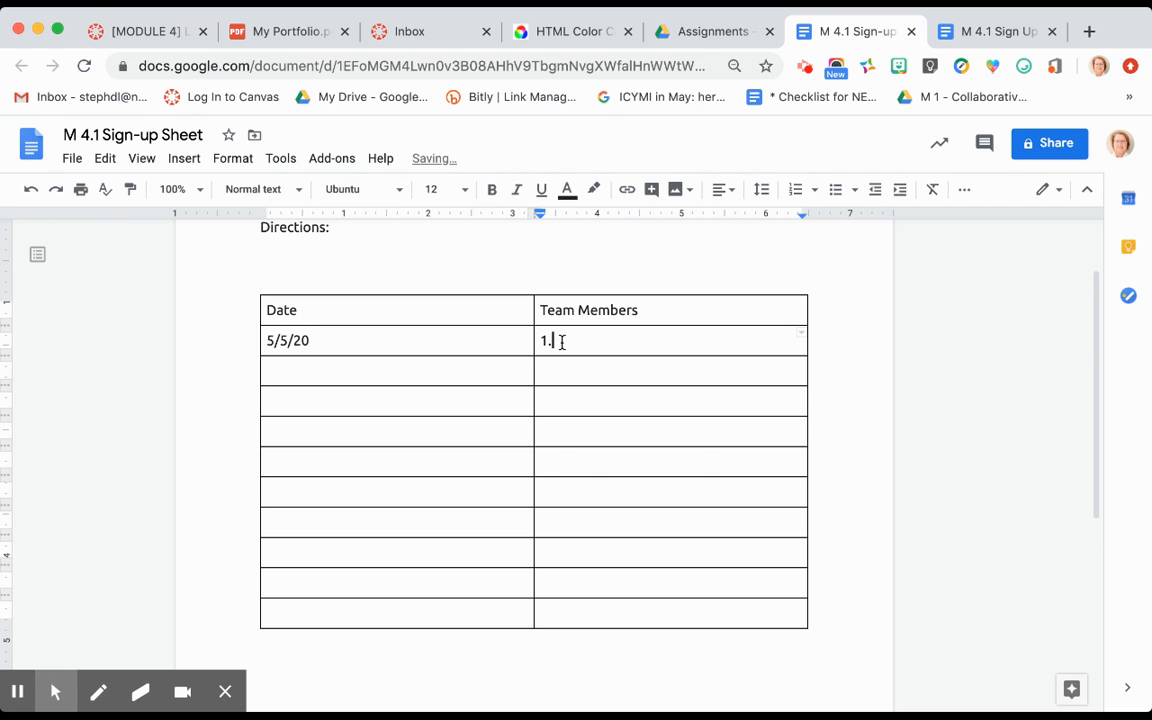
key("Down")
type("2.")
key("Down")
type("3.")
key("Down")
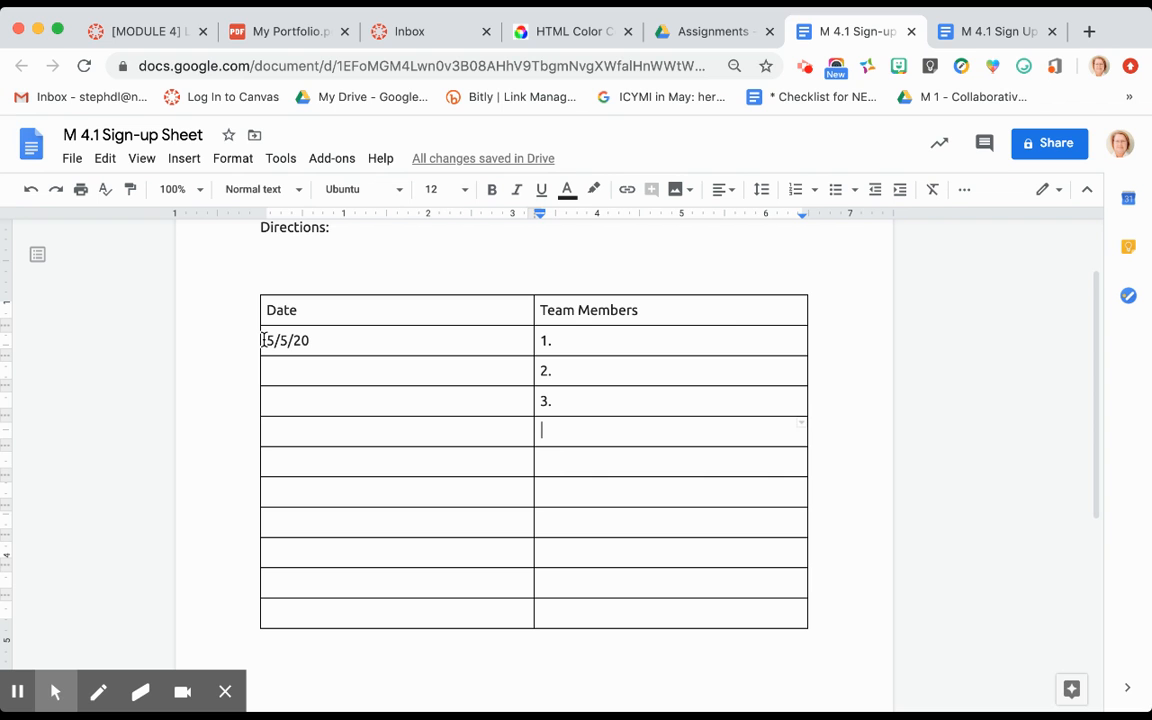
- Copy the three 5/5/20 rows and paste them into the next two groups of three empty rows
left_click_drag(263, 340, 550, 395)
key("ctrl+c")
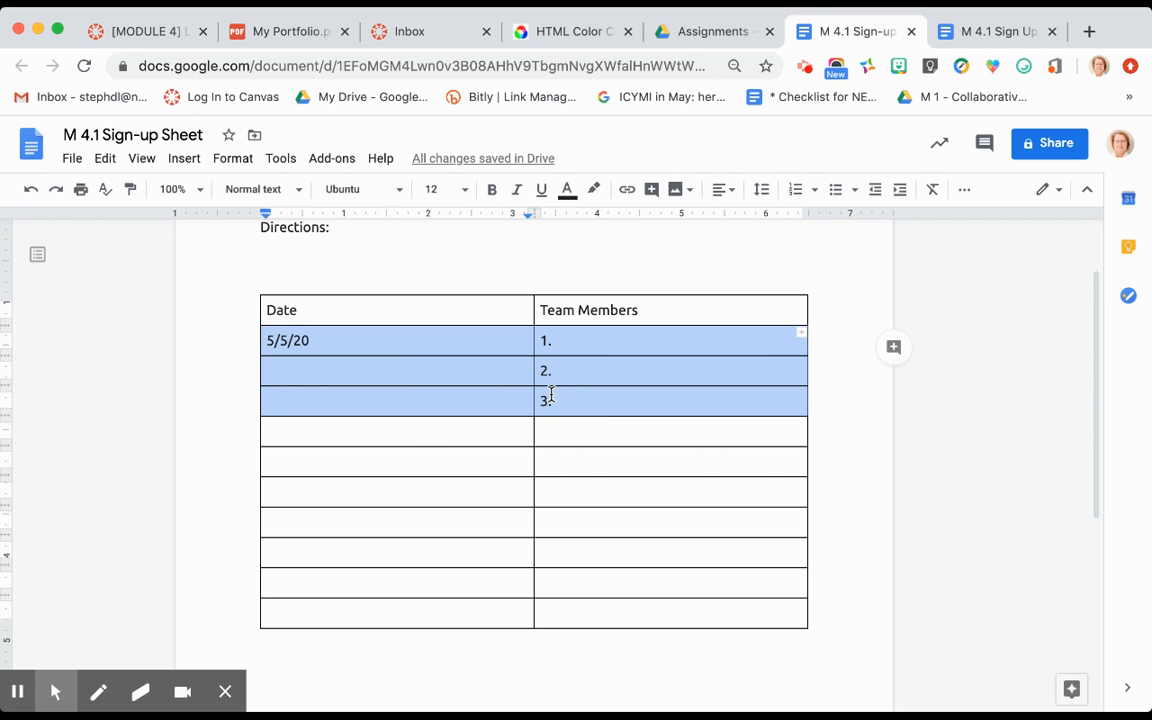
left_click(416, 429)
key("ctrl+v")
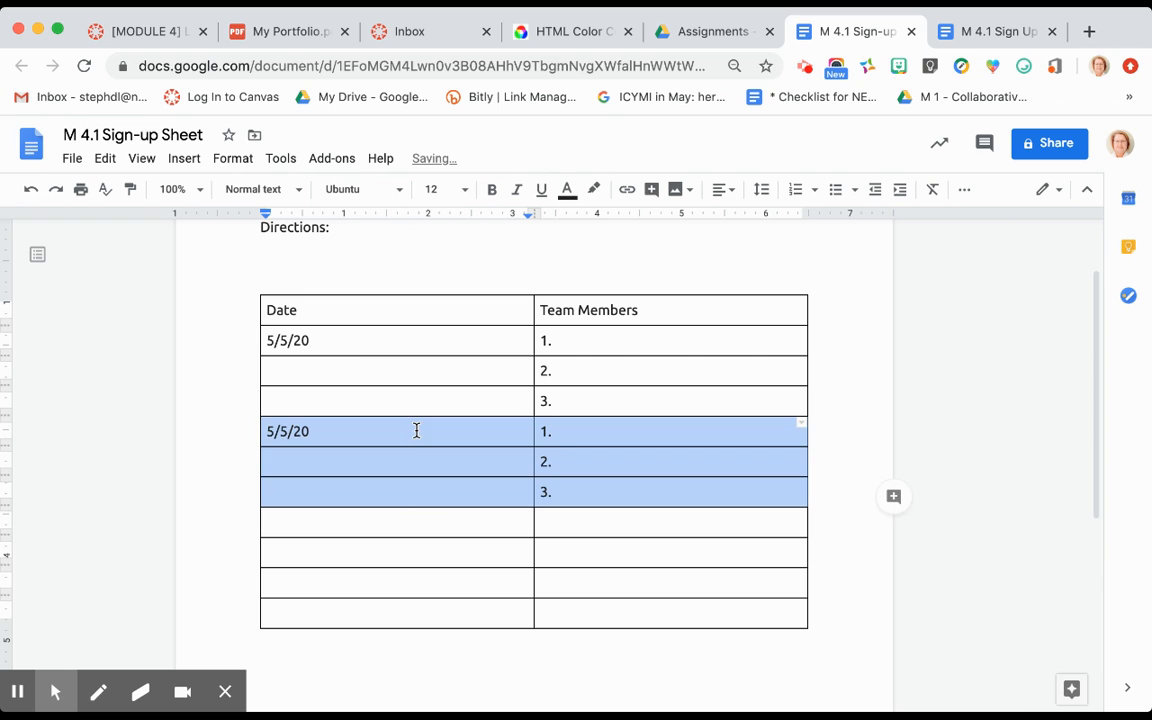
left_click(393, 521)
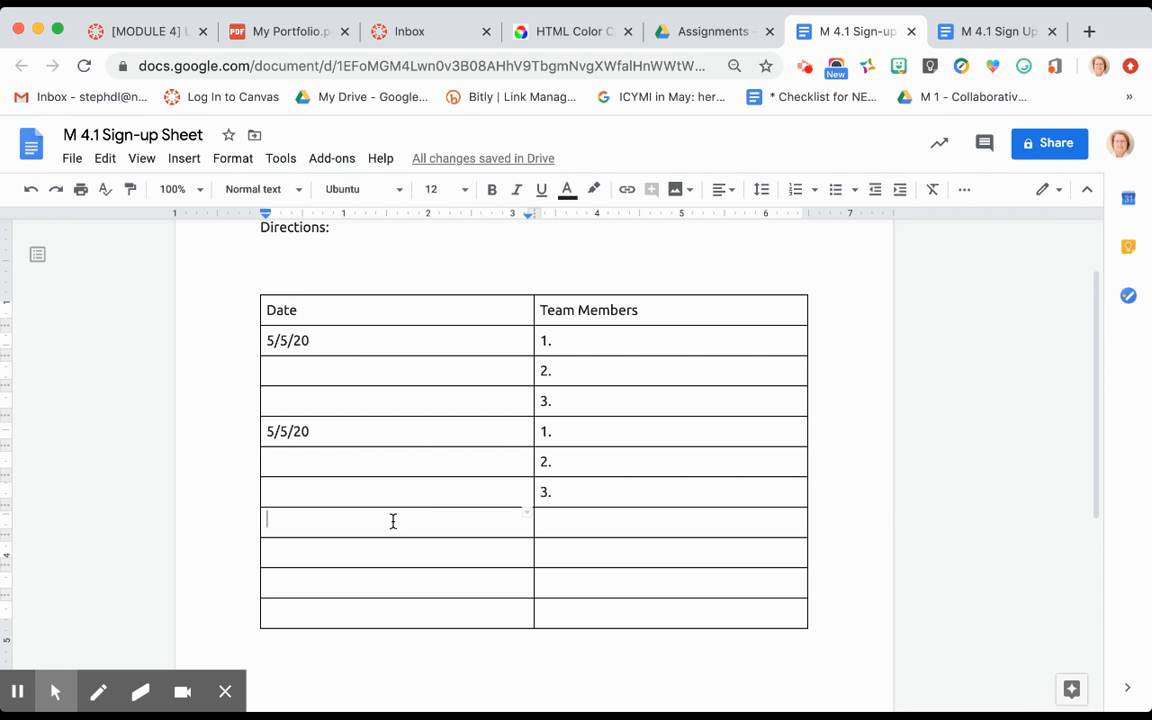
key("ctrl+v")
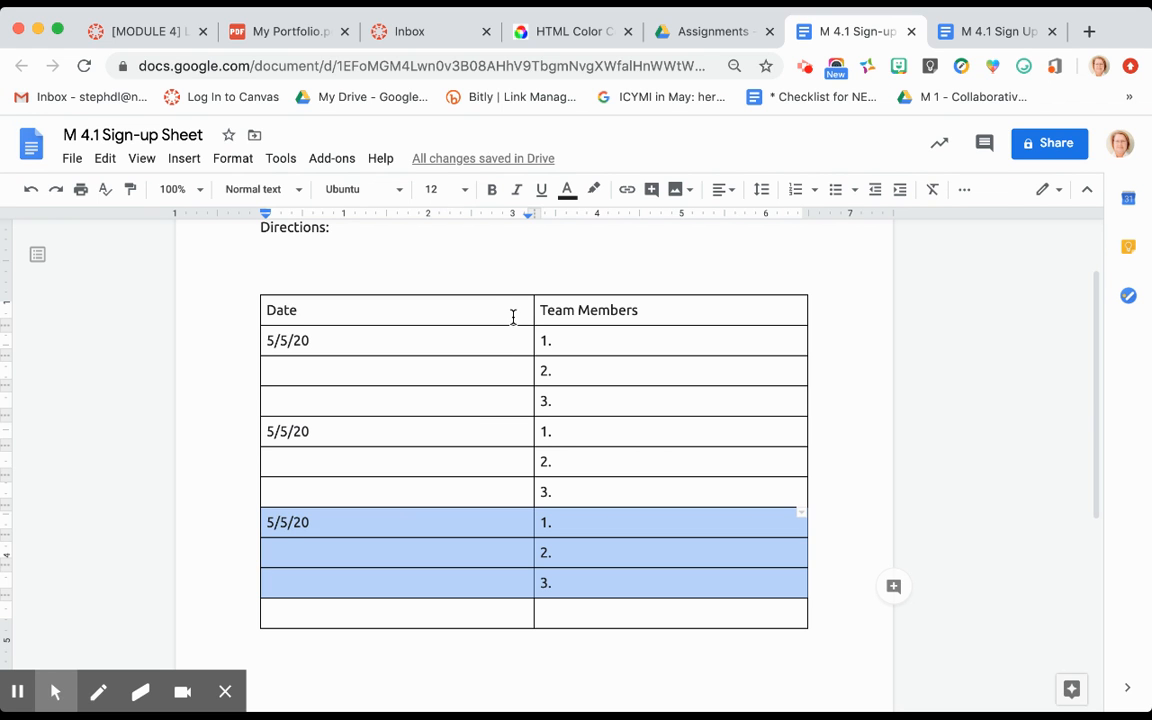
- Narrow the Date column to about 0.9 inches, giving the remaining width to Team Members
left_click_drag(533, 313, 337, 315)
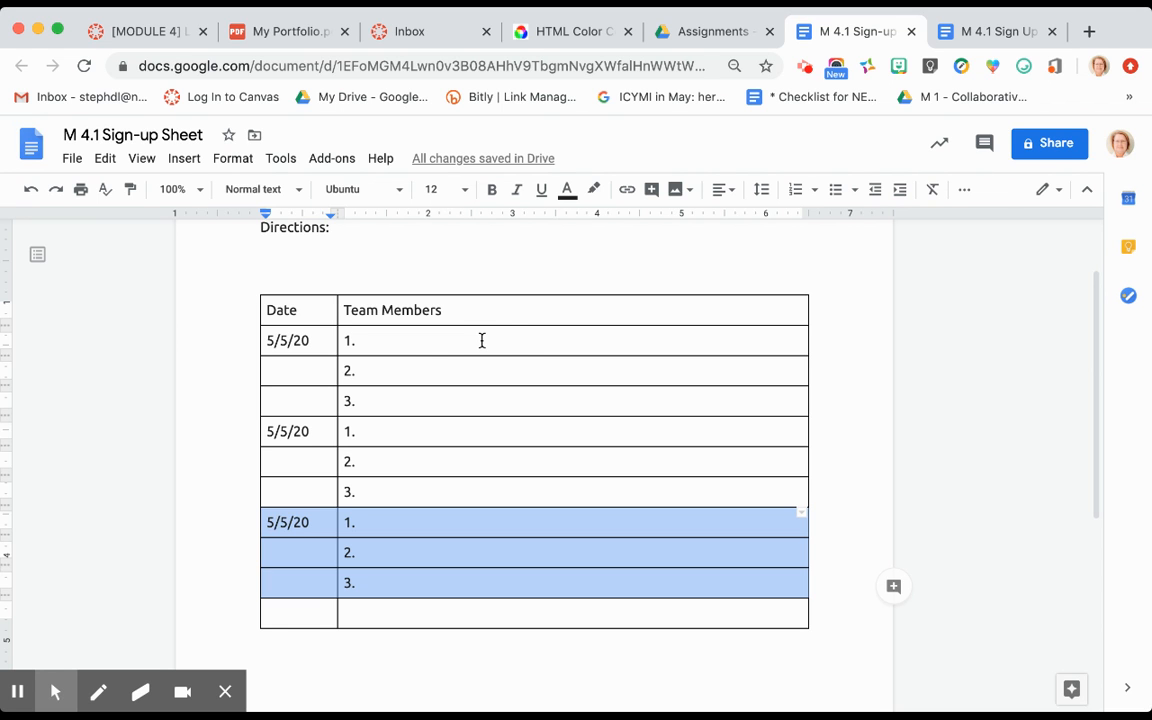
- Insert a "Project Title" column to the right of Team Members and widen the Date column to about 0.8 inches
left_click(481, 341)
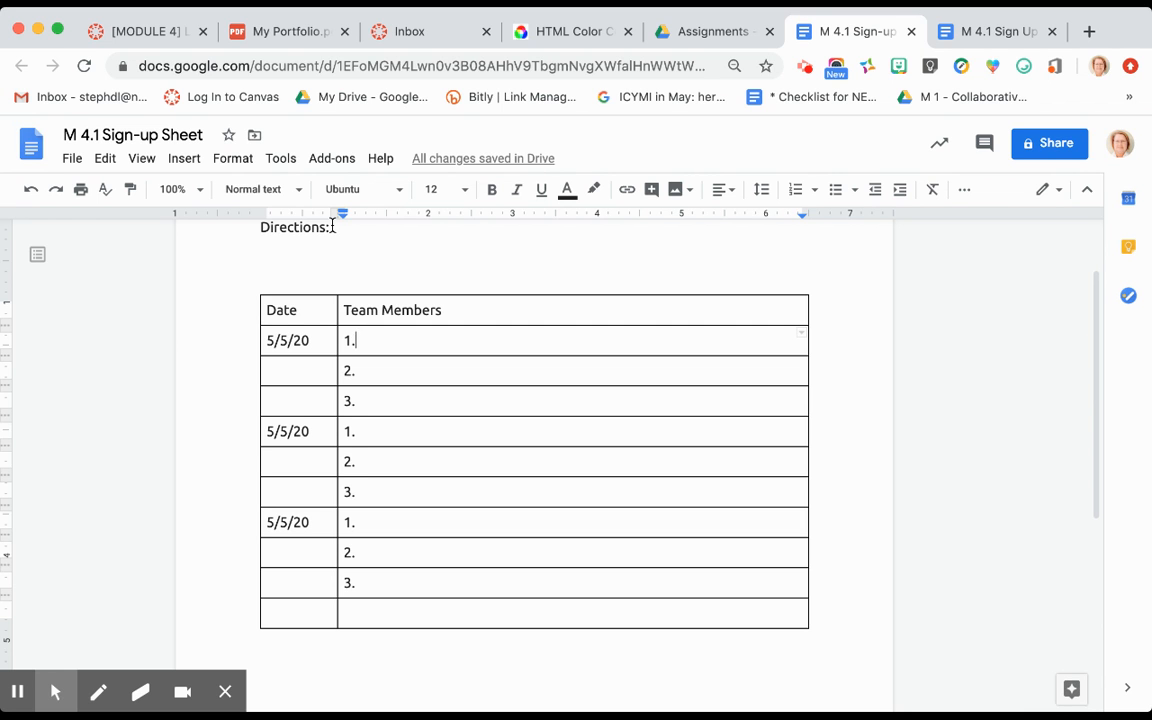
left_click(238, 160)
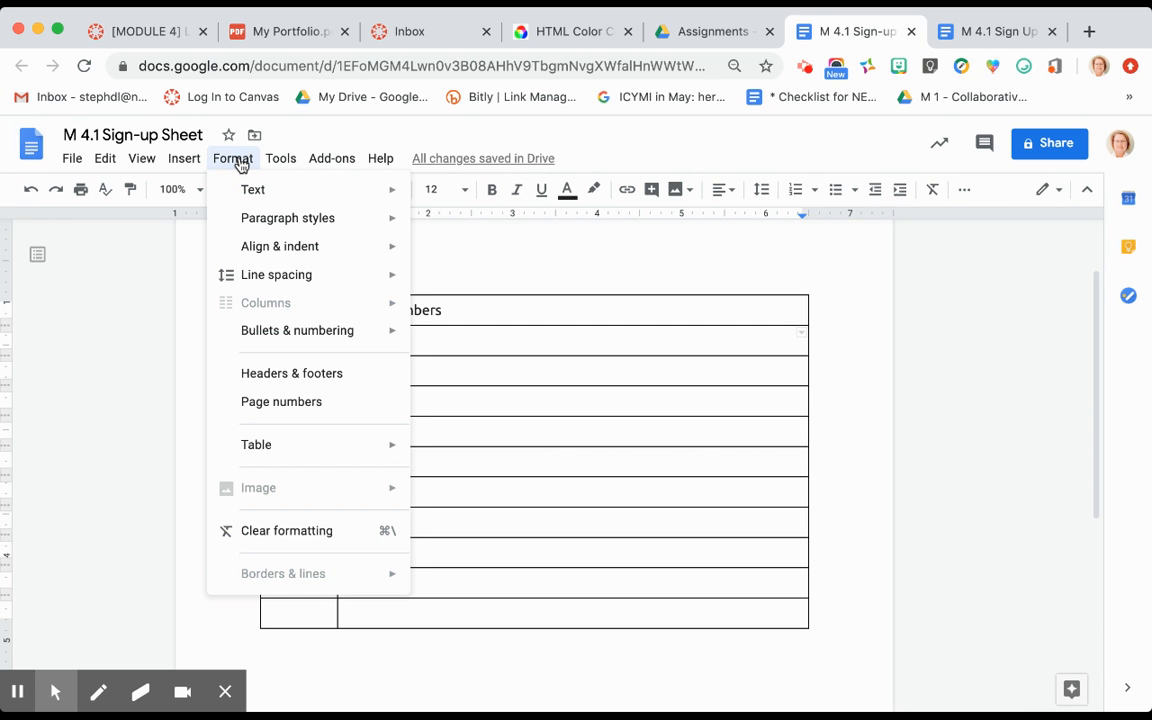
mouse_move(263, 443)
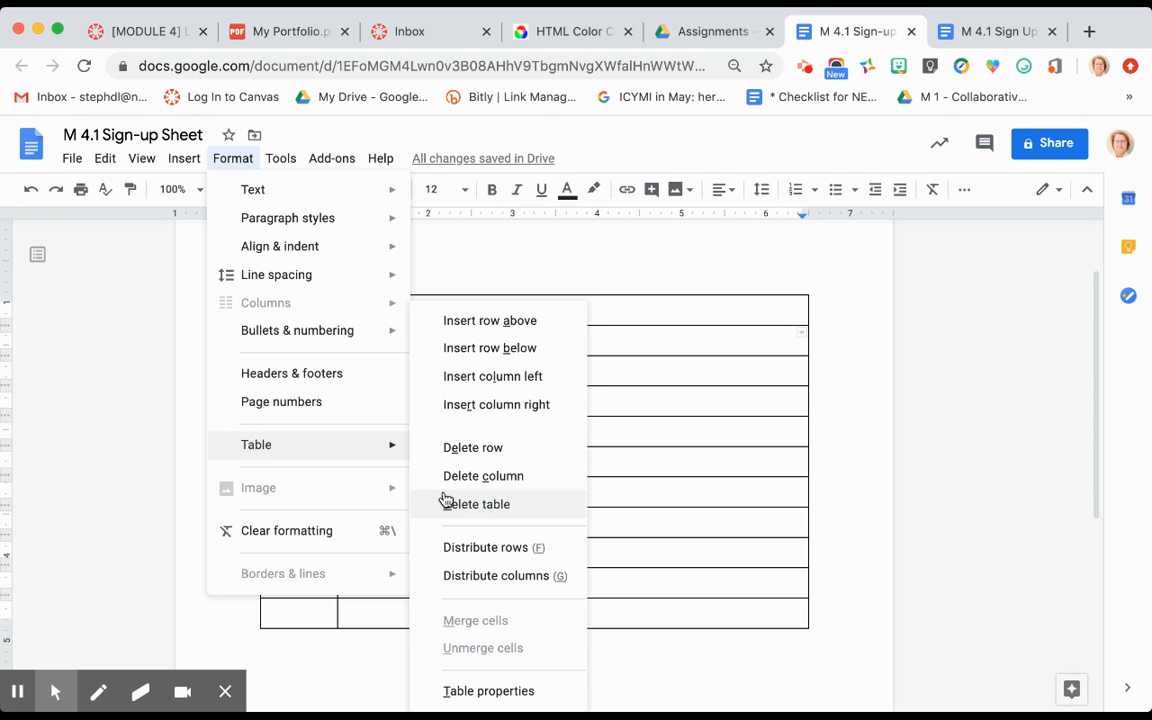
left_click(462, 410)
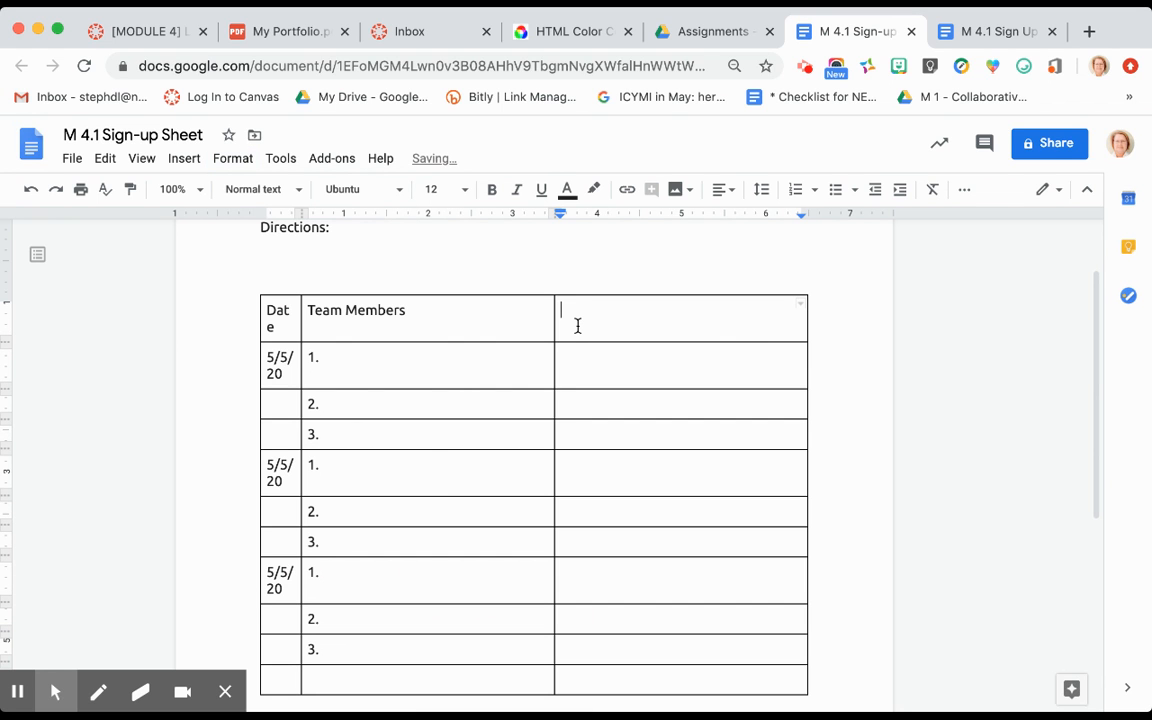
type("Project Title")
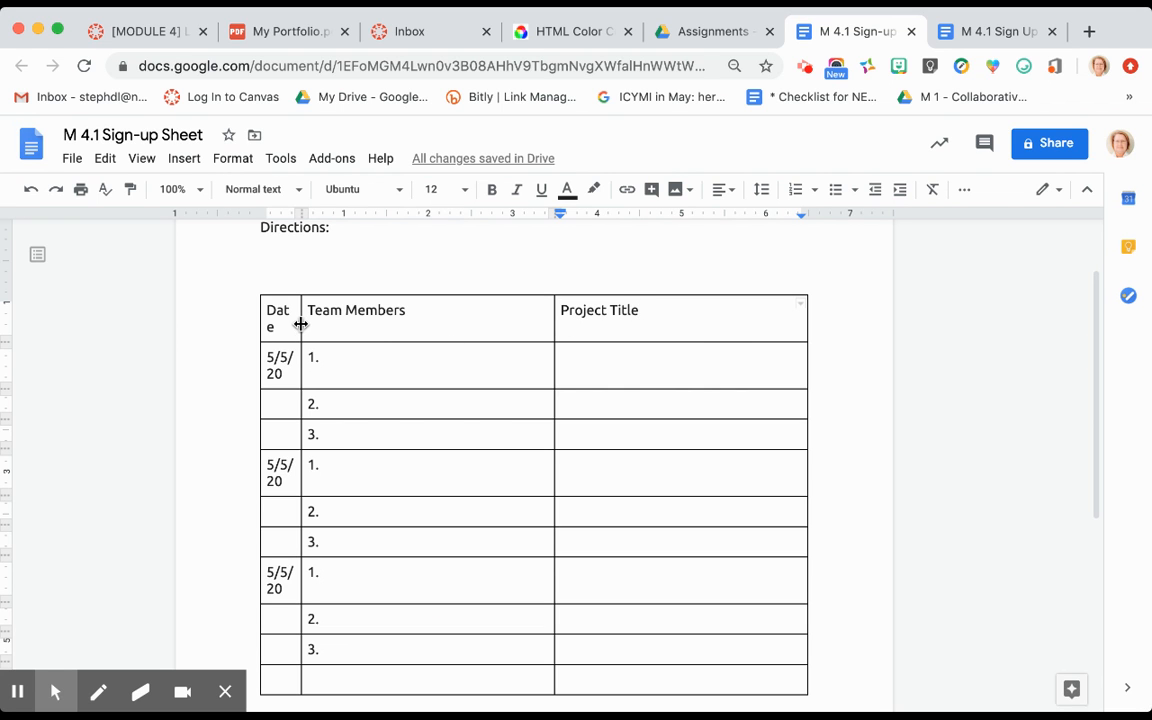
left_click_drag(301, 323, 326, 322)
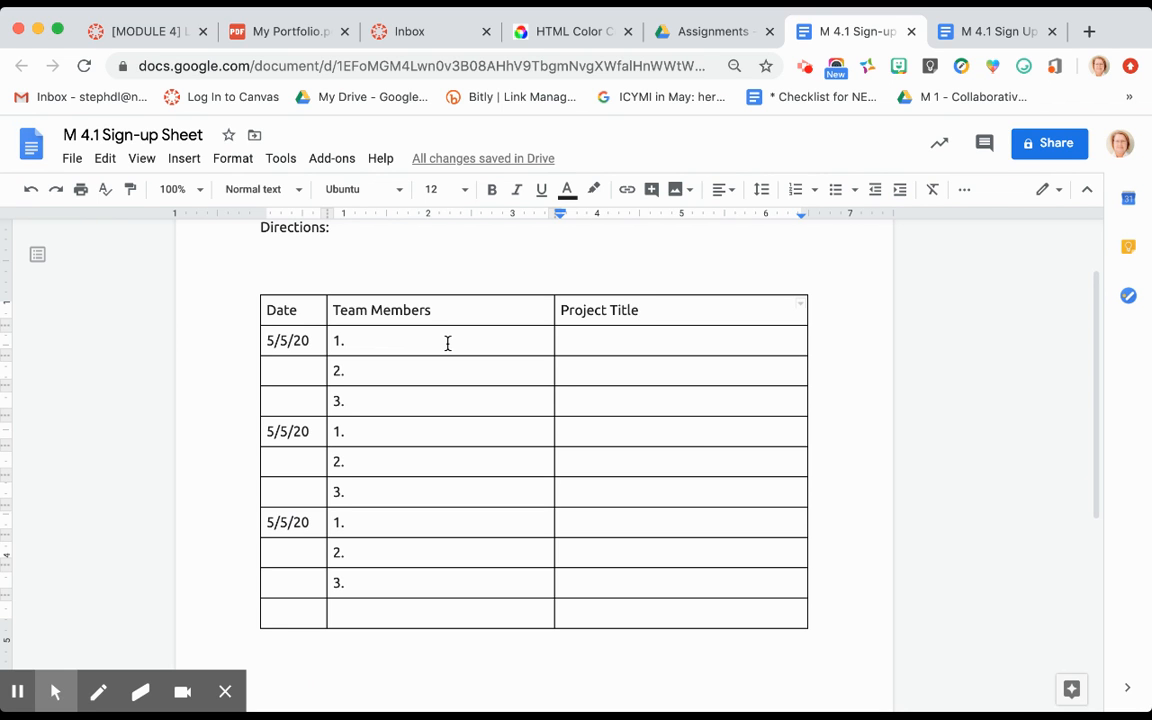
- Insert a row above the column headings and enter "Presentation Sign-up" in its middle cell
left_click(506, 308)
right_click(506, 310)
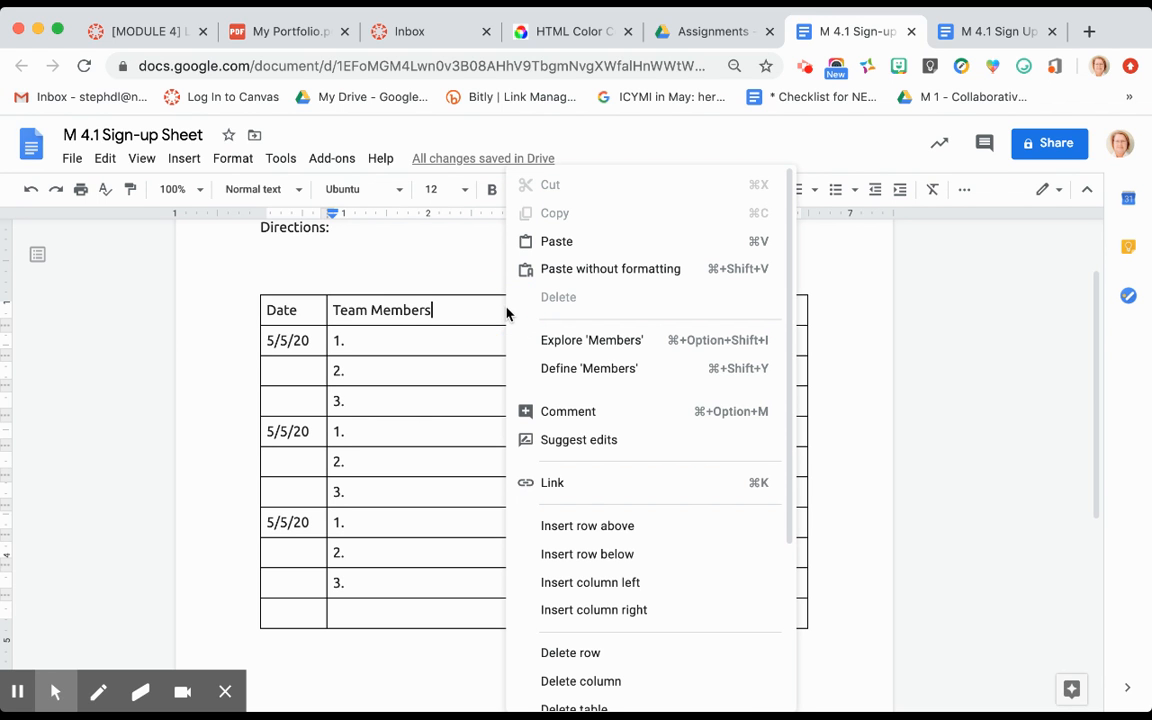
left_click(591, 529)
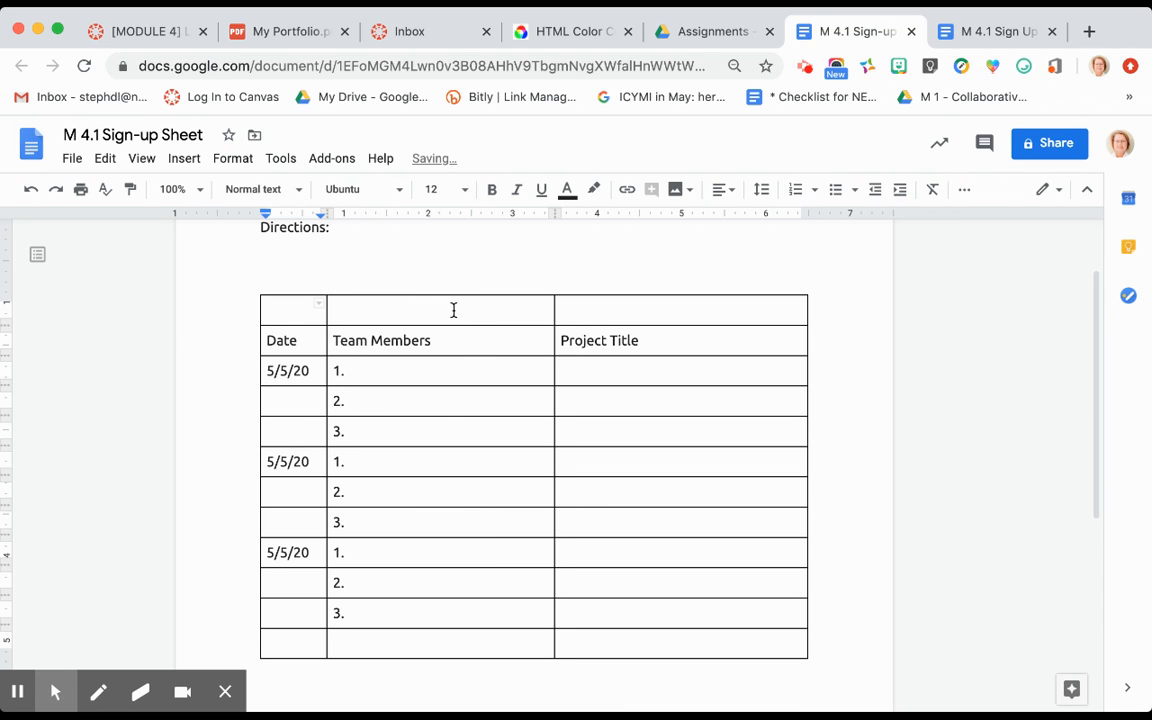
left_click(453, 310)
type("Prese")
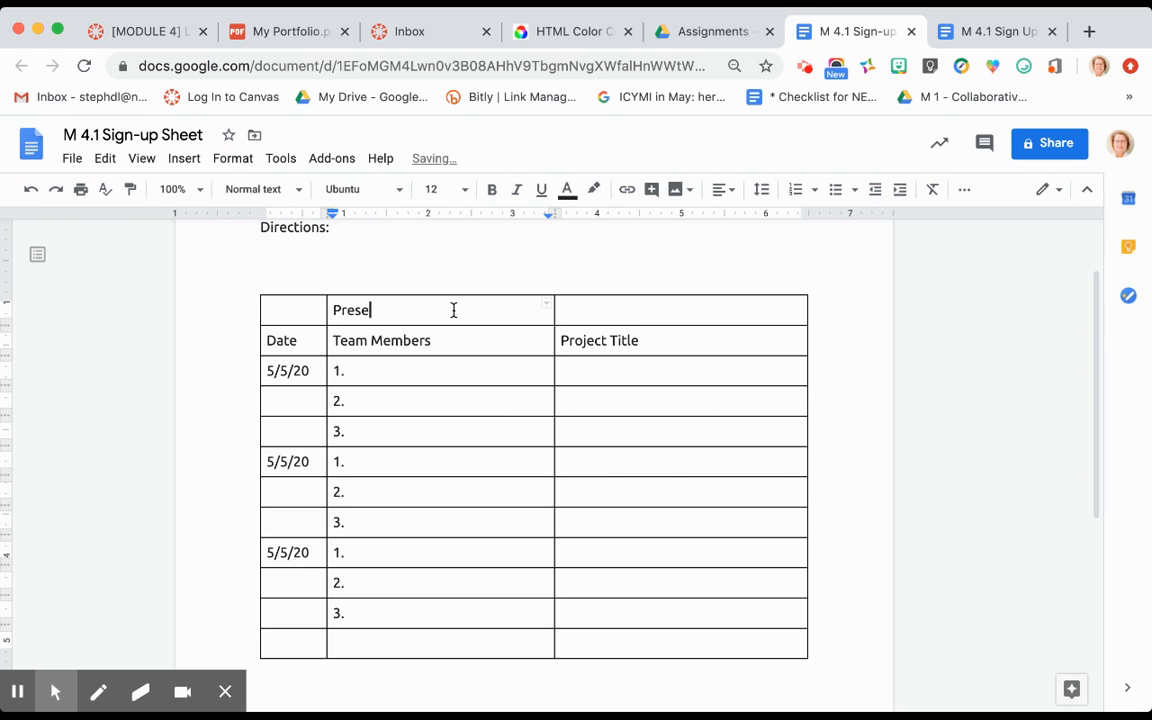
type("ntation Sign-up")
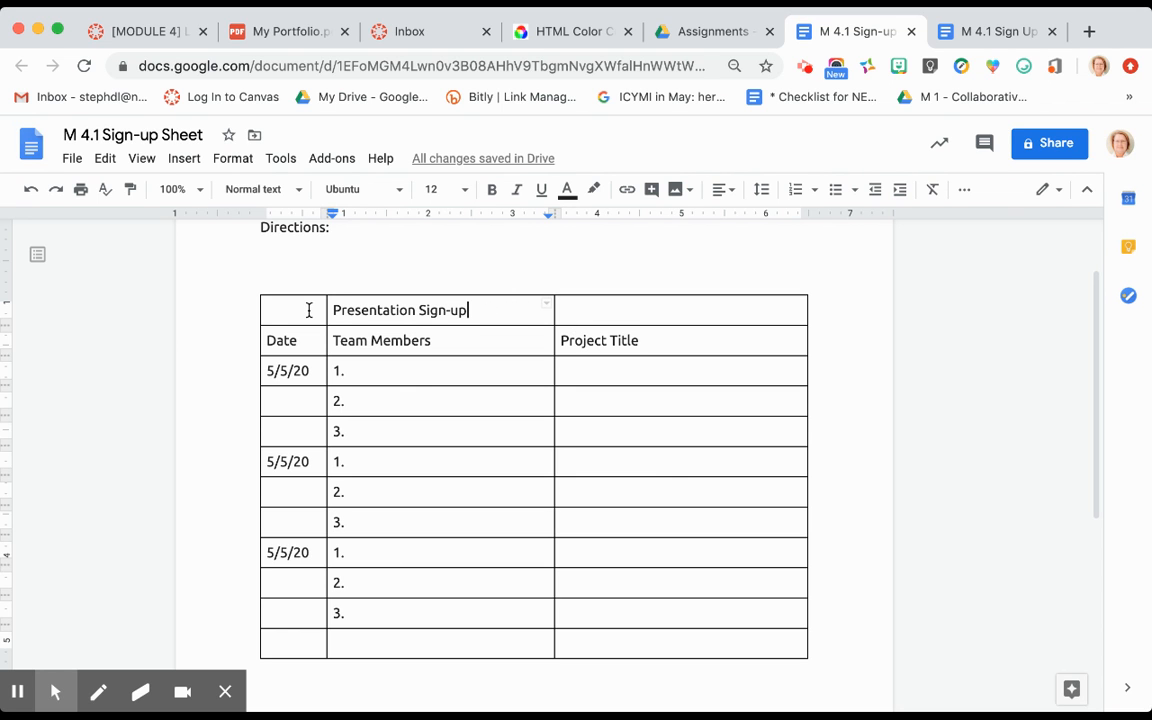
- Merge the three cells of the top row, then center the "Presentation Sign-up" title and add a blank line below it
left_click_drag(309, 310, 582, 313)
right_click(582, 313)
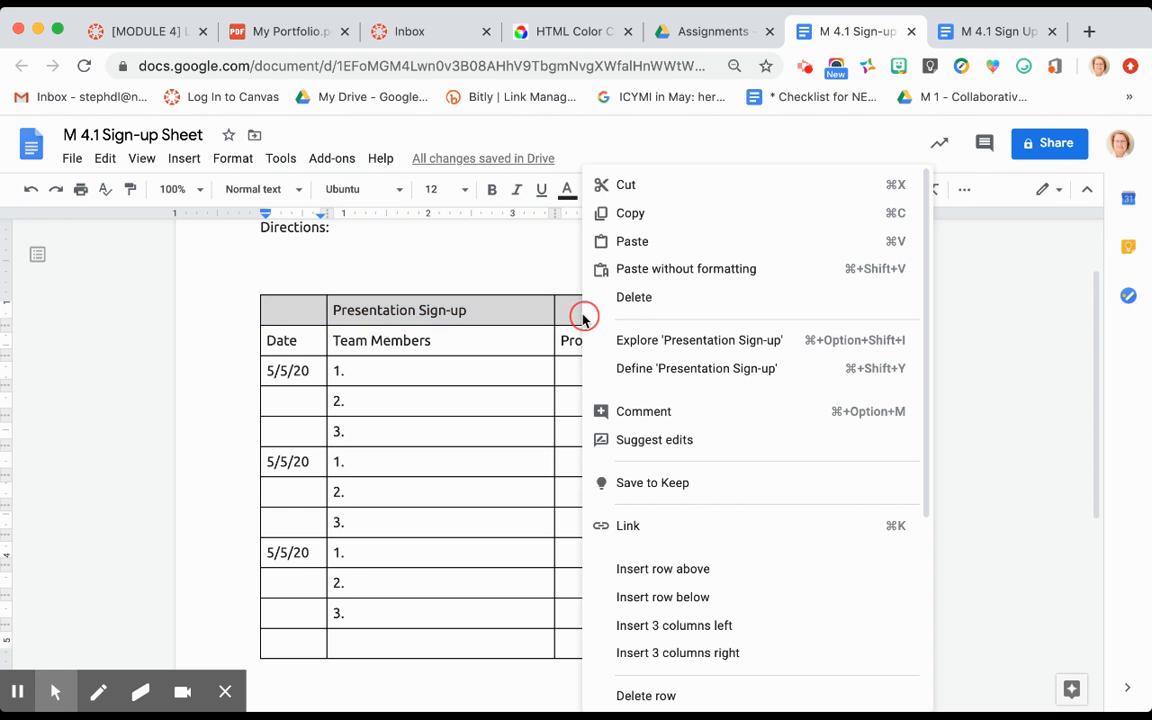
scroll(650, 483, "down", 5)
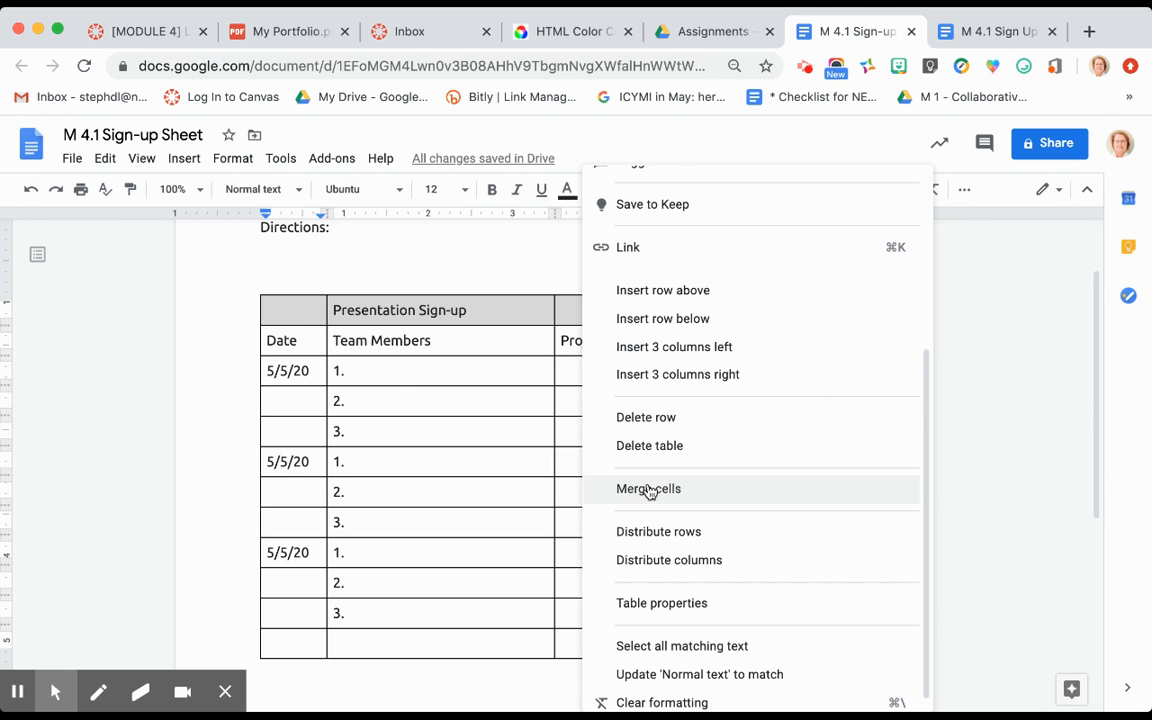
left_click(650, 491)
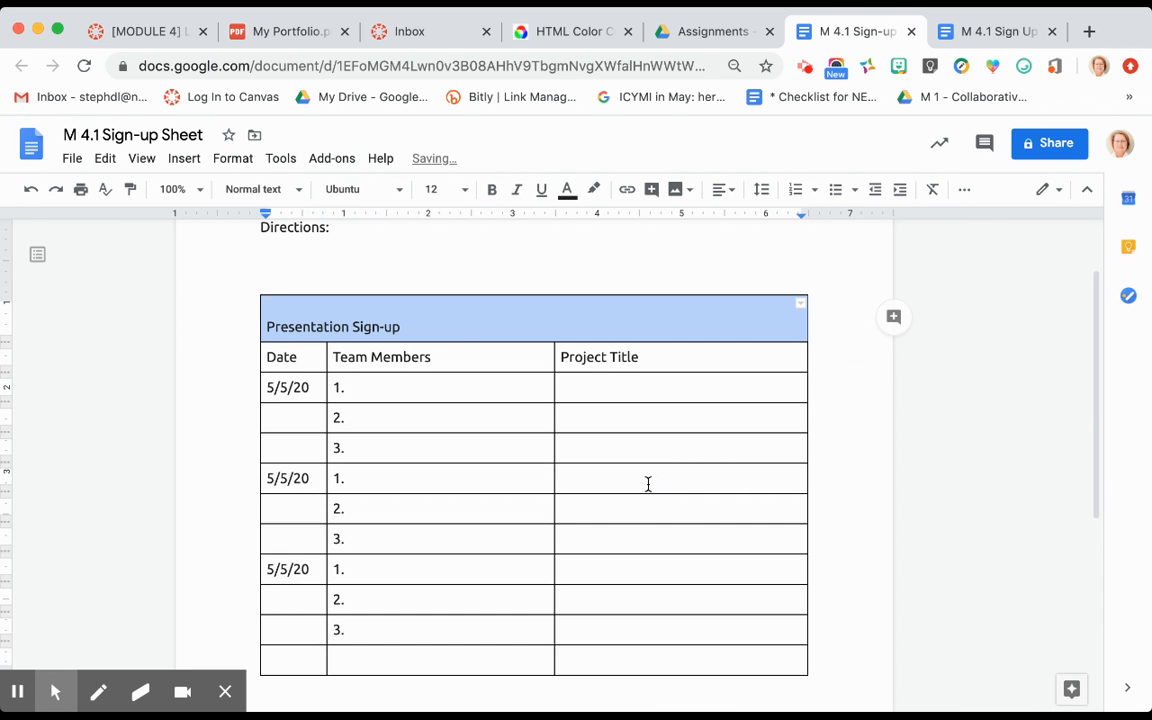
left_click(498, 333)
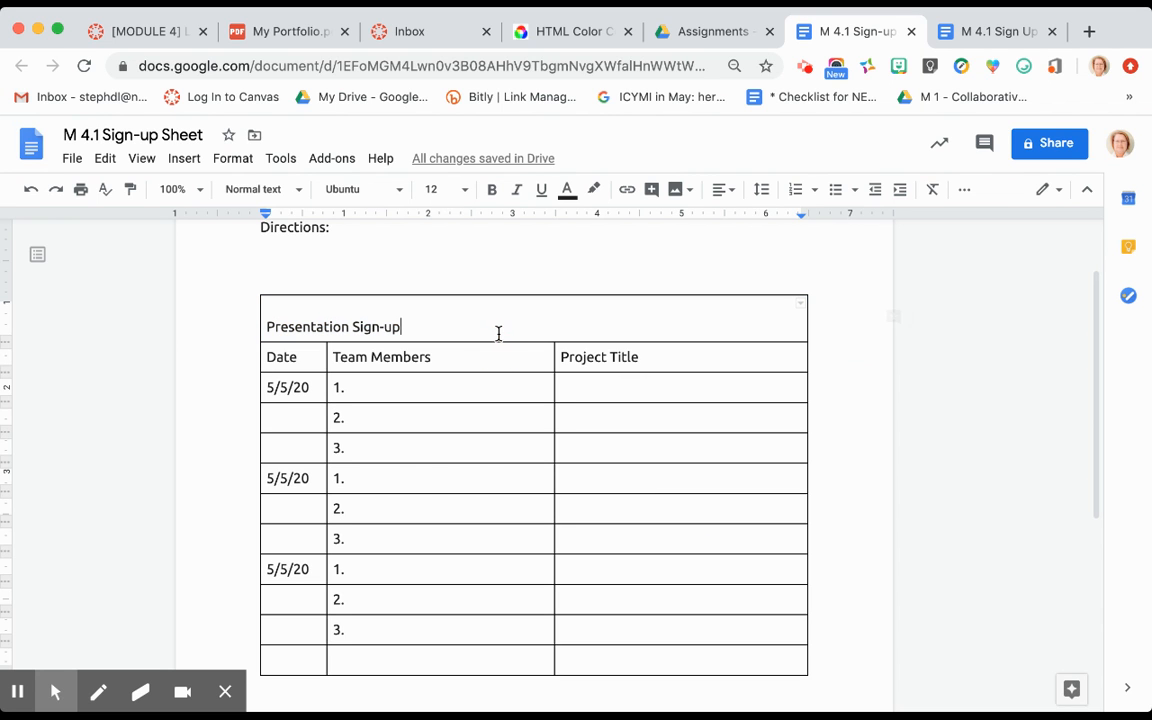
left_click(731, 197)
left_click(676, 224)
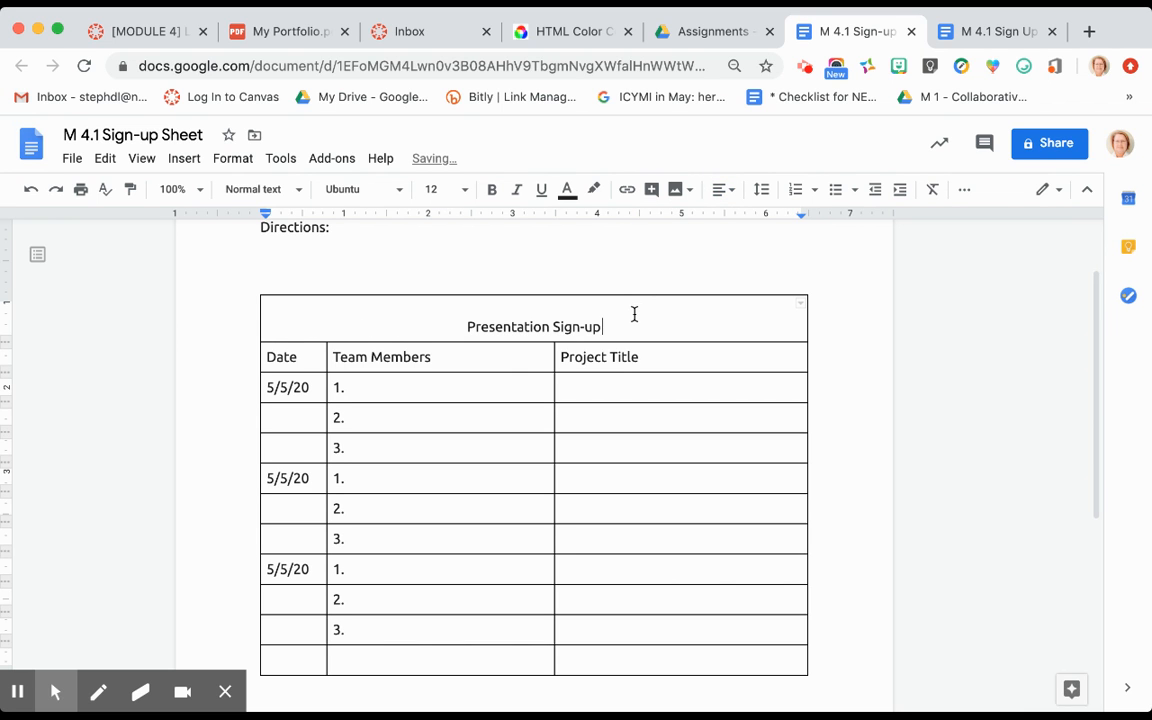
key("Return")
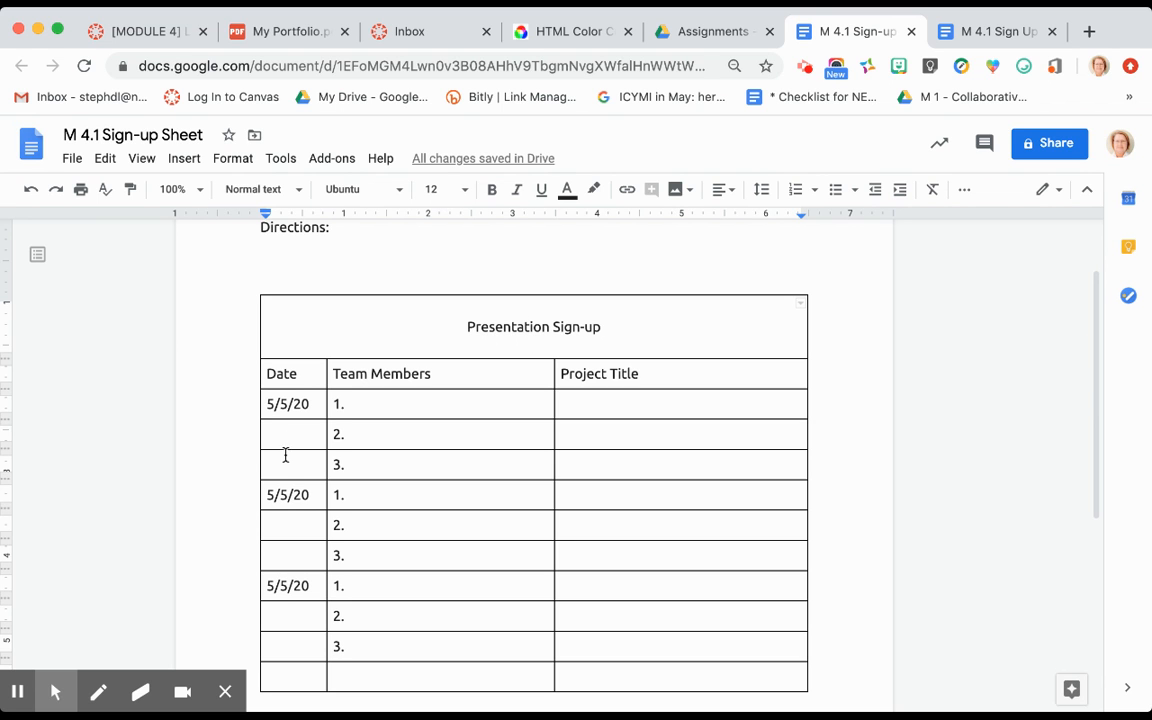
- Merge the three Date cells beside the first group of team members
left_click(267, 405)
left_click_drag(267, 405, 303, 458)
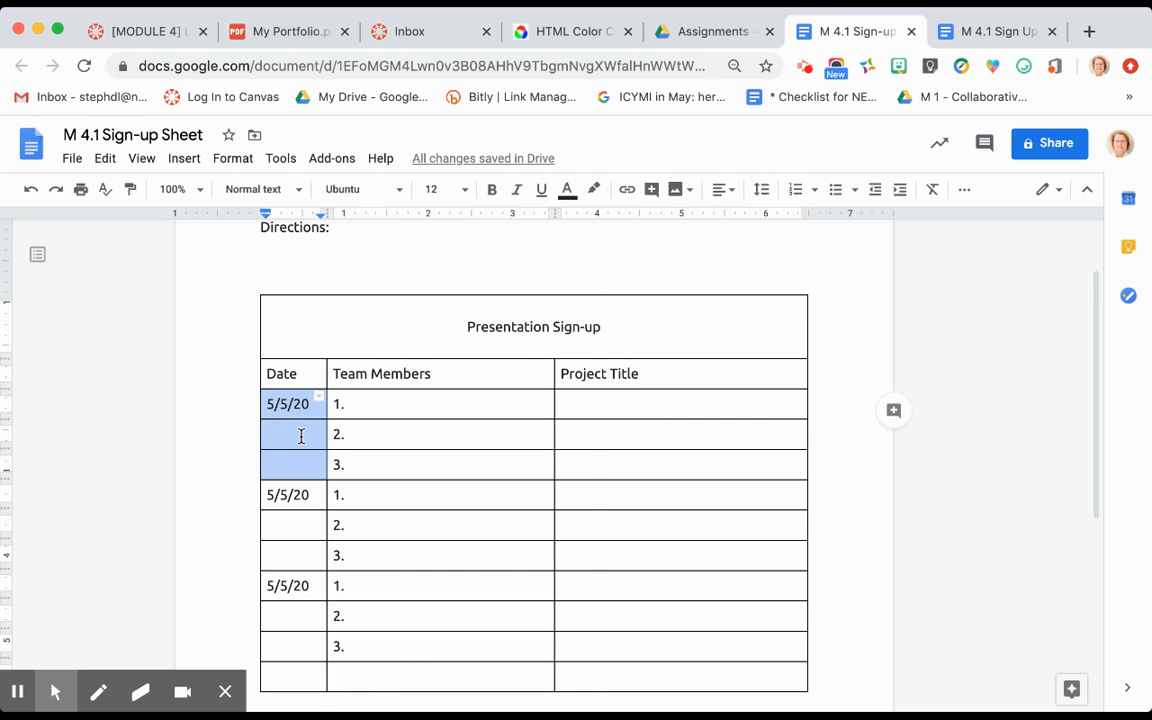
right_click(301, 437)
left_click(337, 482)
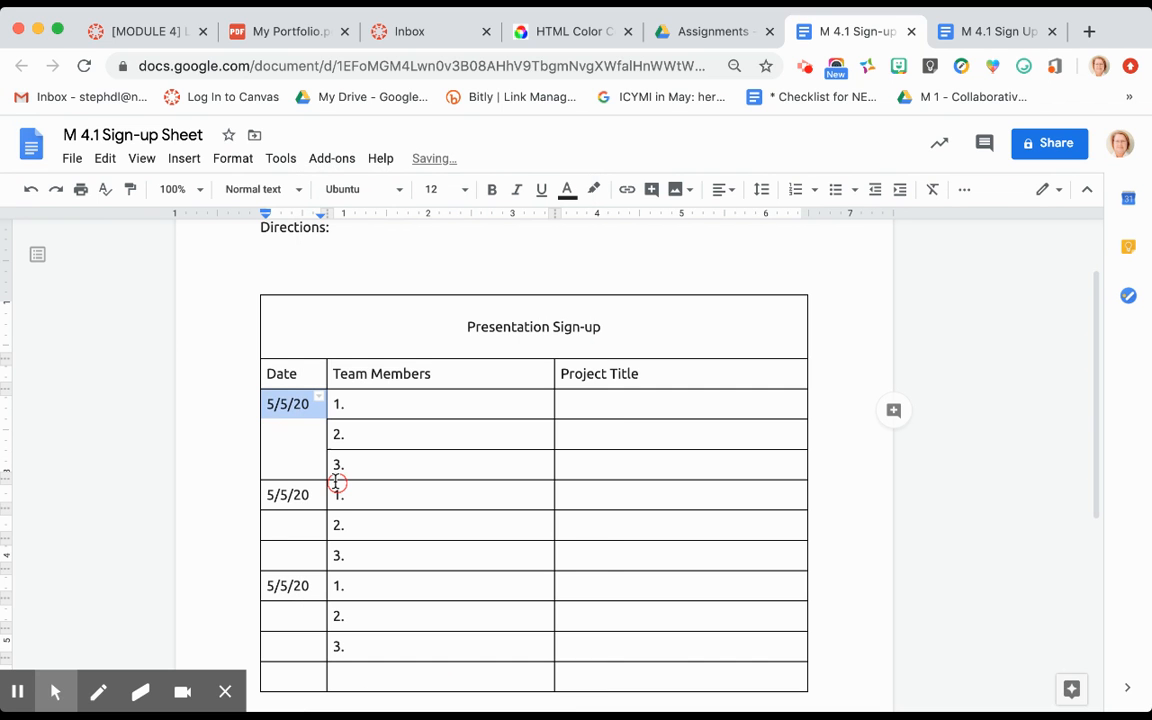
left_click(304, 454)
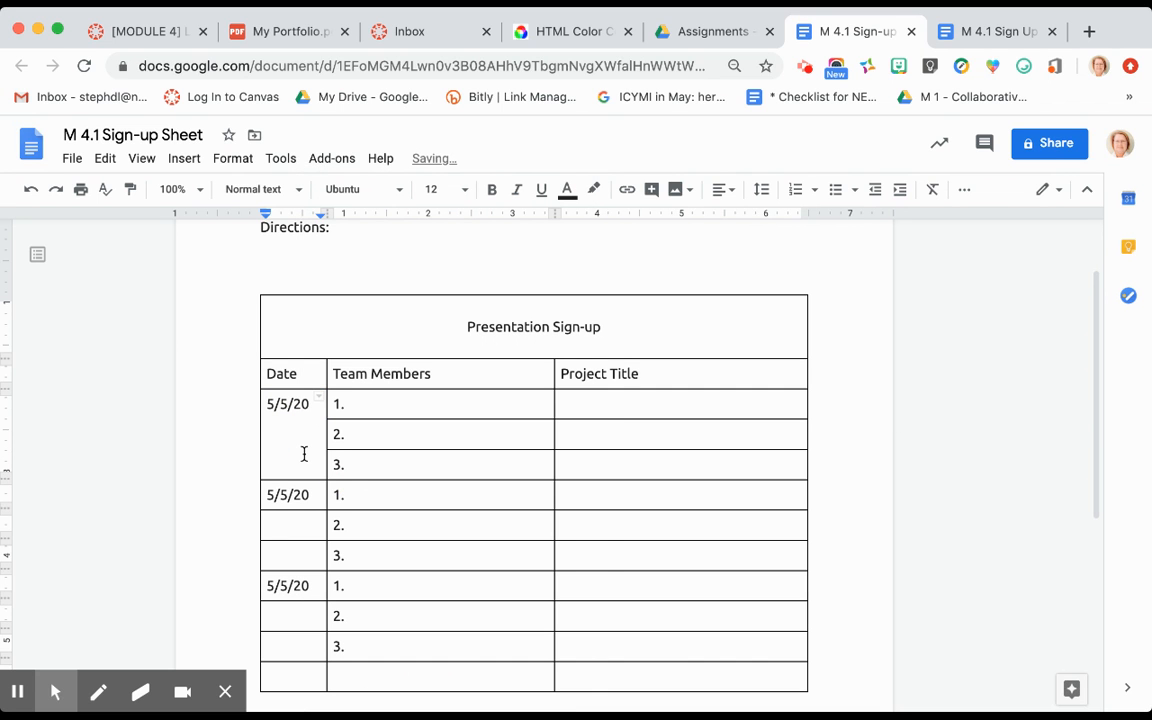
- Merge the three Date cells of the second group and unmerge them again
left_click_drag(270, 495, 293, 542)
right_click(295, 535)
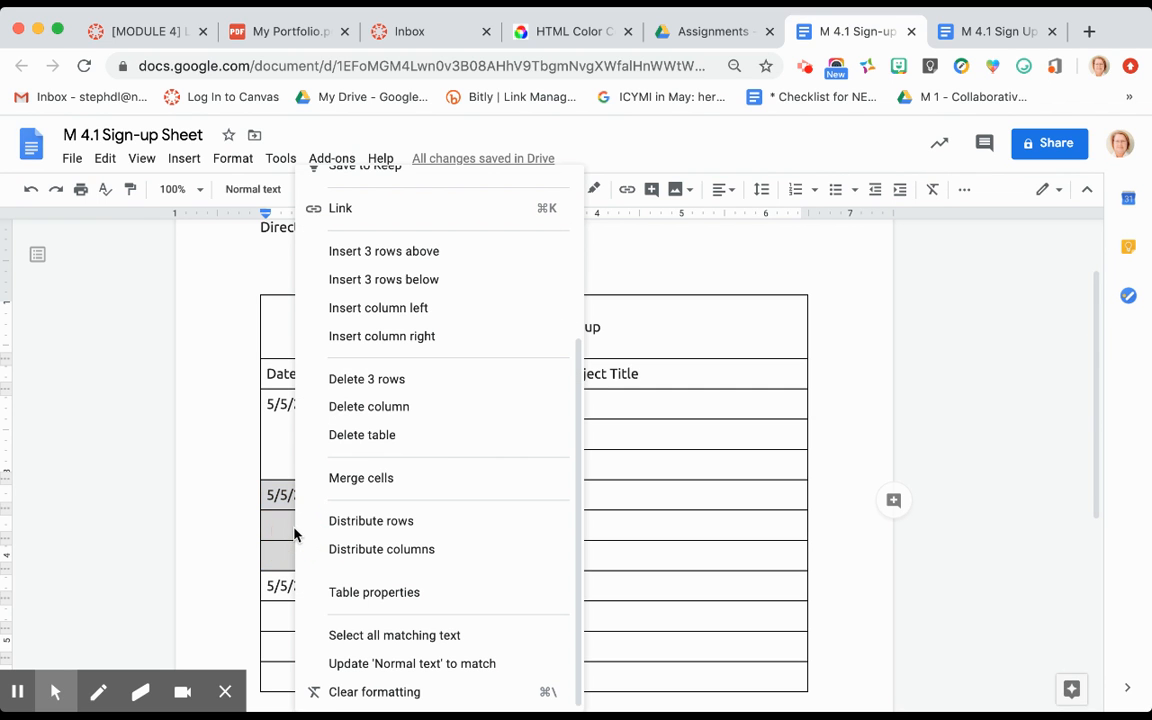
left_click(354, 482)
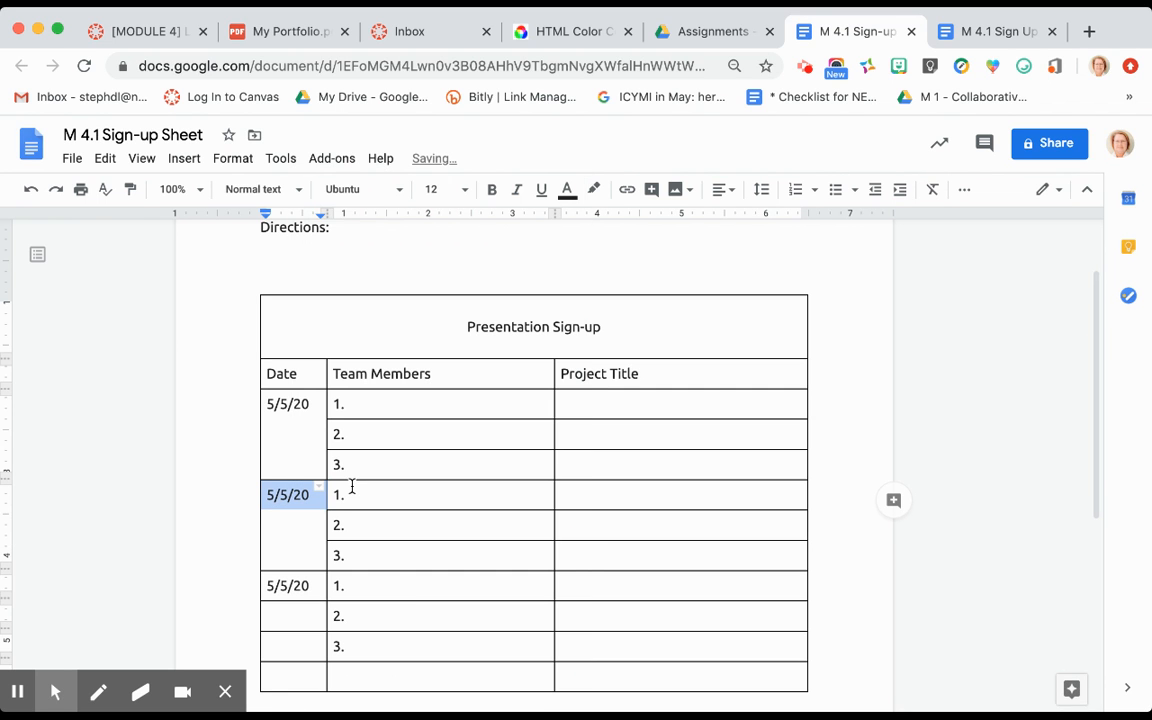
right_click(286, 518)
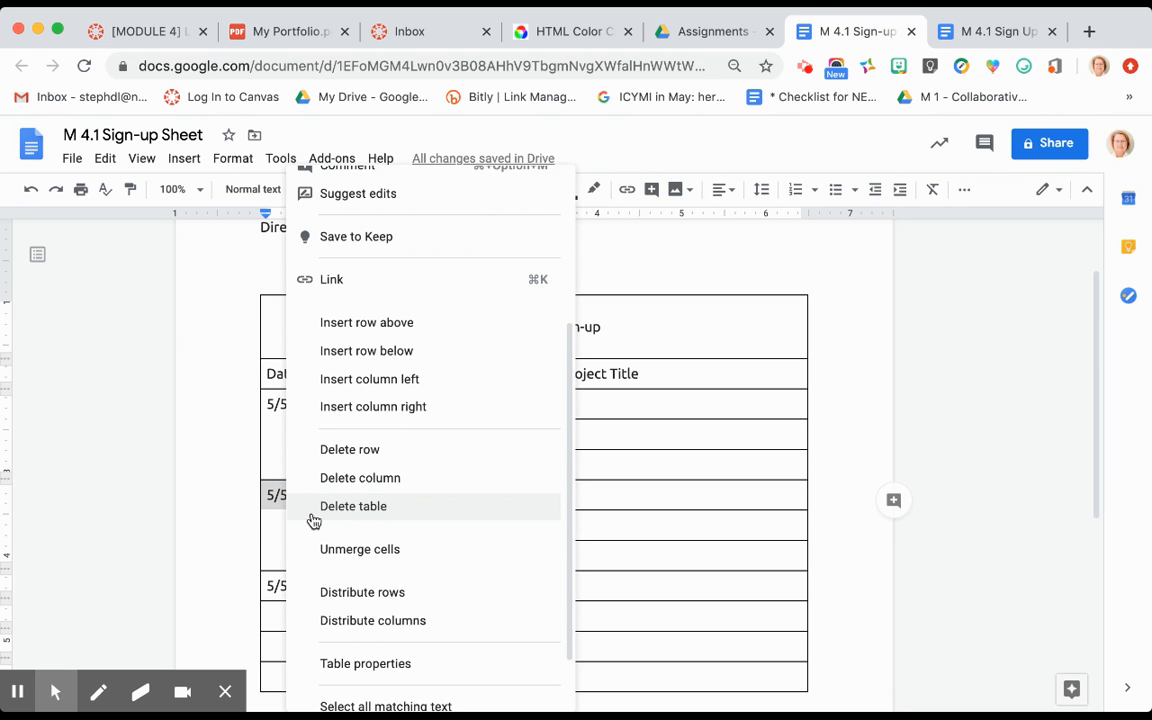
left_click(333, 550)
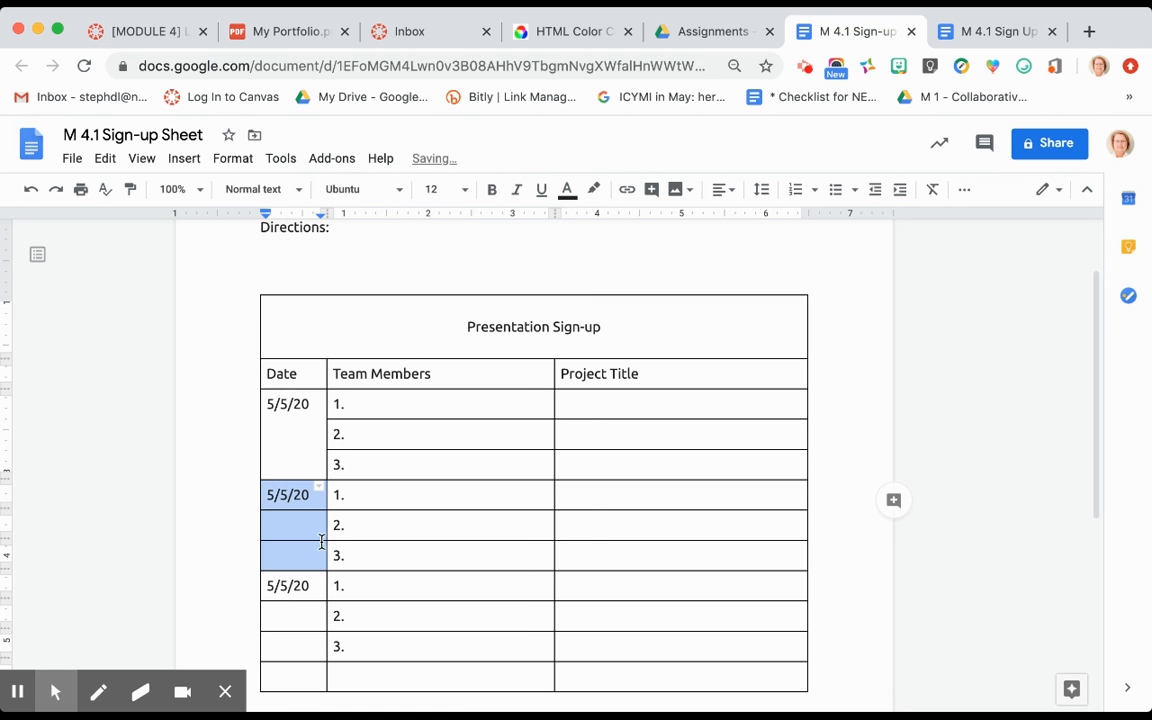
- Merge the three Date cells of the second group and the three Date cells of the third group
left_click_drag(270, 496, 305, 552)
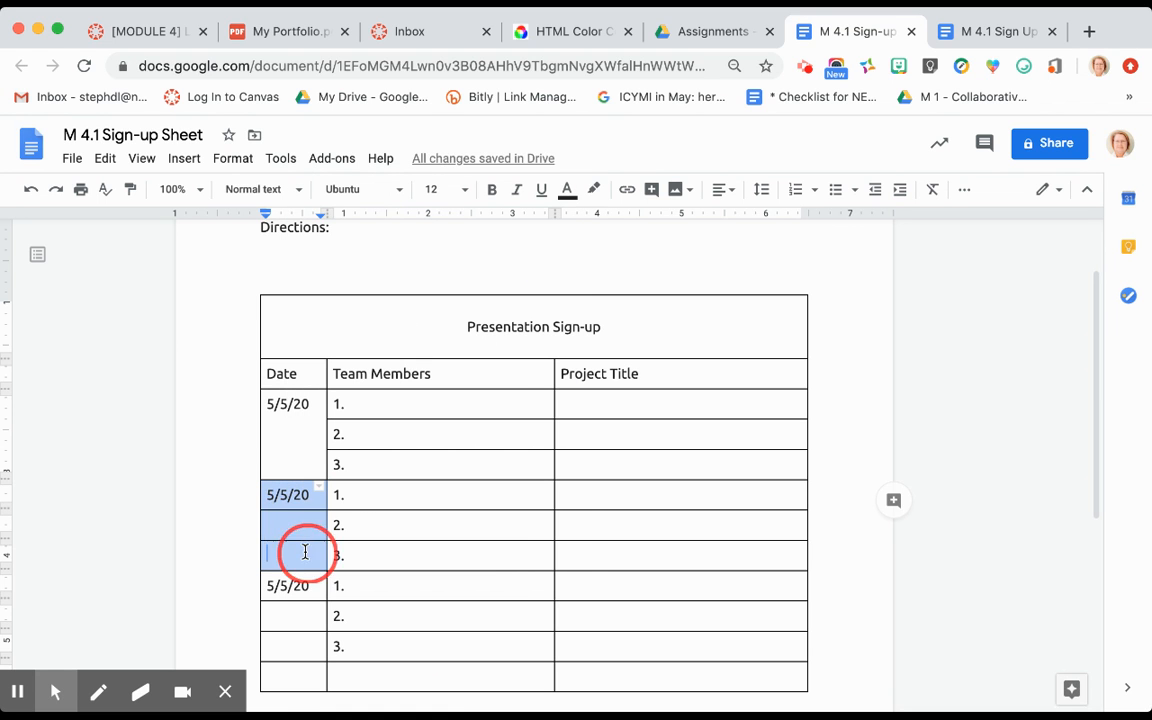
left_click(304, 551)
right_click(304, 551)
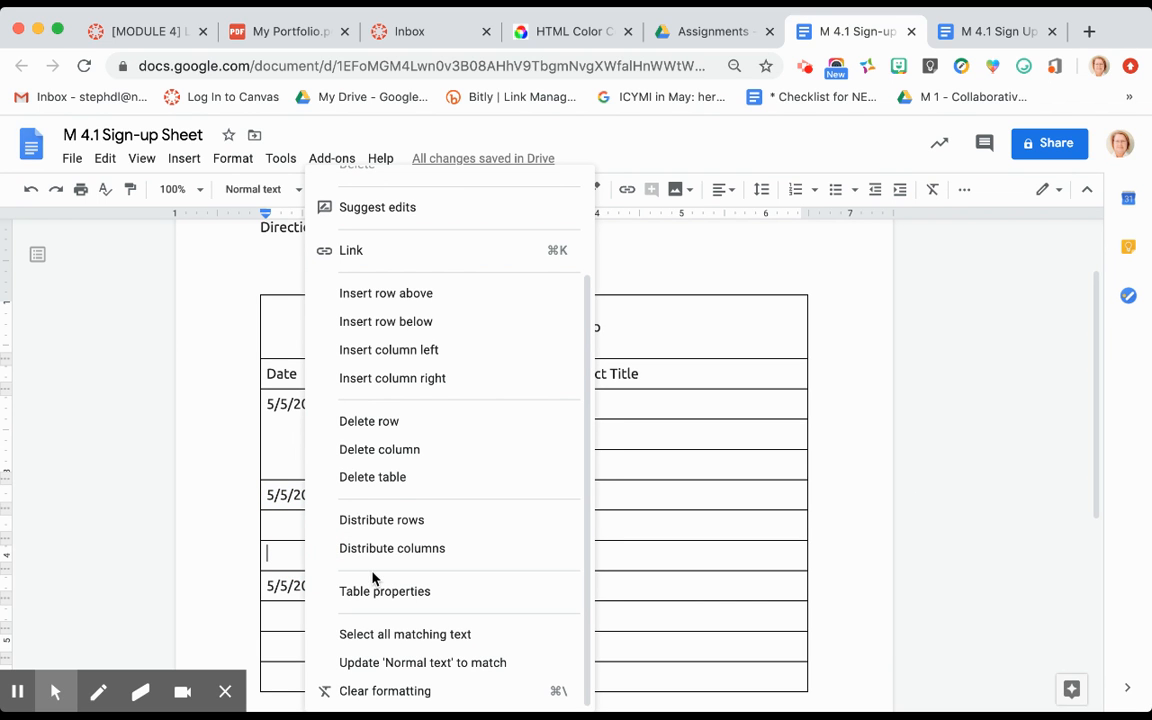
left_click(283, 552)
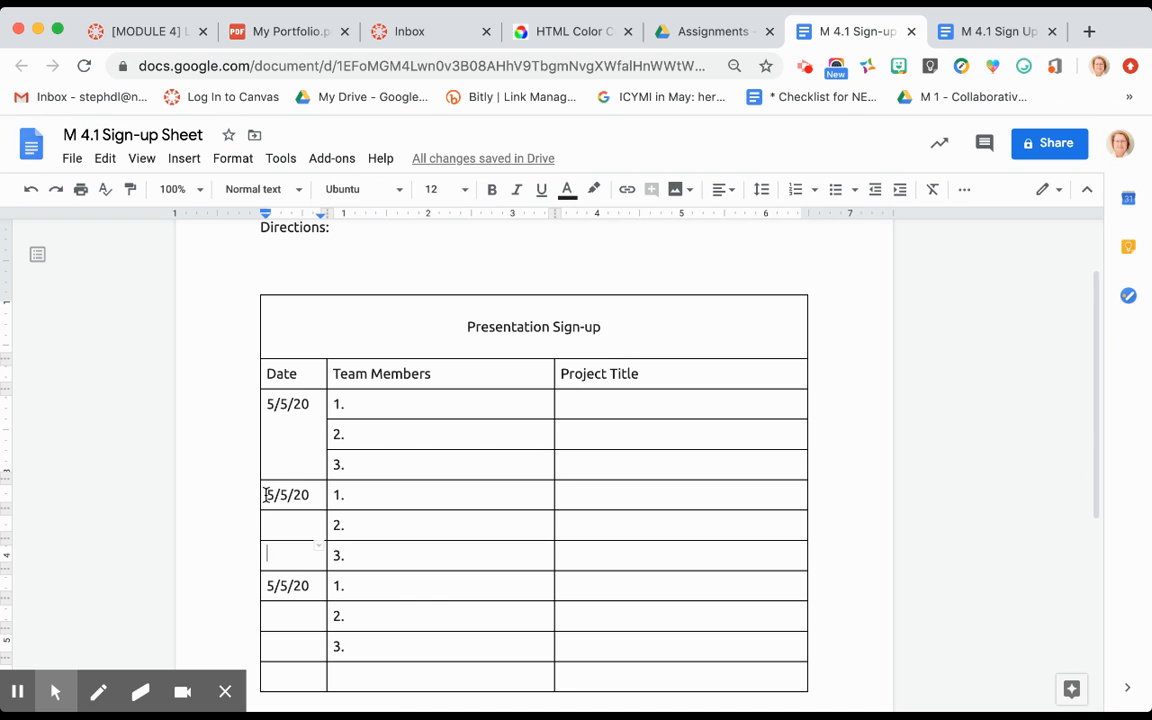
left_click_drag(266, 494, 283, 550)
right_click(283, 527)
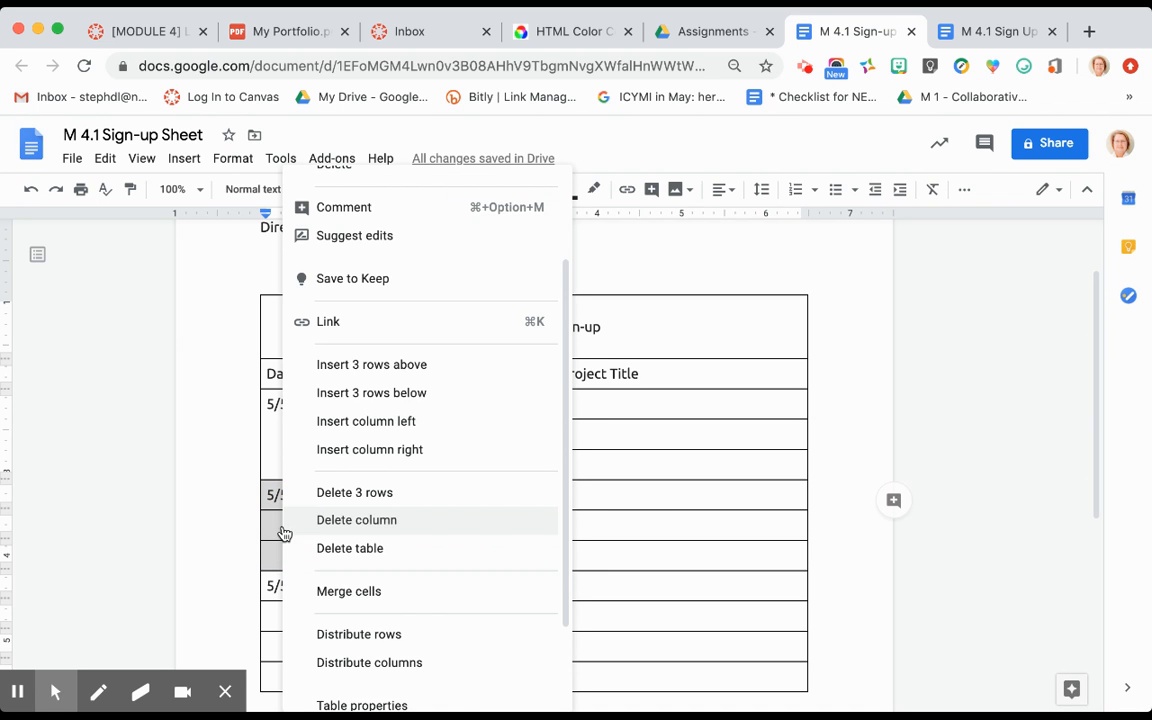
left_click(312, 593)
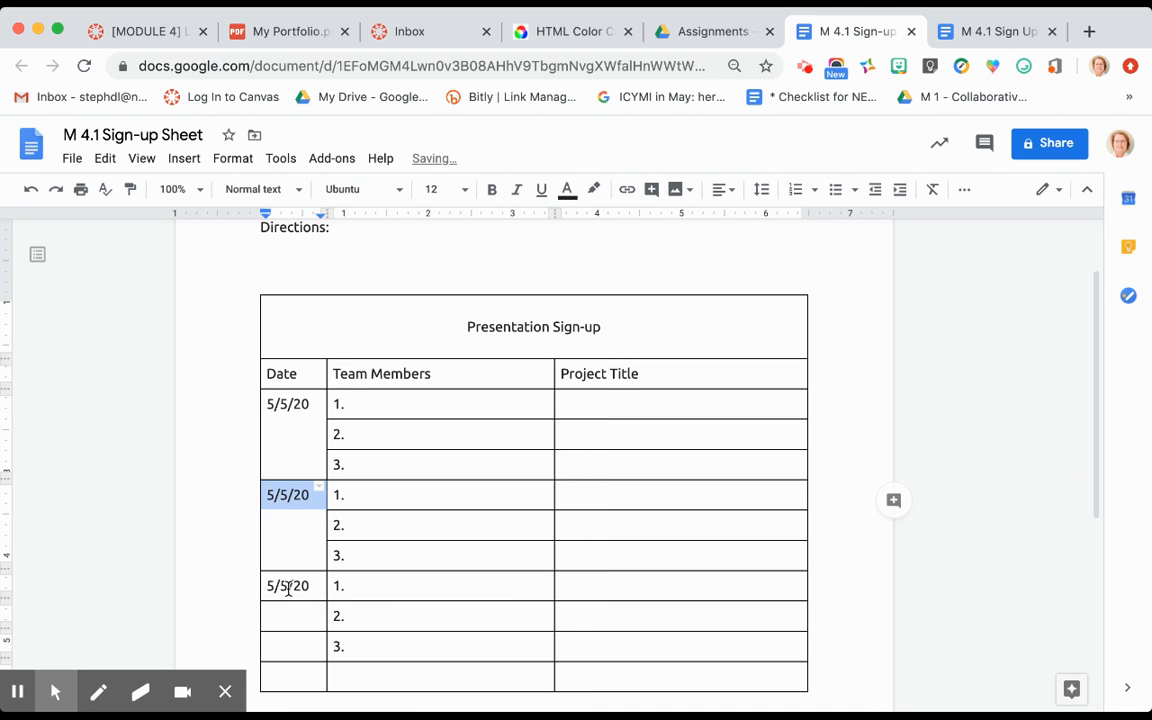
left_click_drag(265, 586, 287, 642)
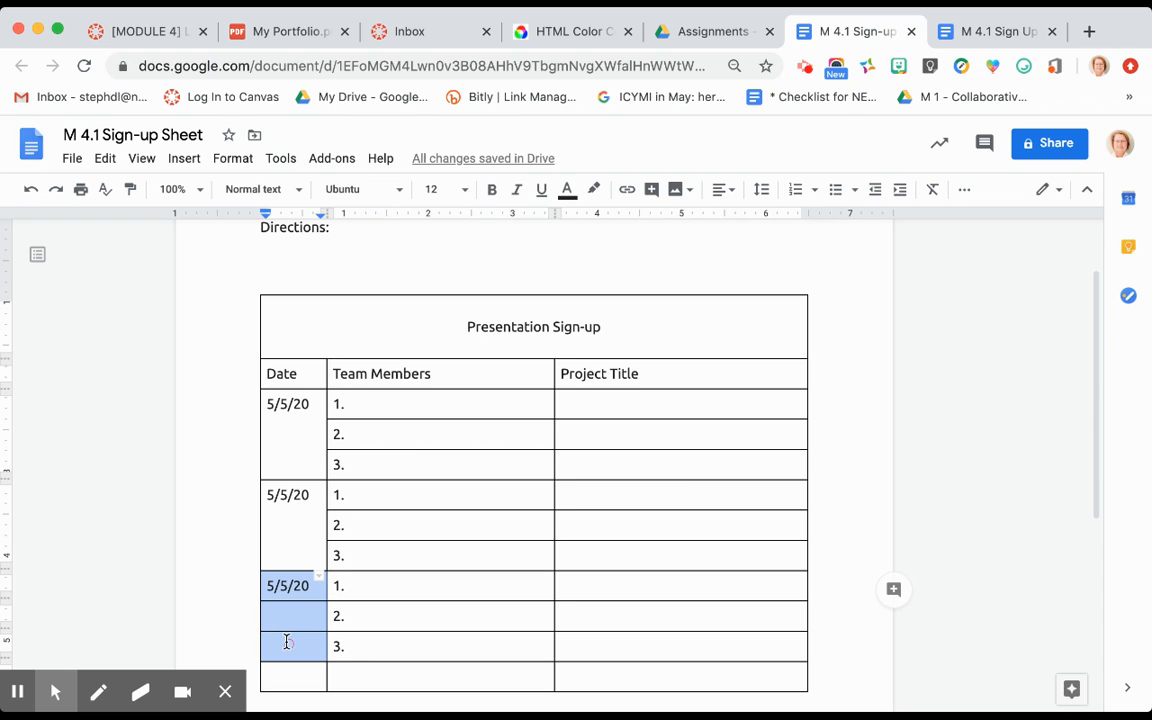
right_click(288, 624)
left_click(326, 604)
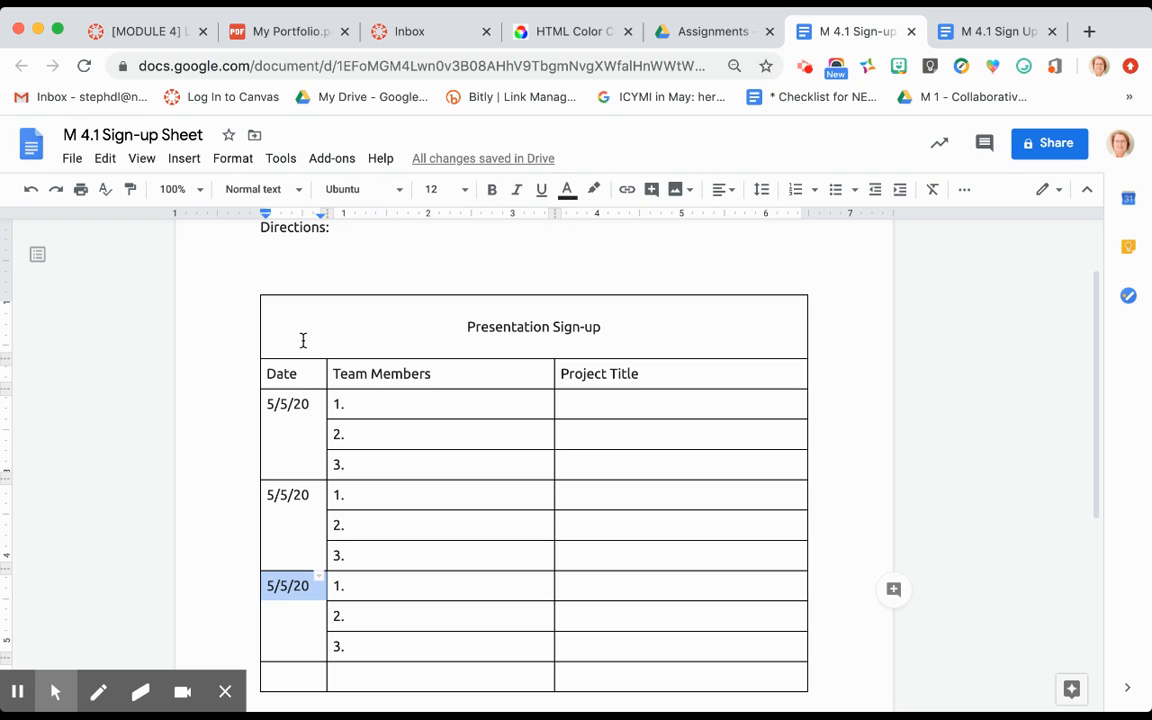
- Fill the merged "Presentation Sign-up" title row with a dark blue cell background color
left_click(303, 341)
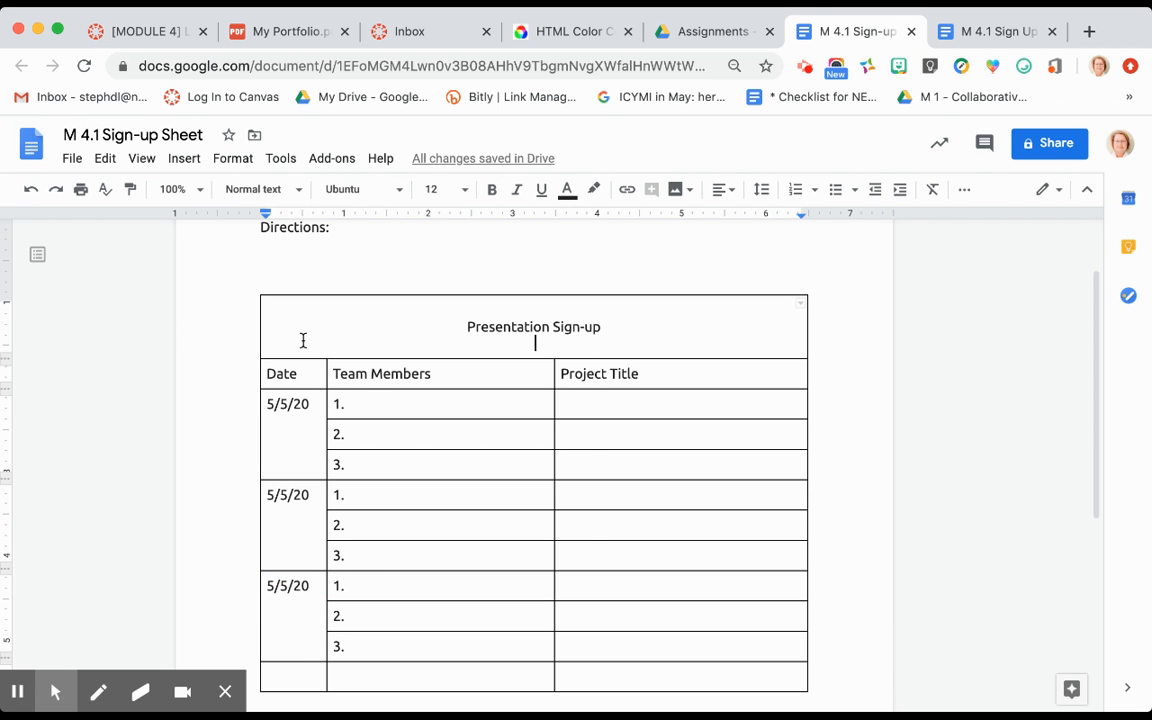
right_click(304, 344)
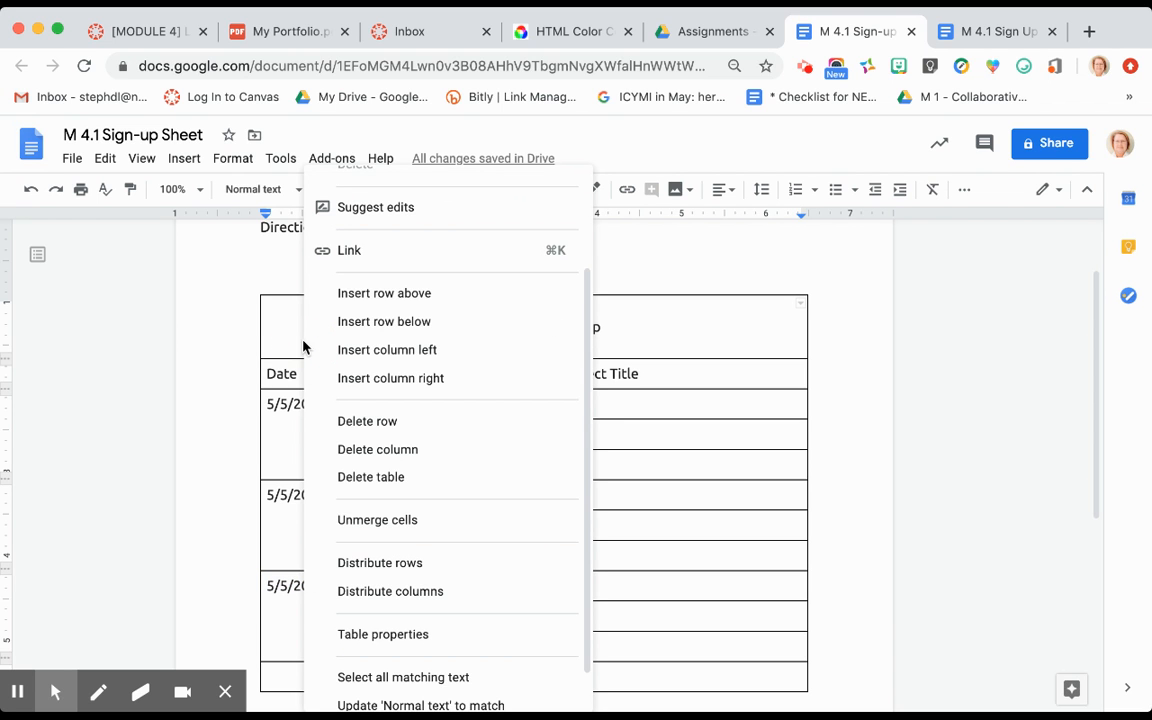
left_click(376, 638)
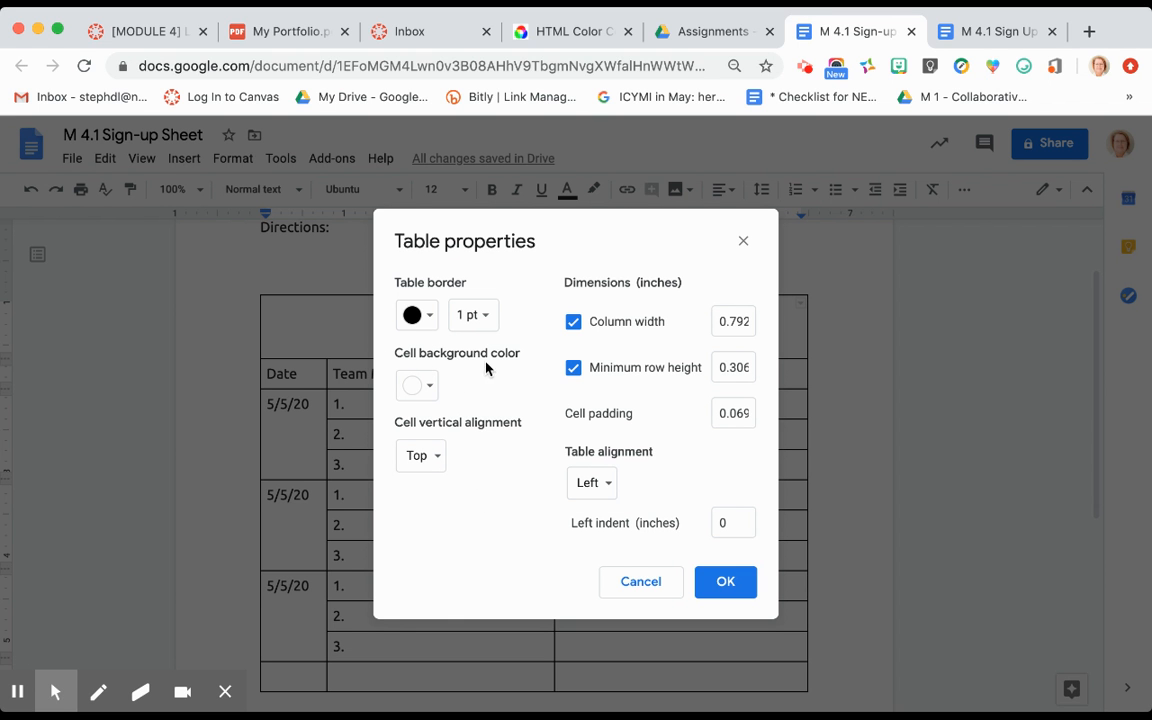
left_click(431, 389)
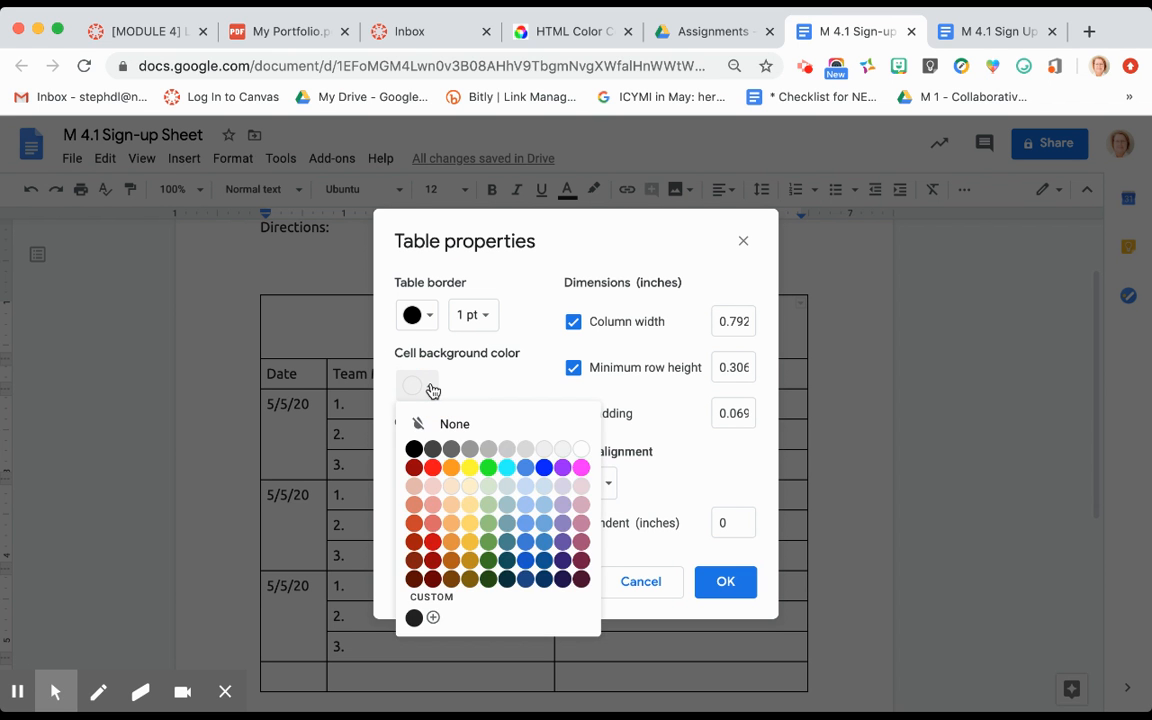
left_click(524, 563)
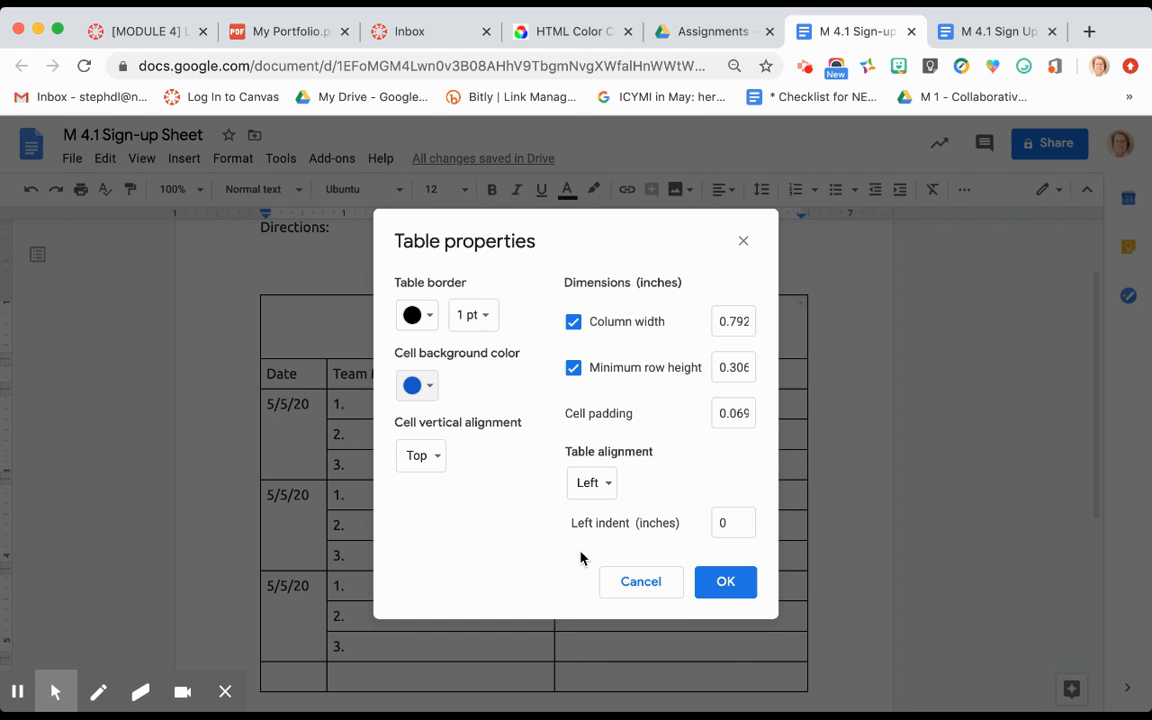
left_click(722, 588)
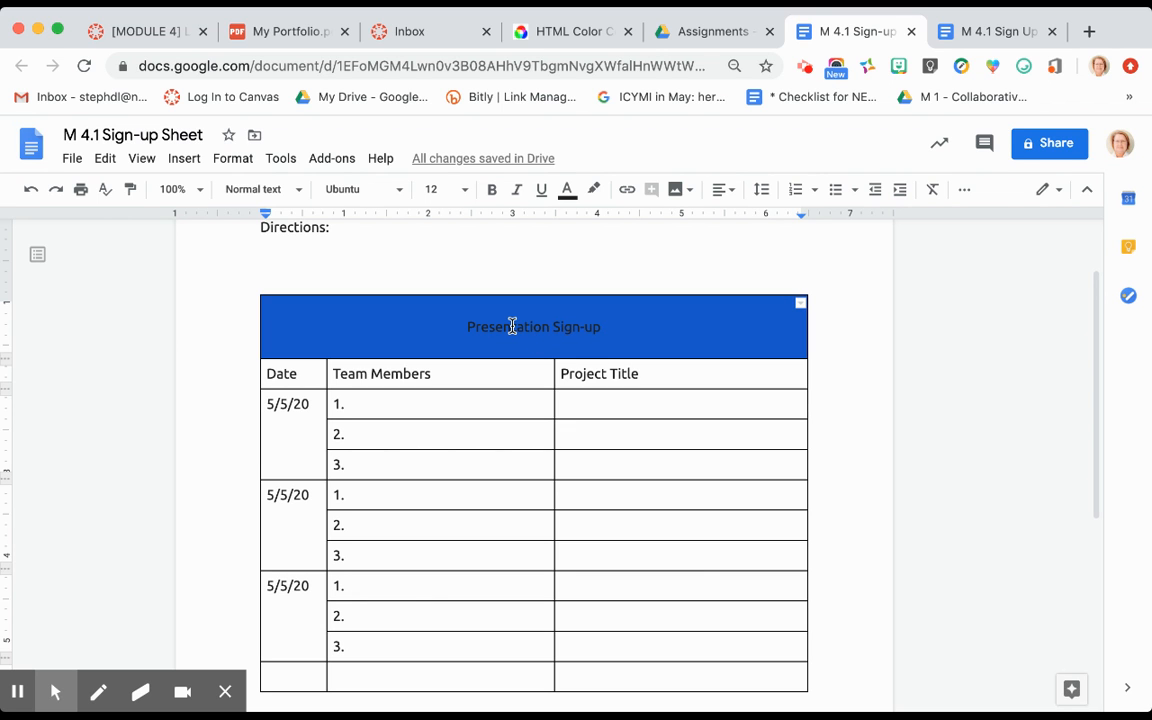
- Change the text color of the "Presentation Sign-up" title to white
left_click(463, 328)
left_click_drag(463, 328, 605, 325)
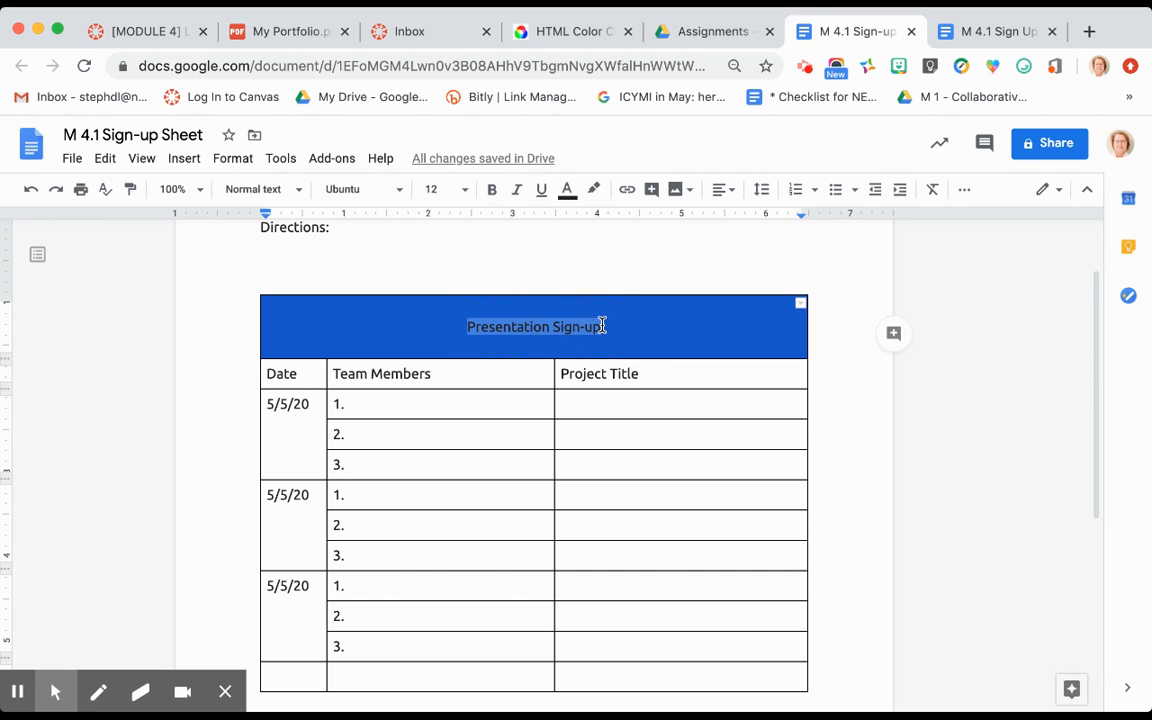
left_click(568, 191)
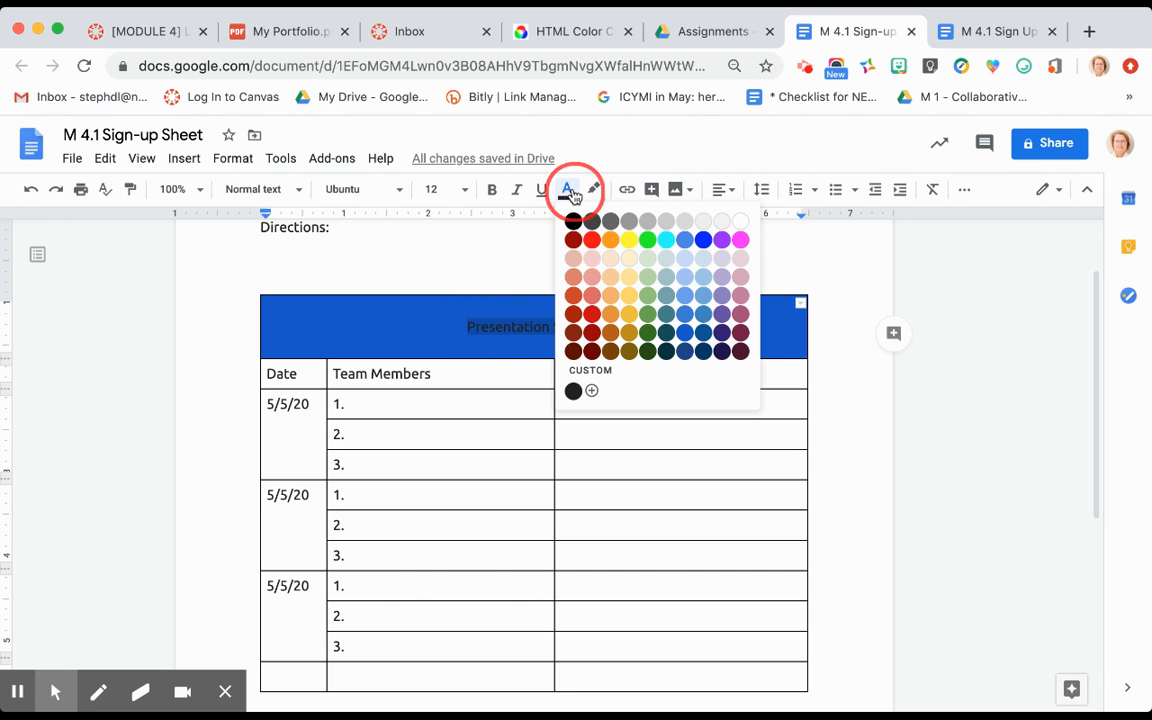
left_click(740, 231)
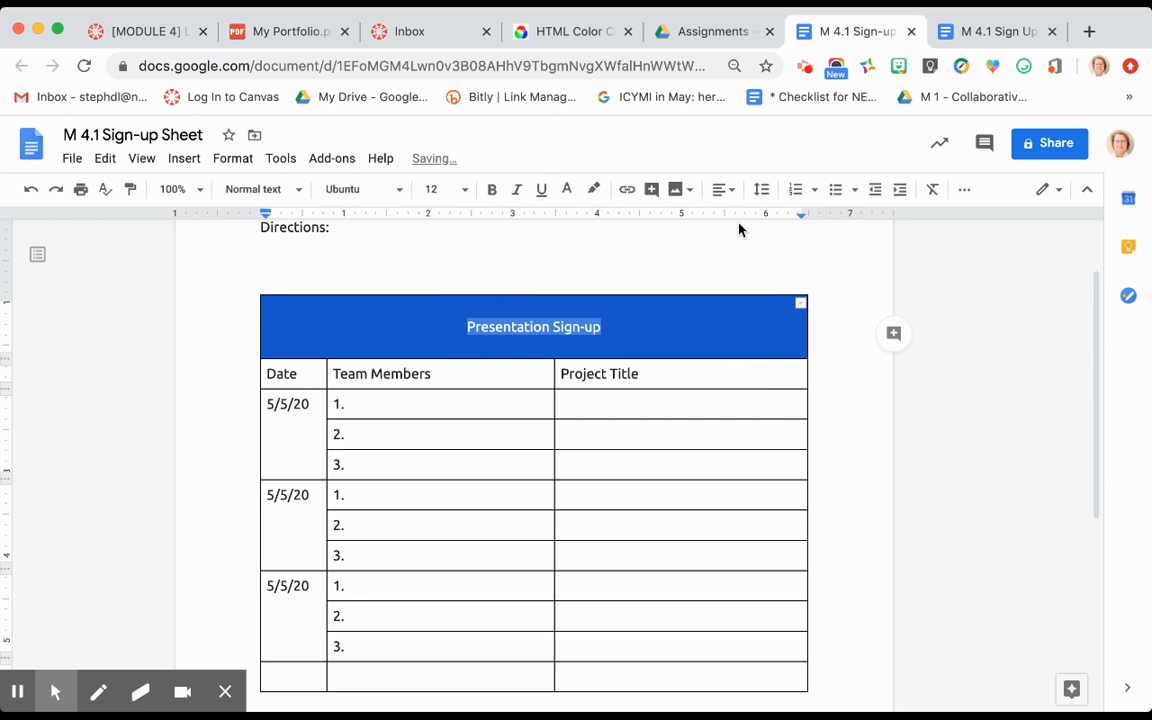
left_click(682, 337)
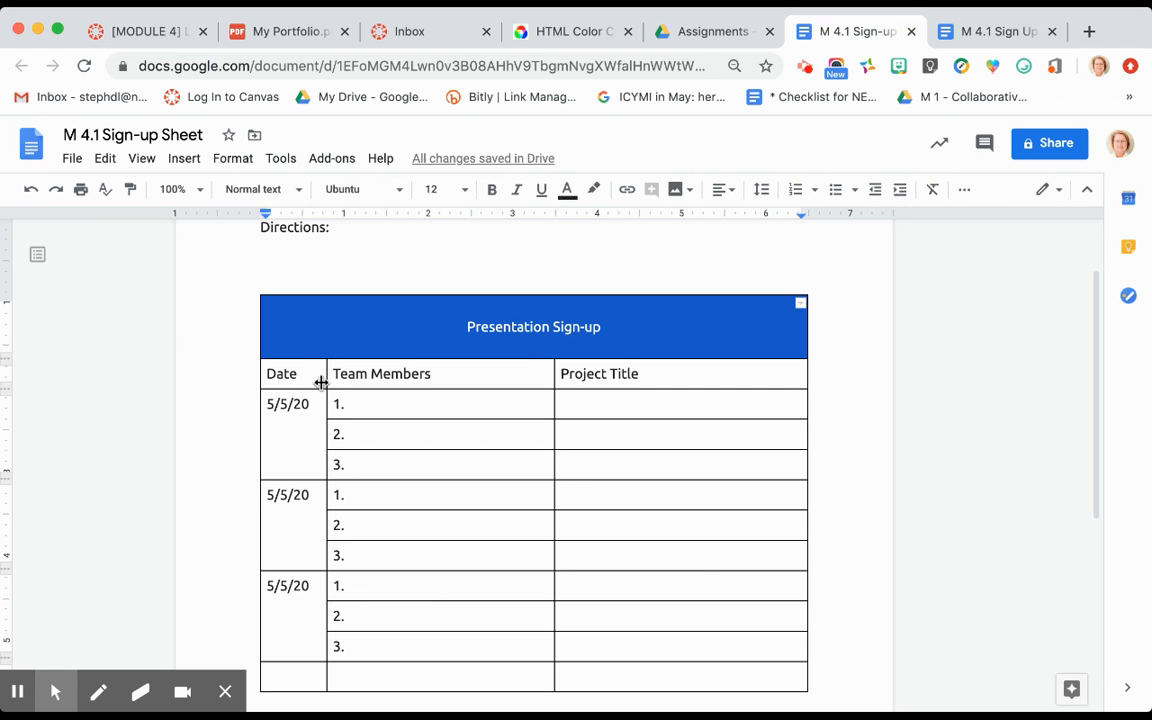
- Fill the header row with Date, Team Members and Project Title with a light blue cell background color
left_click(268, 374)
left_click_drag(268, 374, 629, 374)
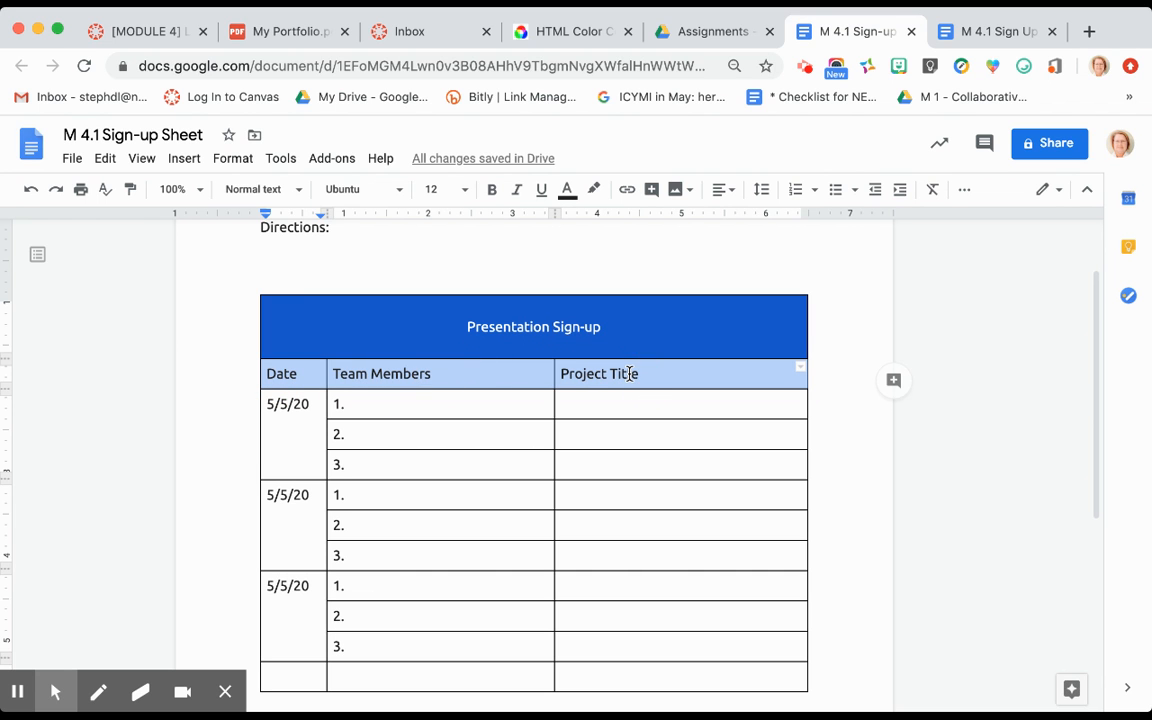
right_click(681, 374)
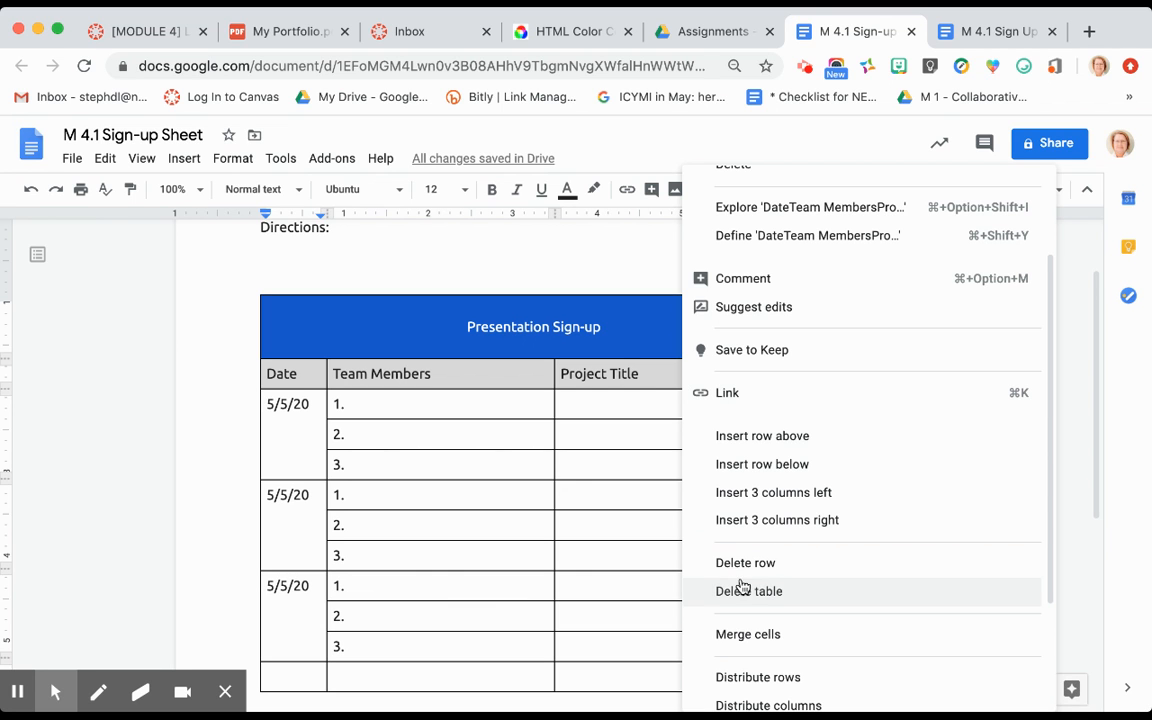
scroll(741, 593, "down", 3)
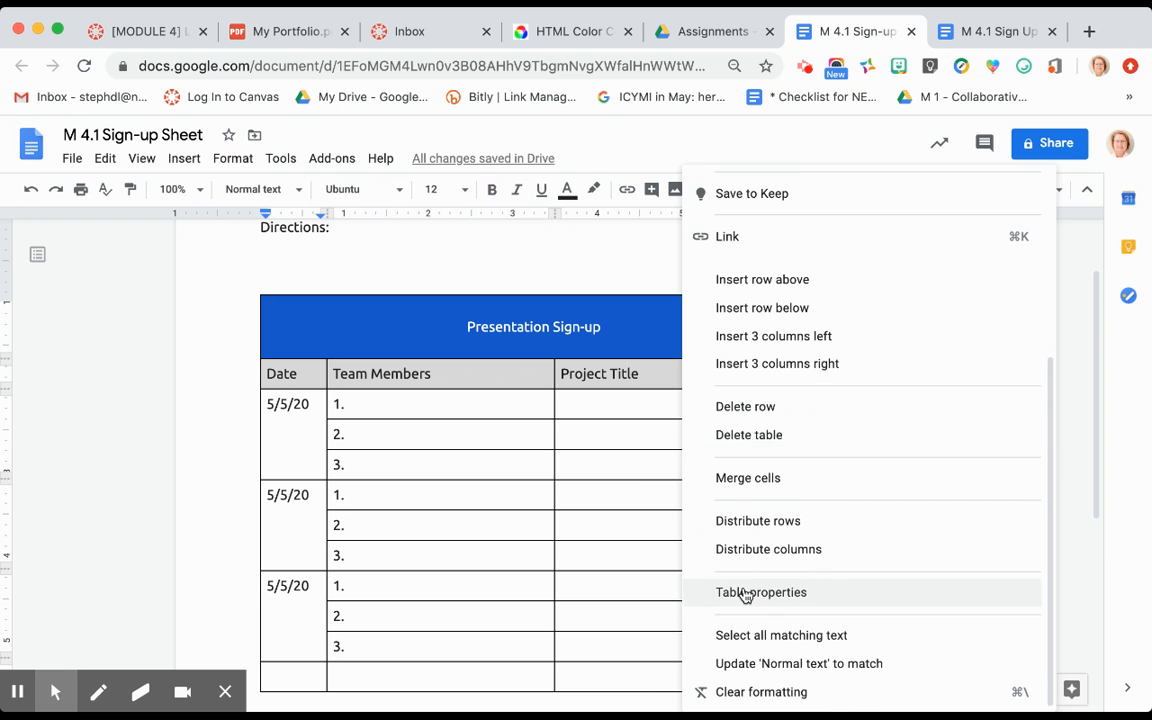
left_click(745, 593)
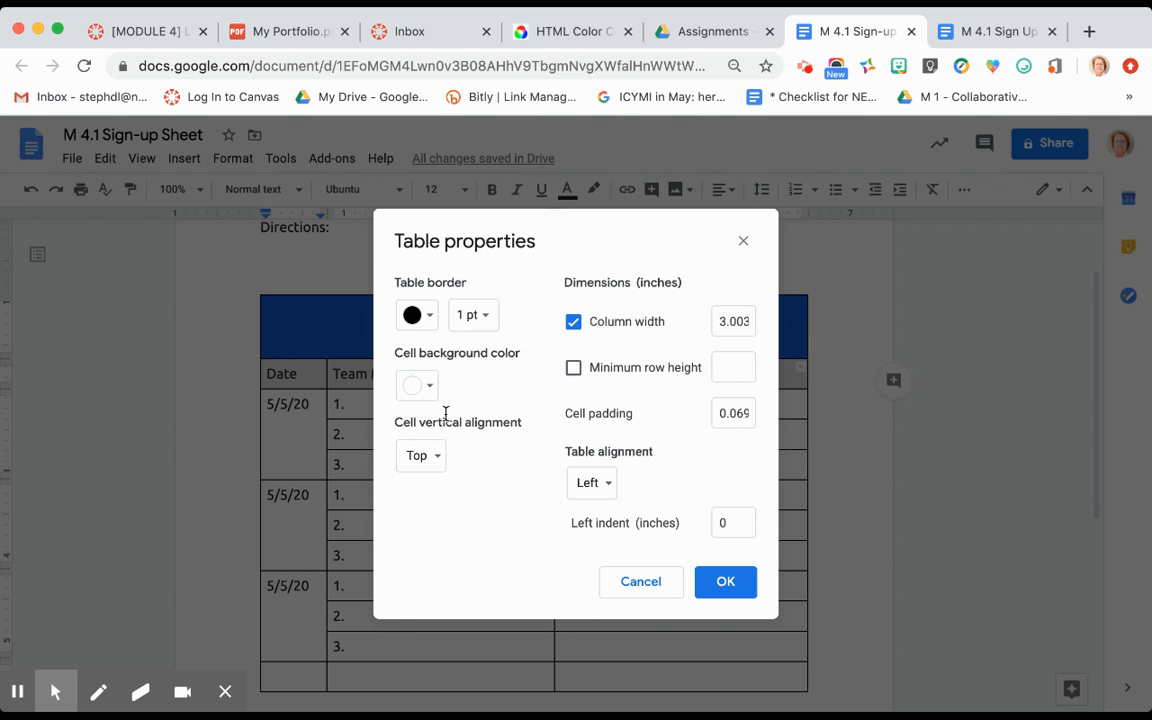
left_click(428, 387)
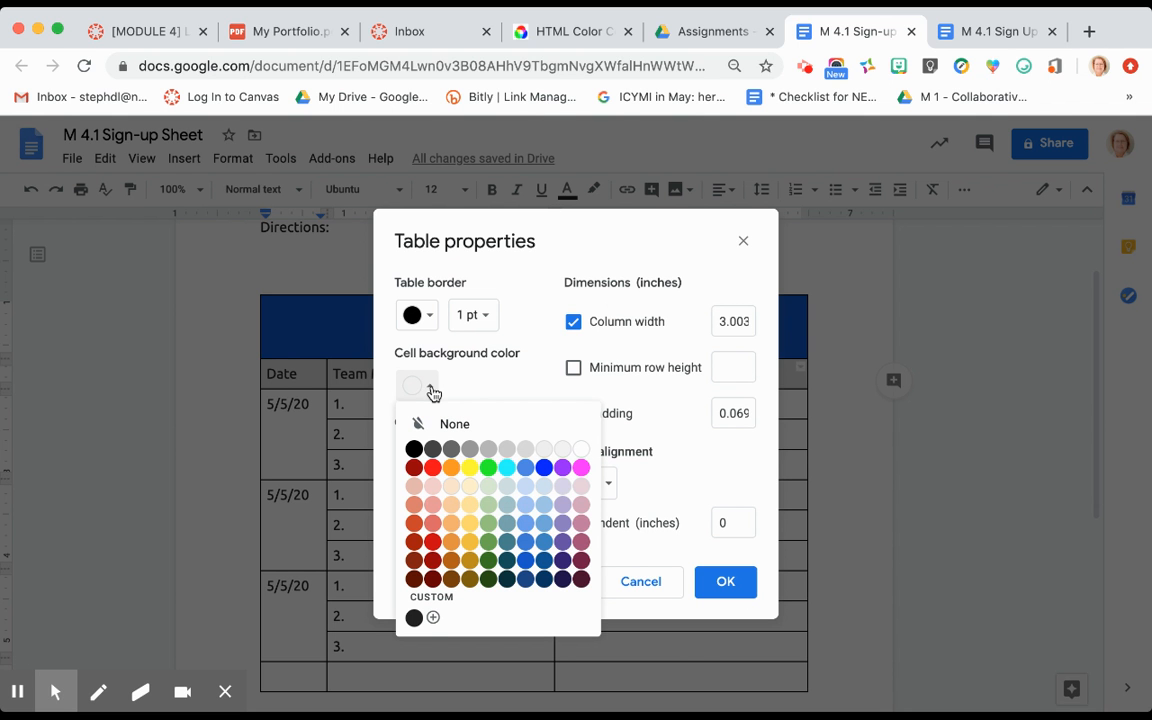
left_click(525, 506)
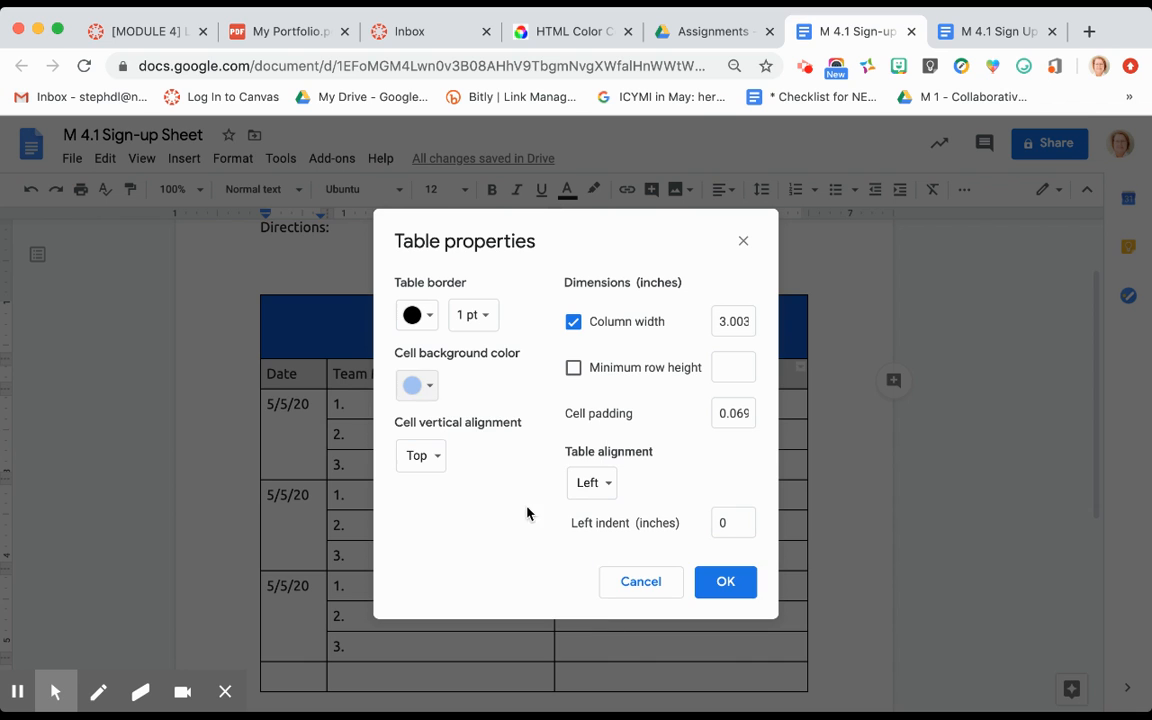
left_click(724, 583)
left_click(841, 490)
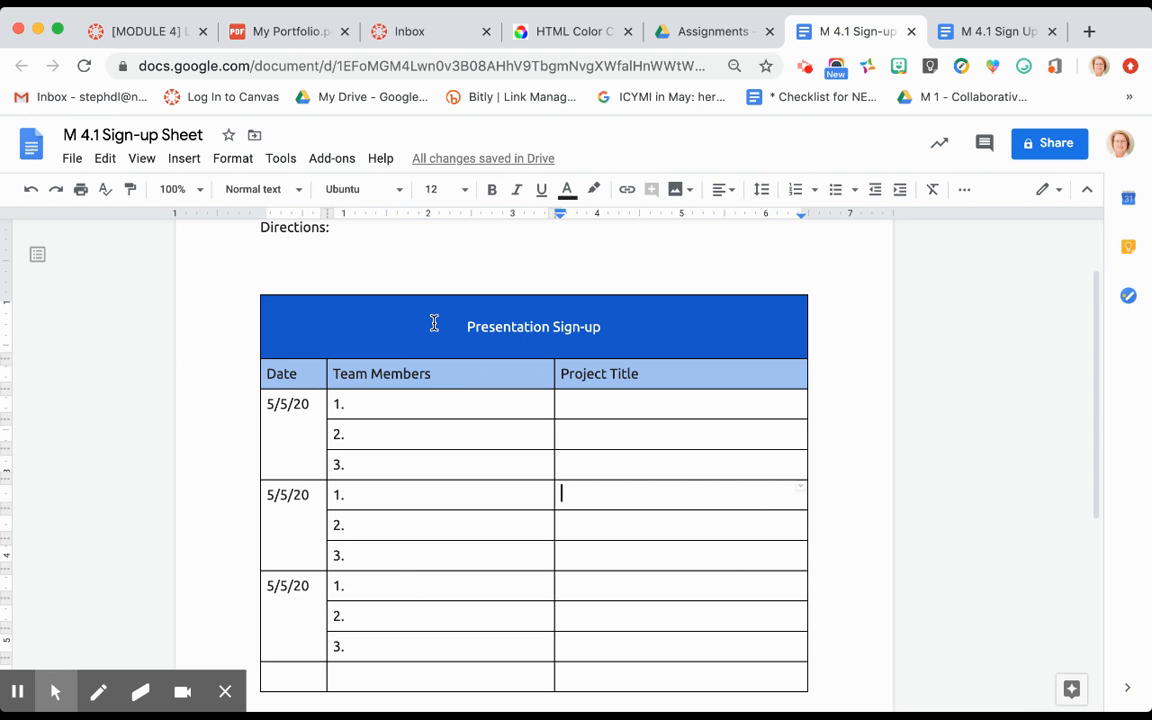
- Set the "Presentation Sign-up" title to the Caveat font at size 24
left_click_drag(468, 330, 615, 327)
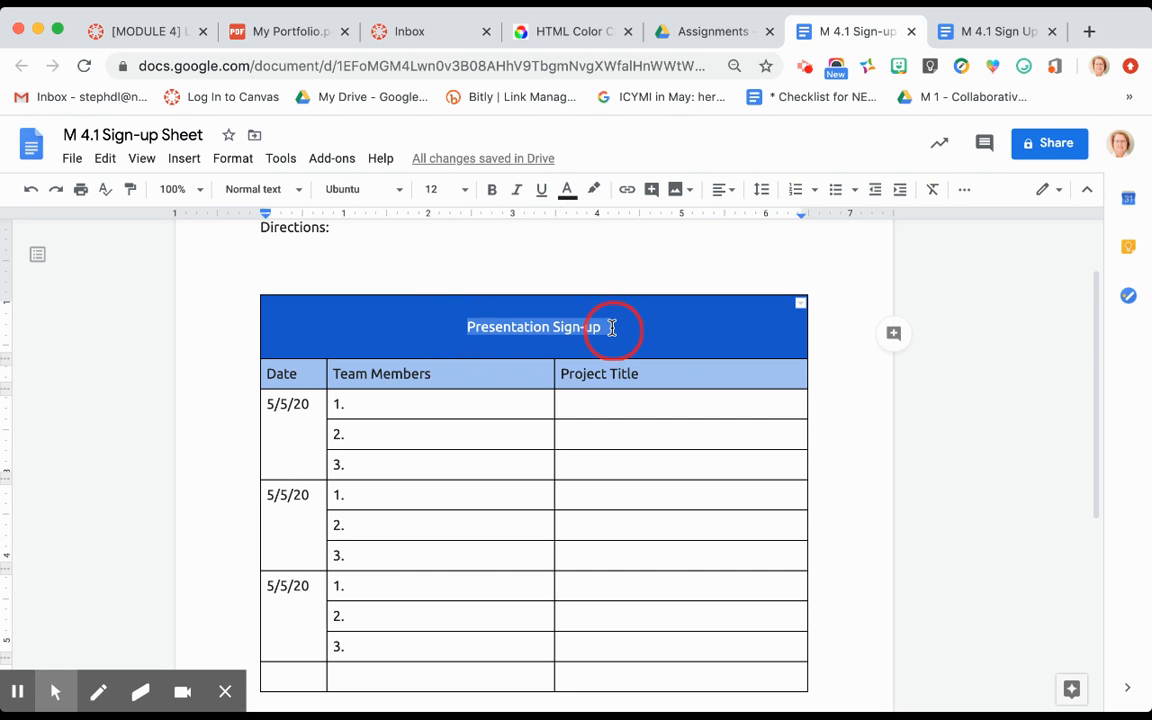
left_click(398, 191)
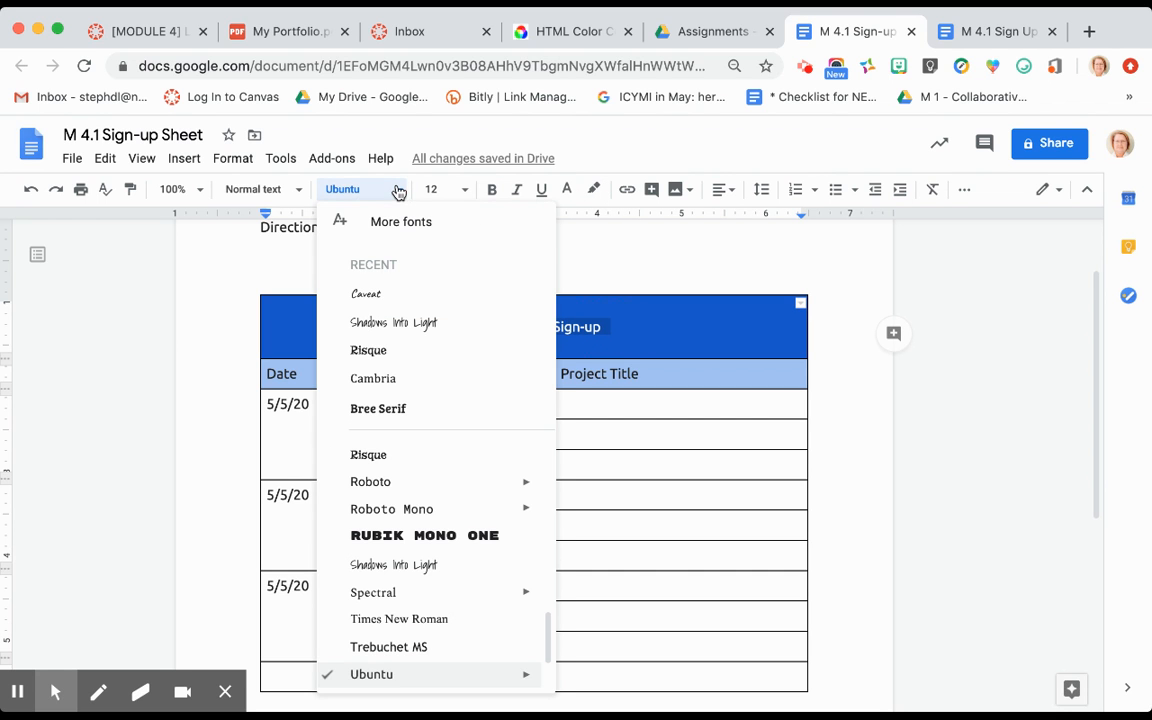
left_click(368, 295)
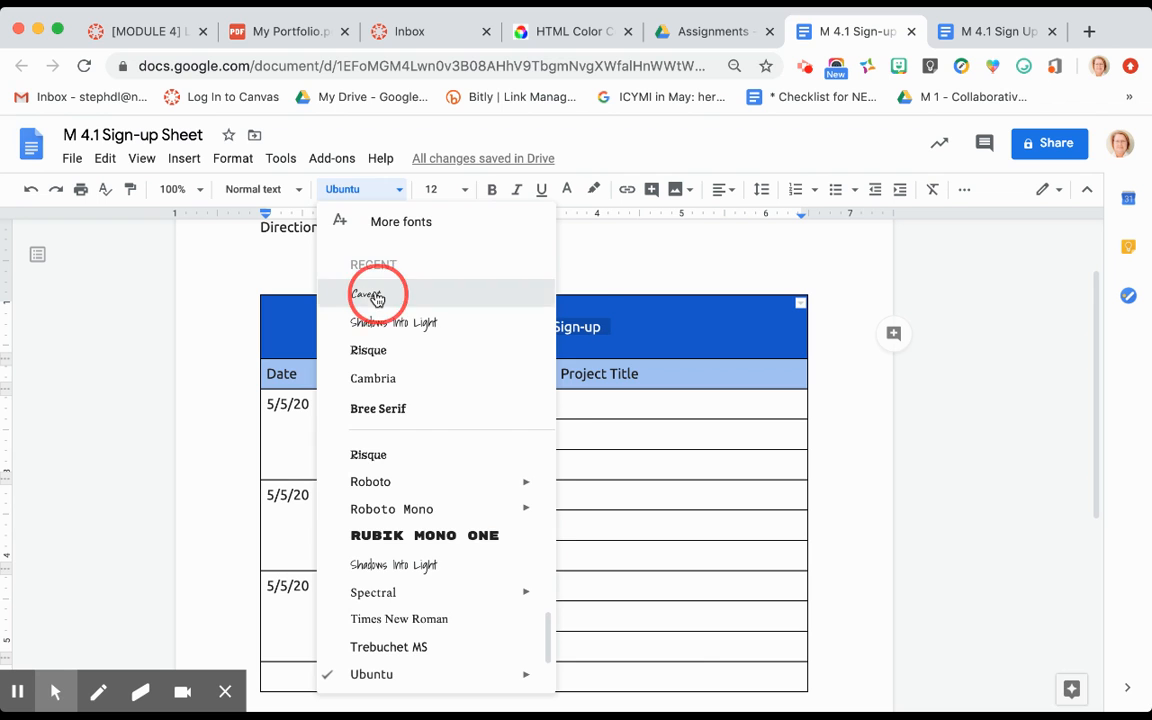
left_click(465, 197)
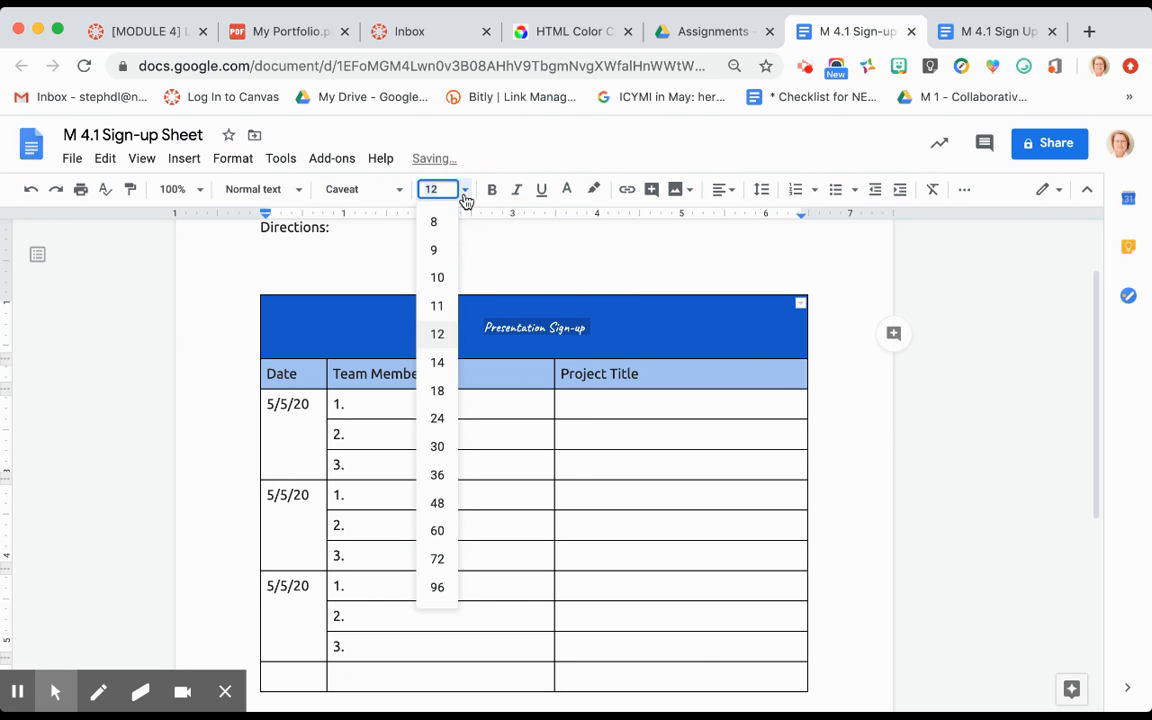
left_click(437, 421)
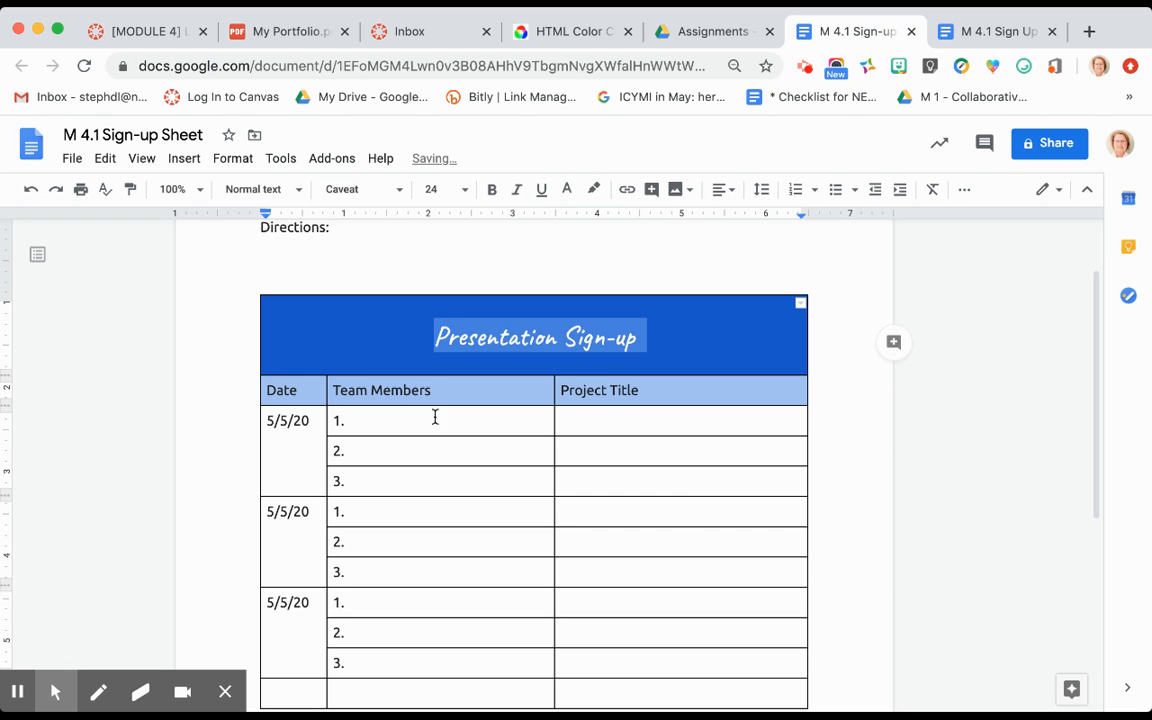
- Make the Date, Team Members and Project Title headings bold and set their font size to 14
left_click(428, 391)
left_click_drag(270, 392, 640, 398)
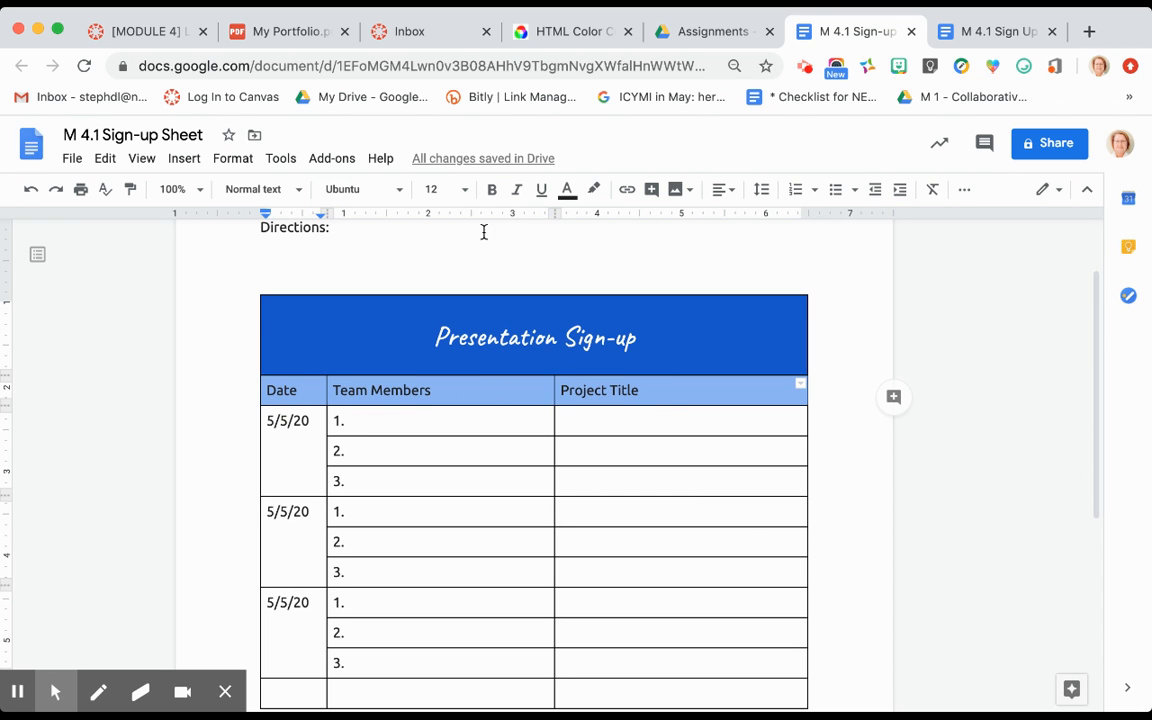
left_click(491, 189)
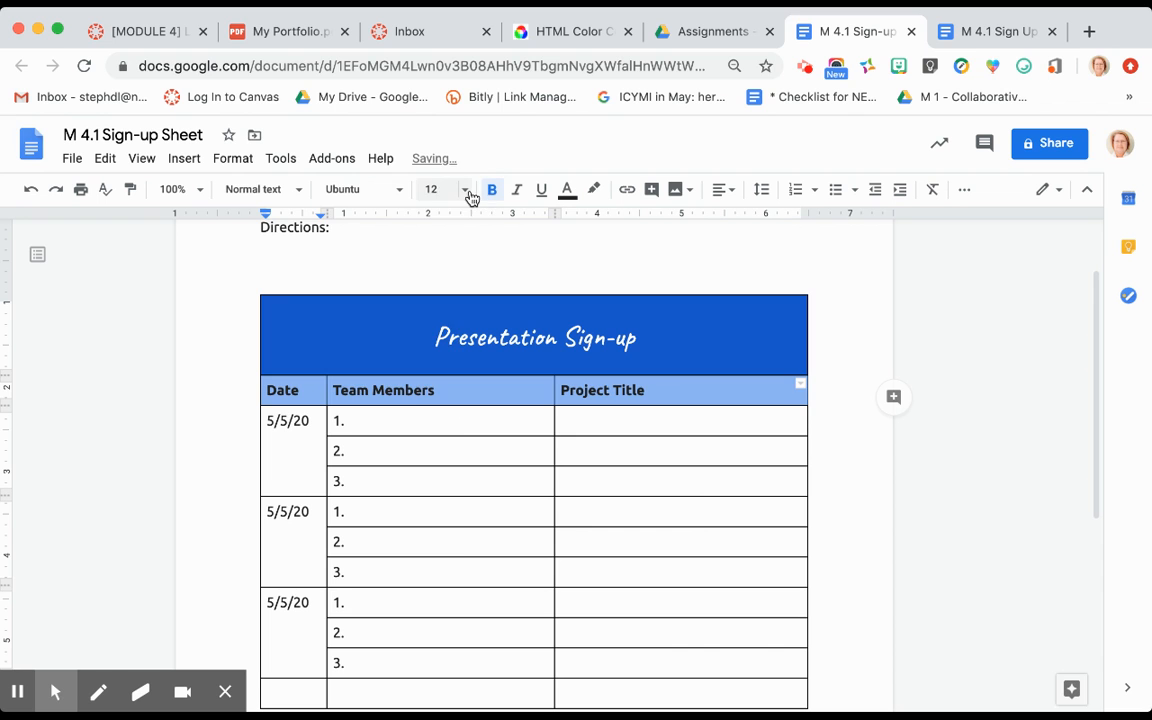
left_click(466, 191)
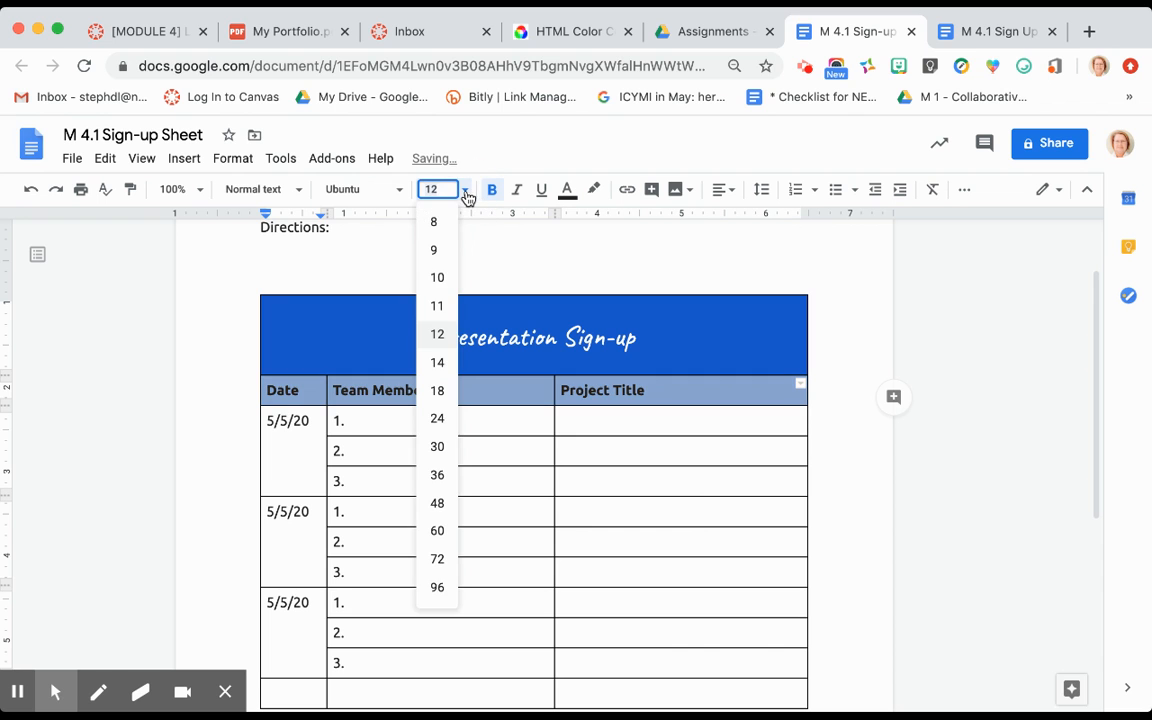
left_click(438, 362)
left_click(478, 392)
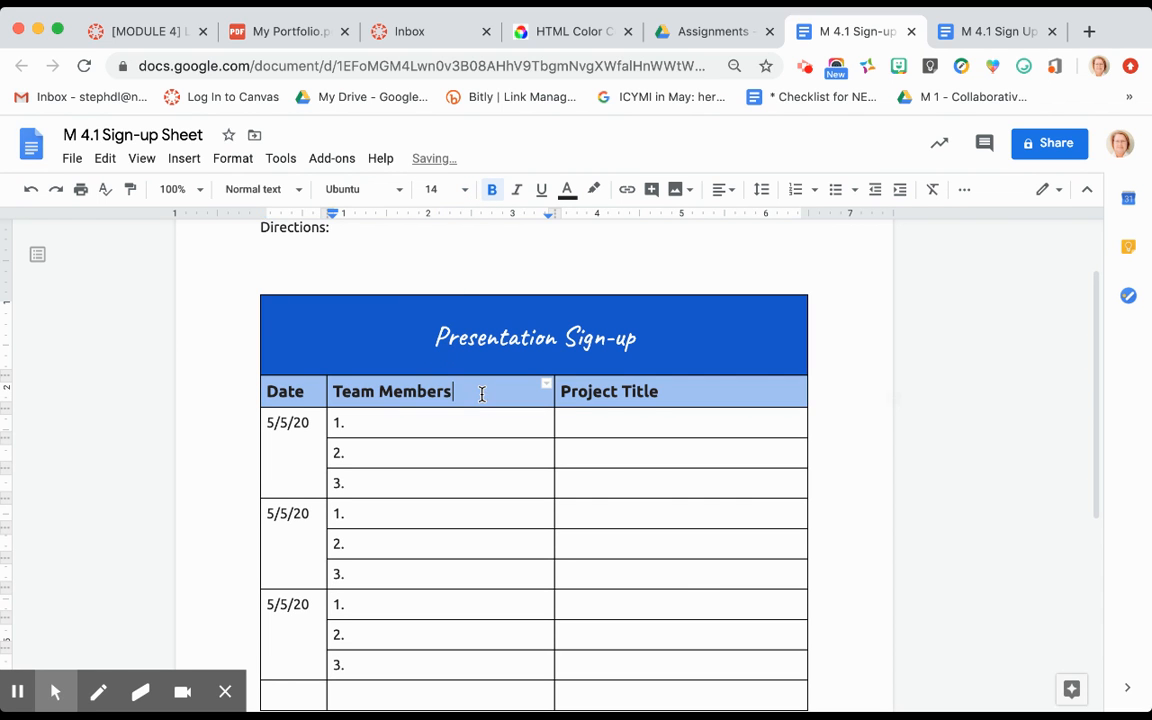
- Change the table's border color to gray in the table properties
scroll(487, 387, "down", 2)
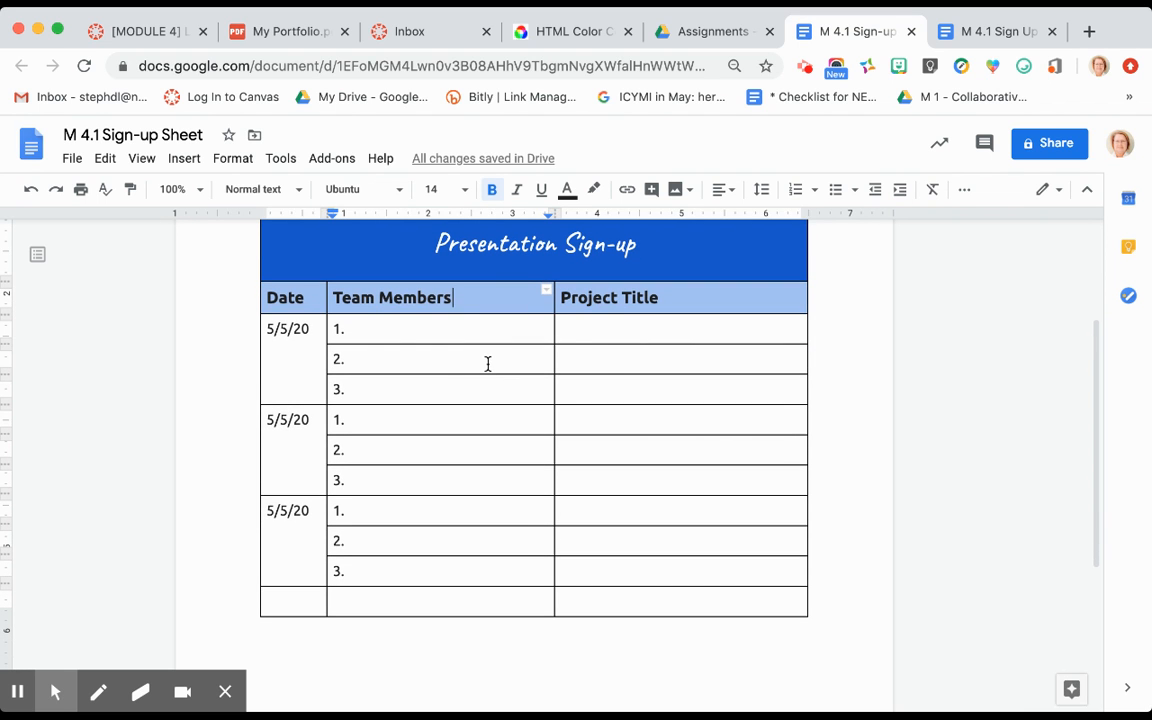
right_click(488, 367)
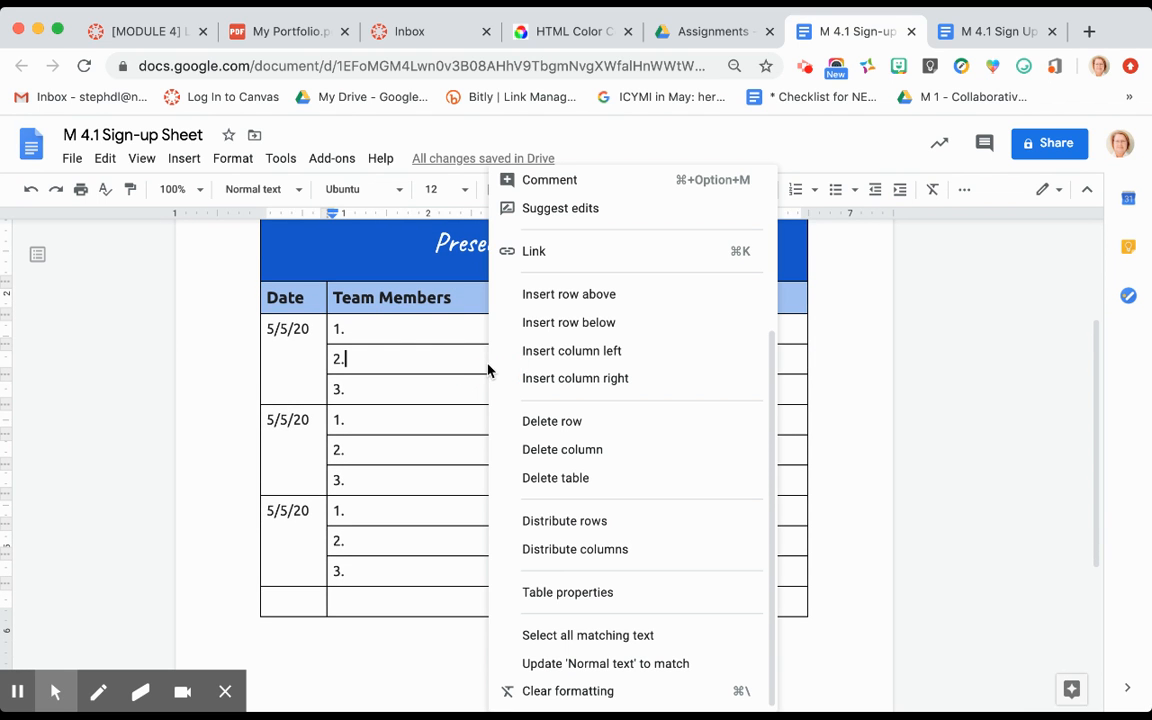
left_click(563, 593)
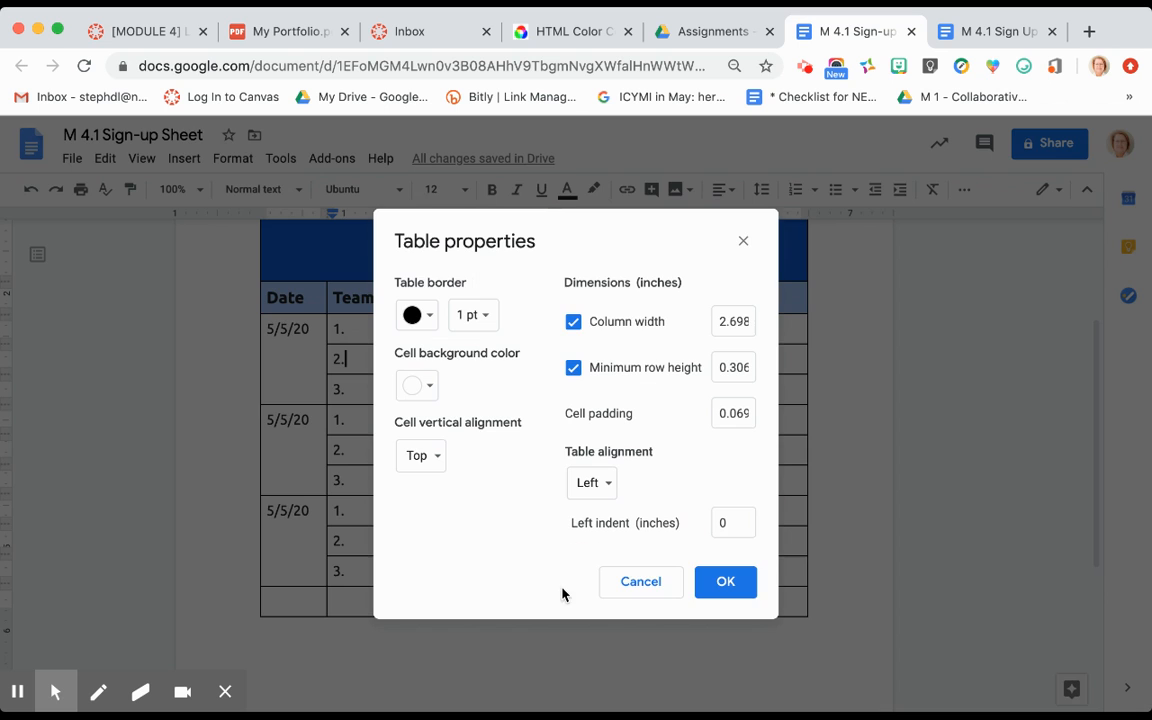
left_click(433, 319)
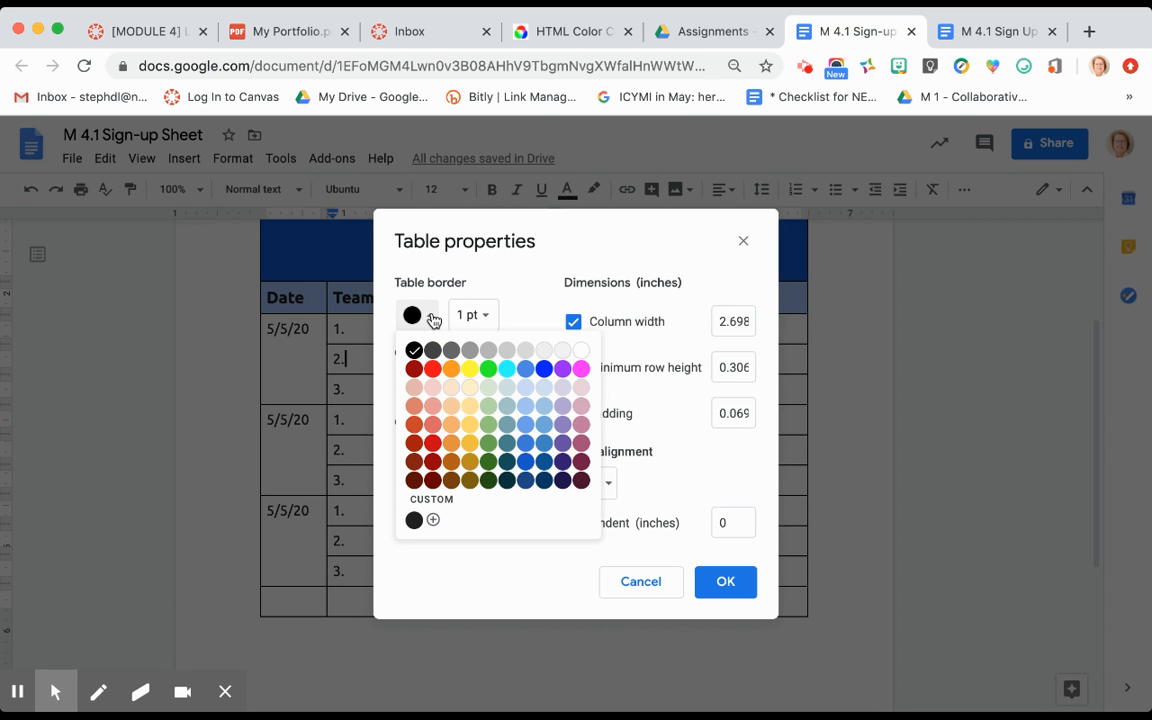
left_click(488, 349)
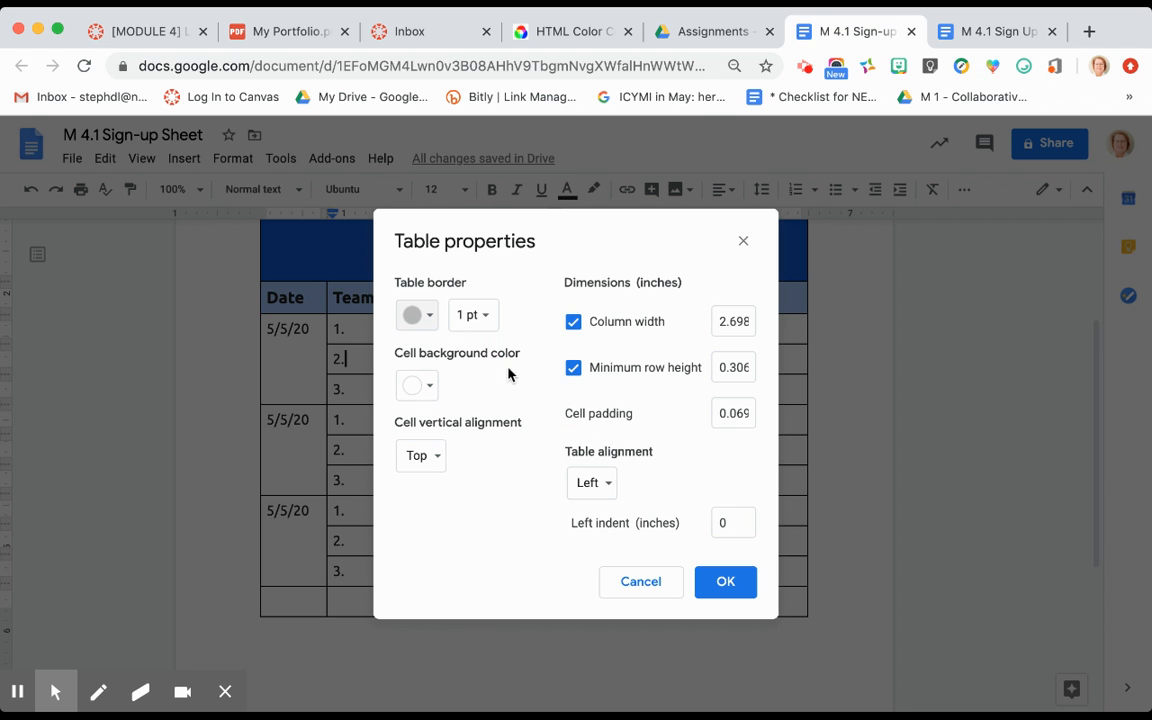
left_click(713, 583)
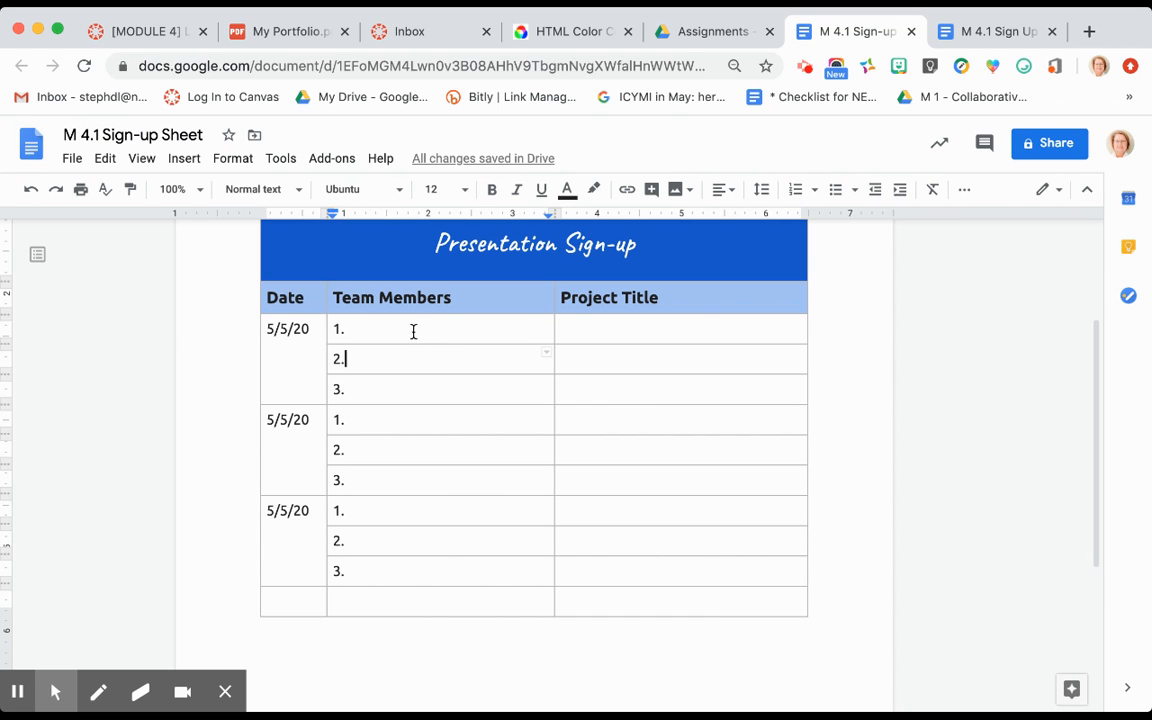
left_click(567, 335)
- Insert a new column to the right of the Project Title column
right_click(714, 297)
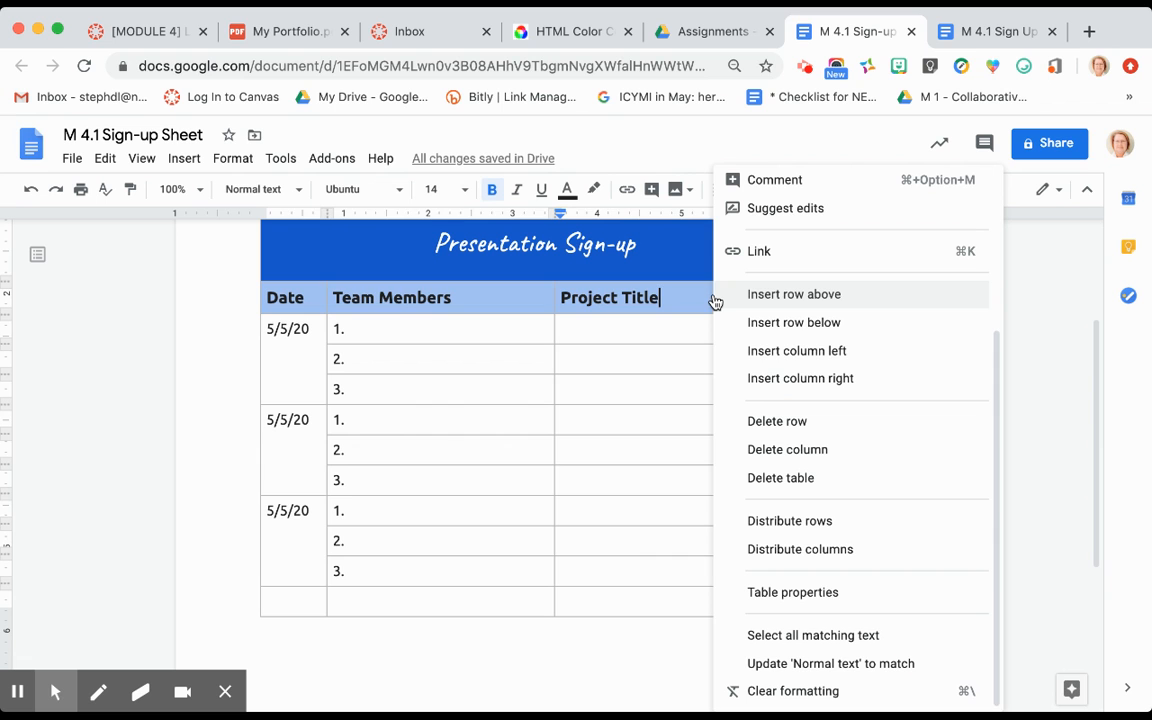
left_click(778, 376)
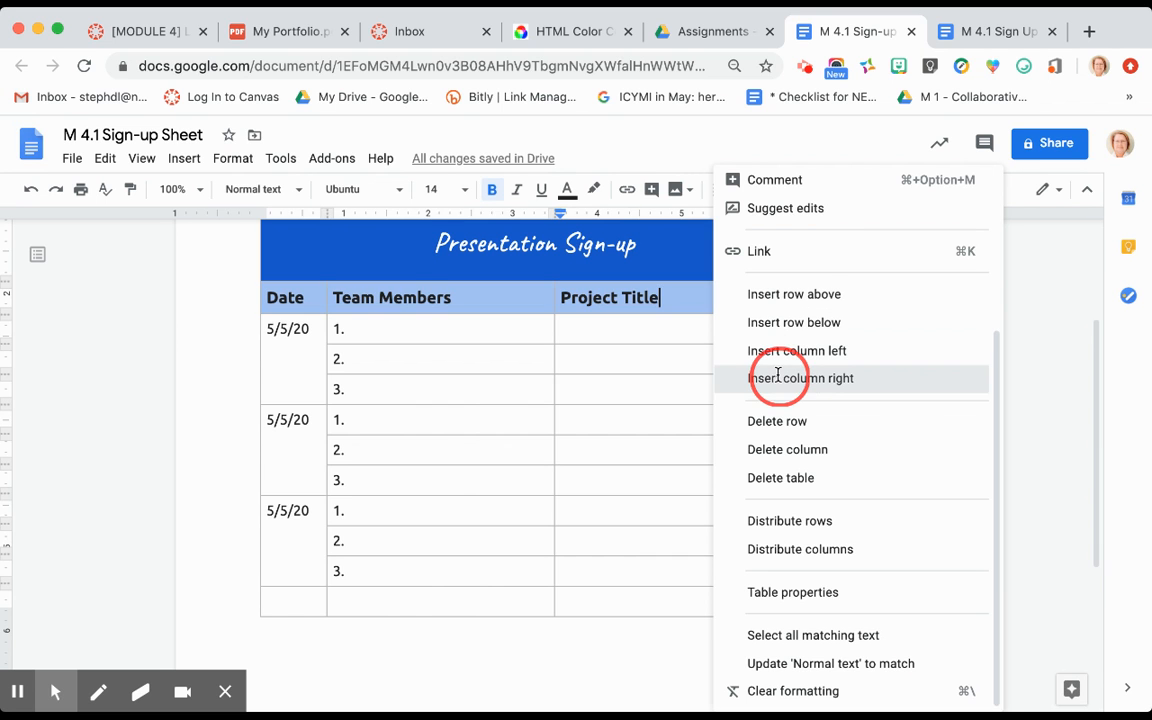
left_click(700, 370)
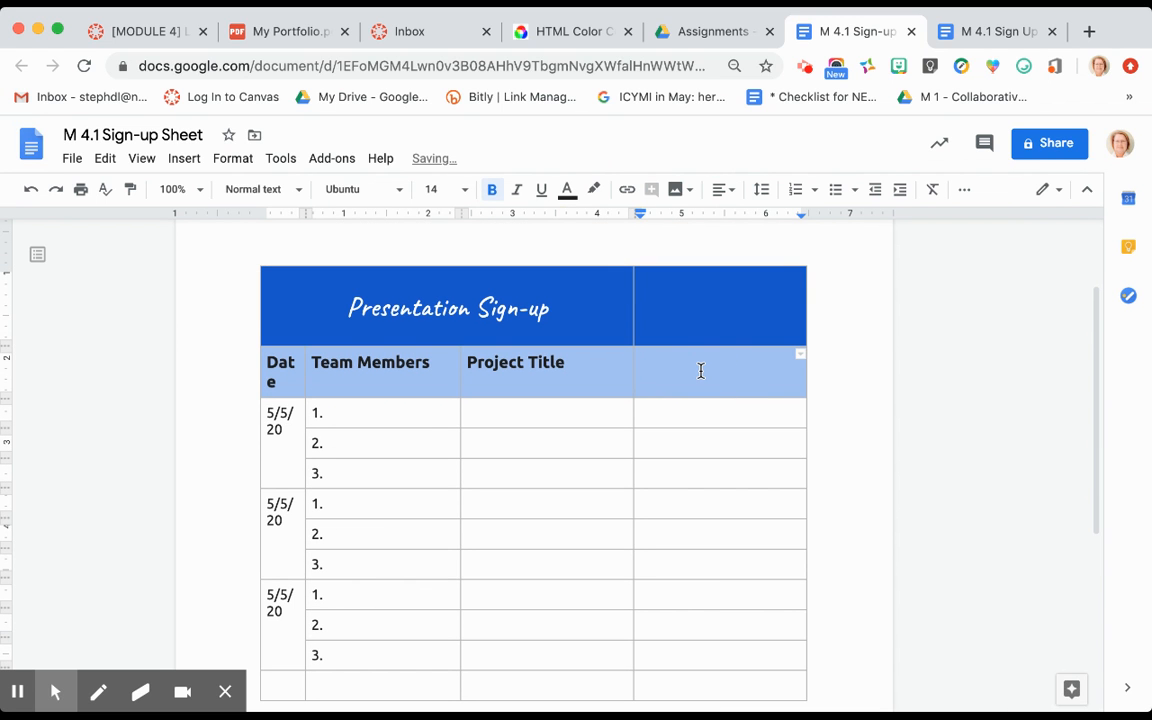
- Enter "Type of Presentation" as the new column's heading and merge the title row's cells across the full table width
type("Type of Presentation")
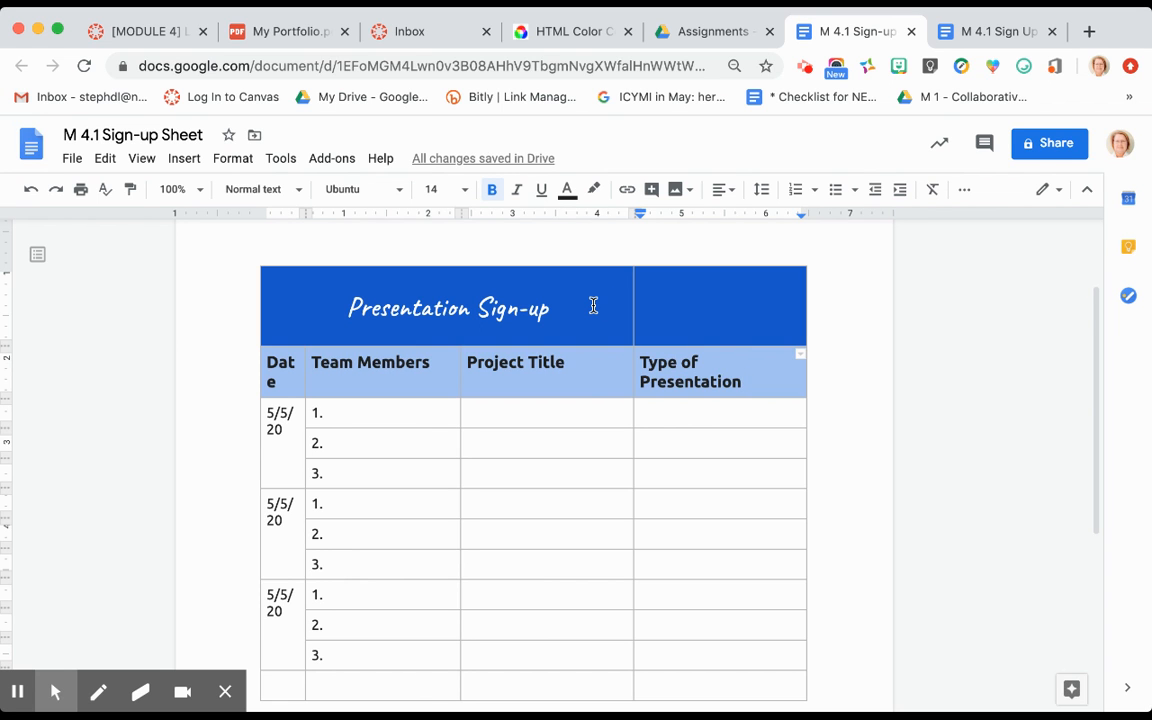
left_click_drag(593, 305, 660, 302)
right_click(660, 302)
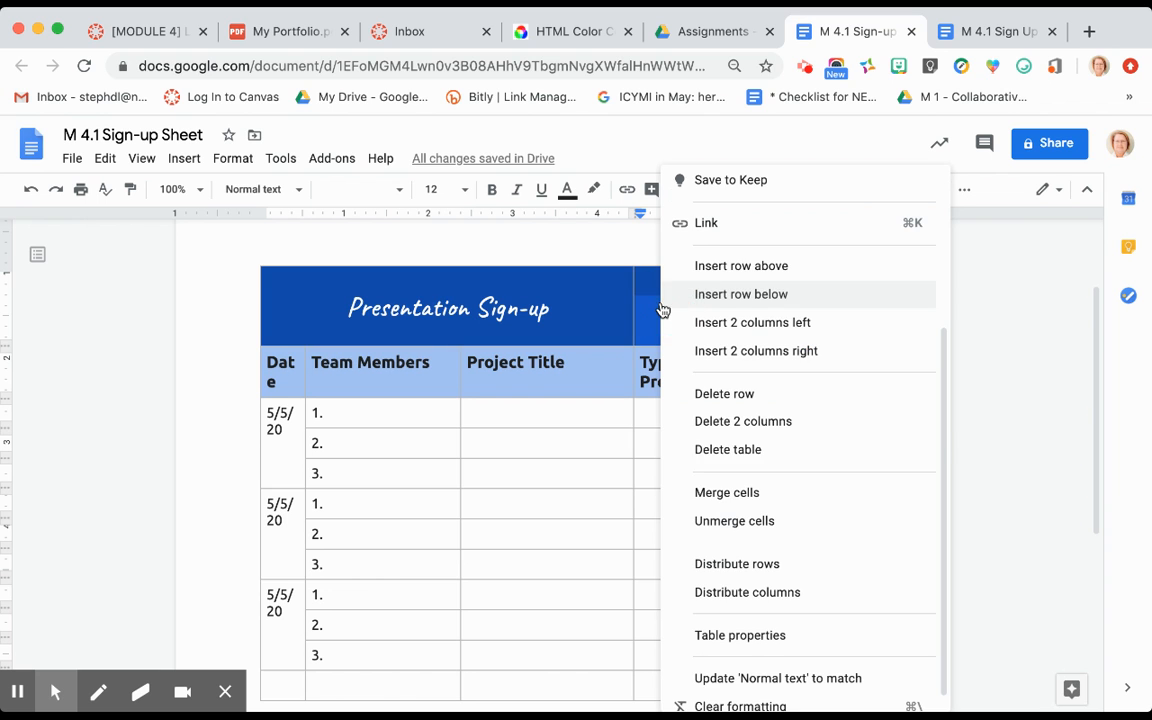
left_click(705, 489)
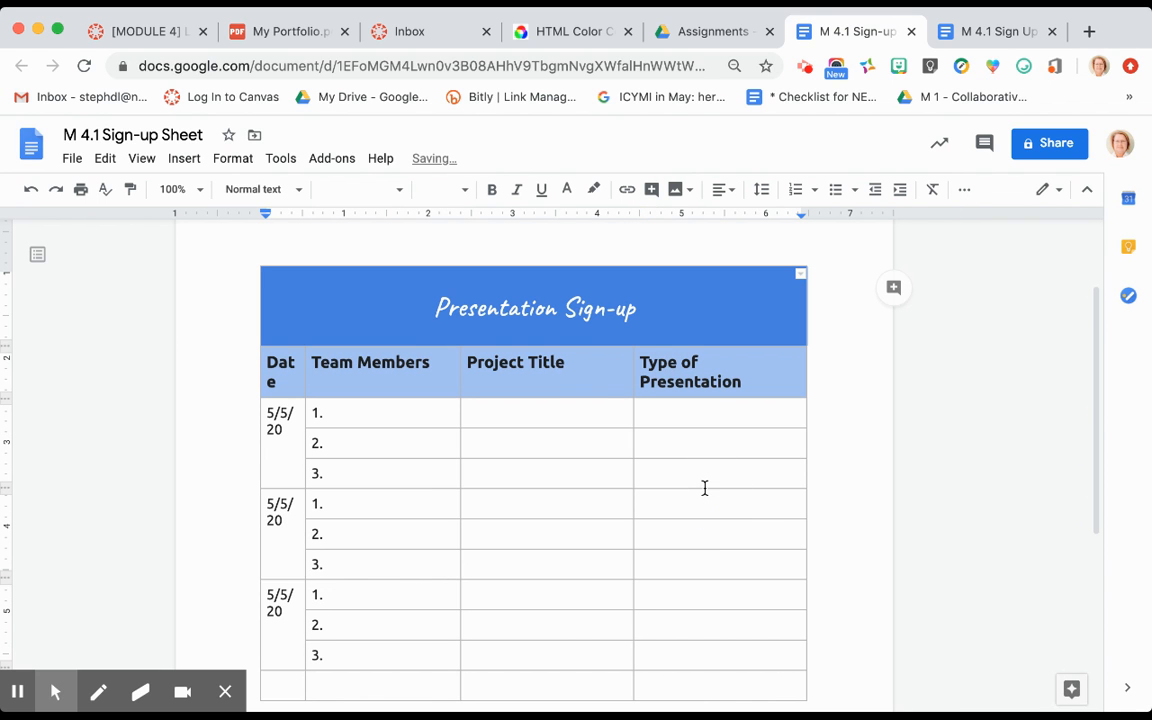
left_click(617, 439)
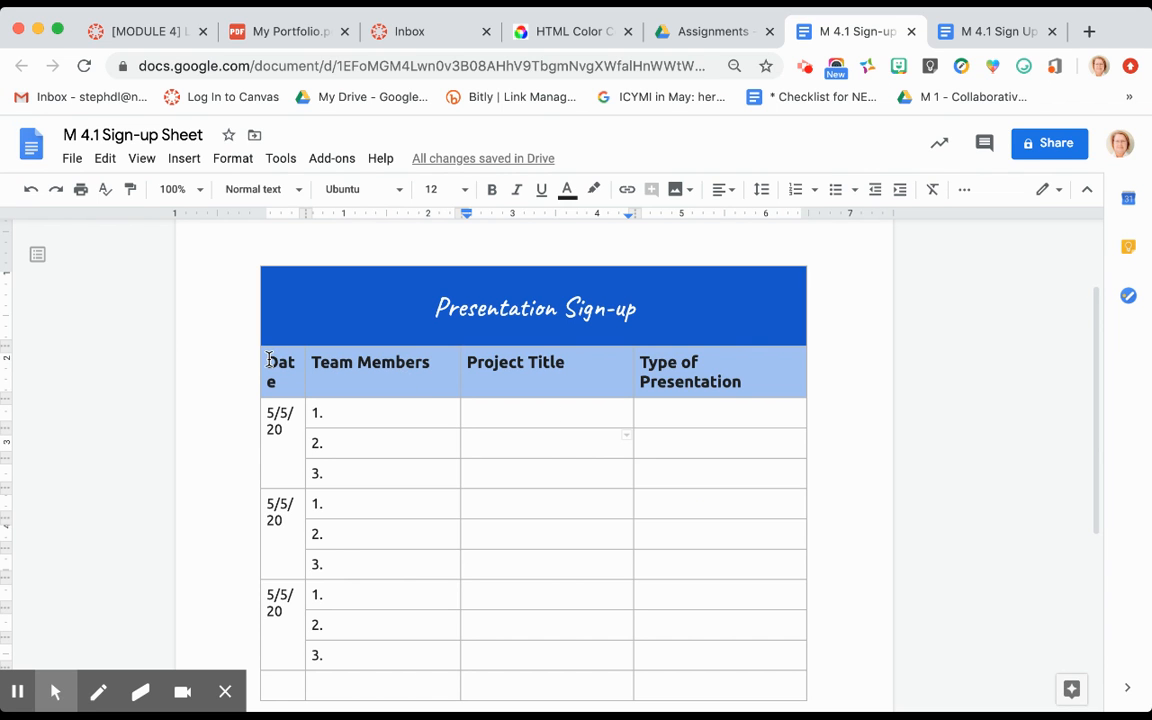
- Widen the Date column so that its heading and the dates each fit on one line
left_click_drag(301, 368, 314, 367)
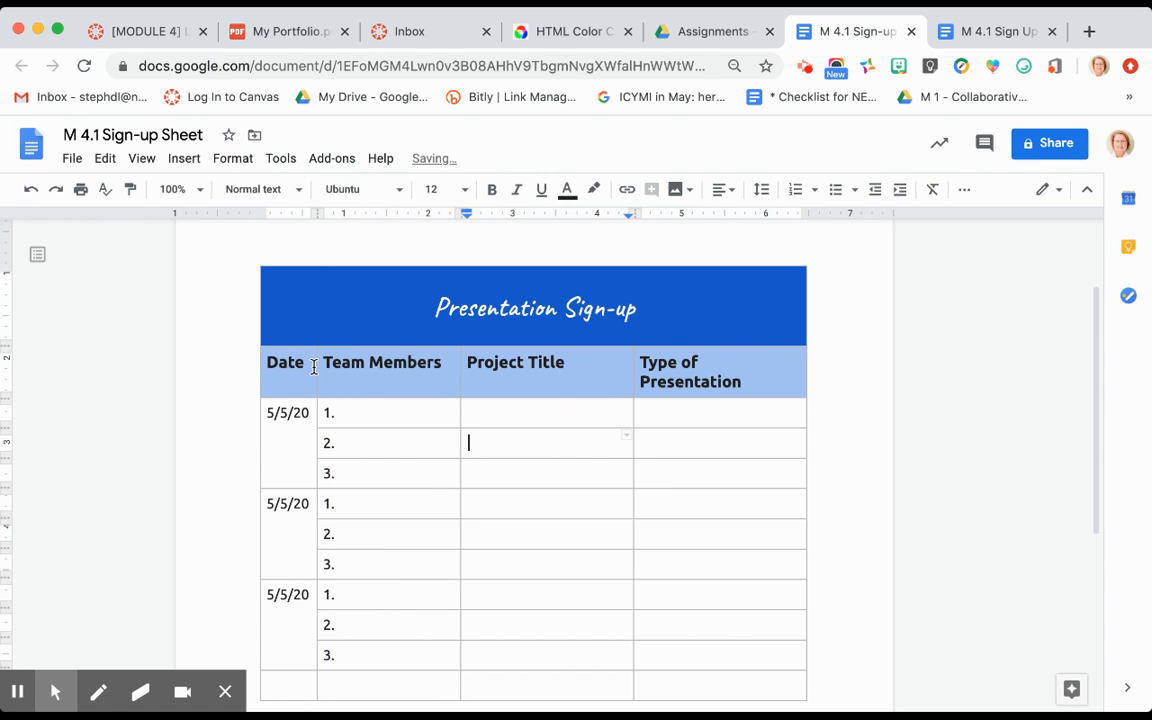
scroll(618, 457, "down", 3)
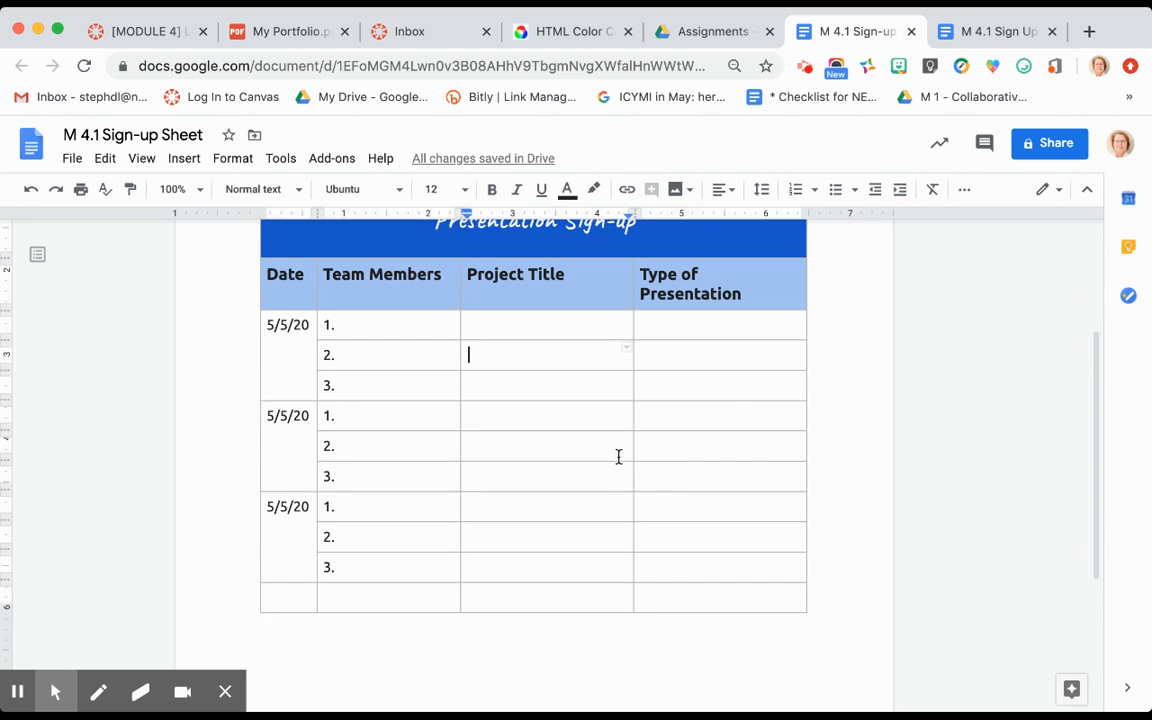
scroll(617, 455, "up", 1)
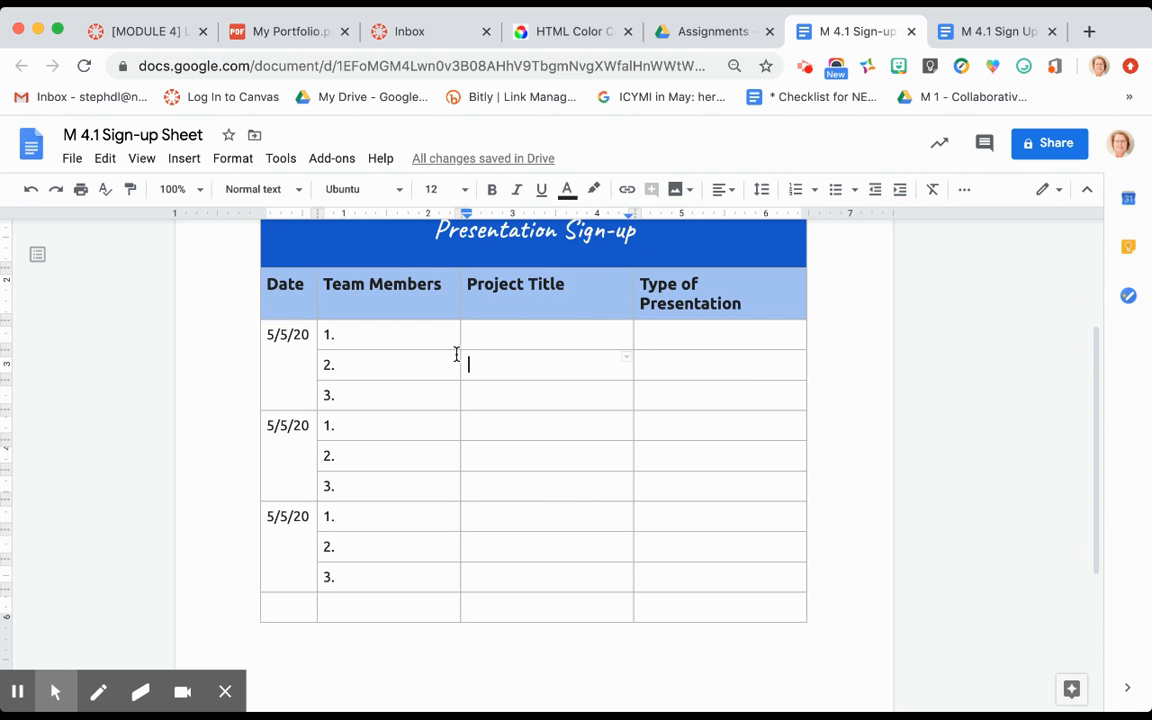
- Choose landscape orientation for the document in the page setup
left_click(72, 158)
mouse_move(113, 414)
scroll(115, 418, "down", 1)
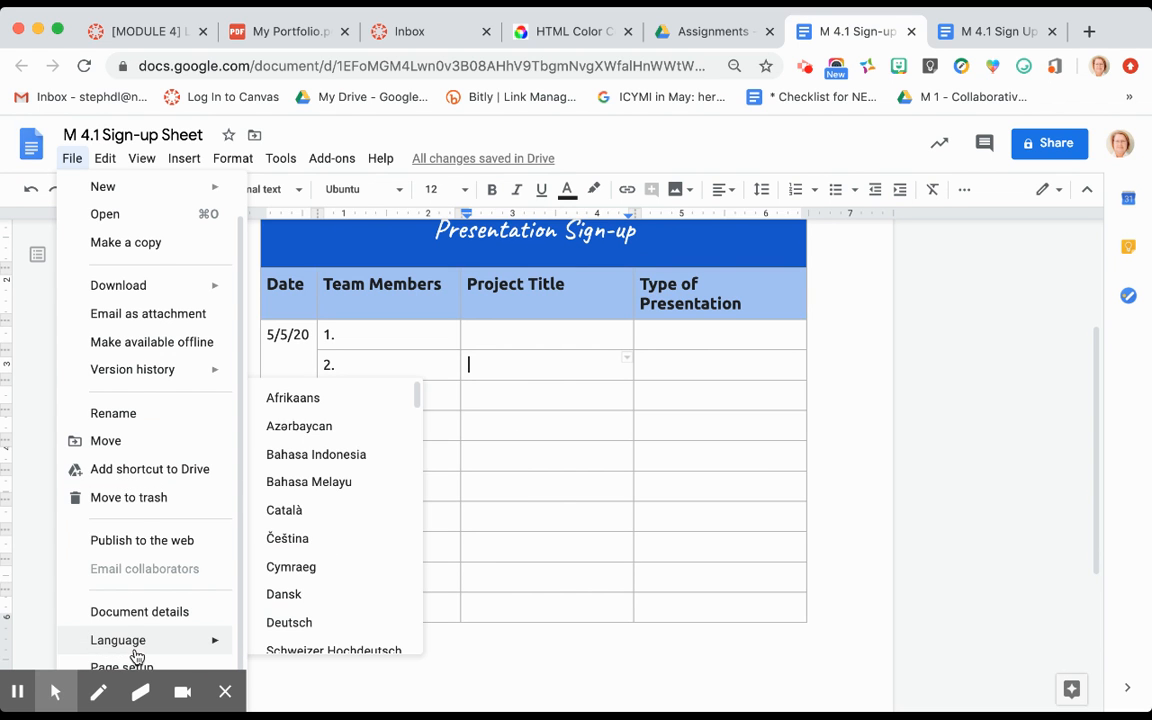
left_click(137, 667)
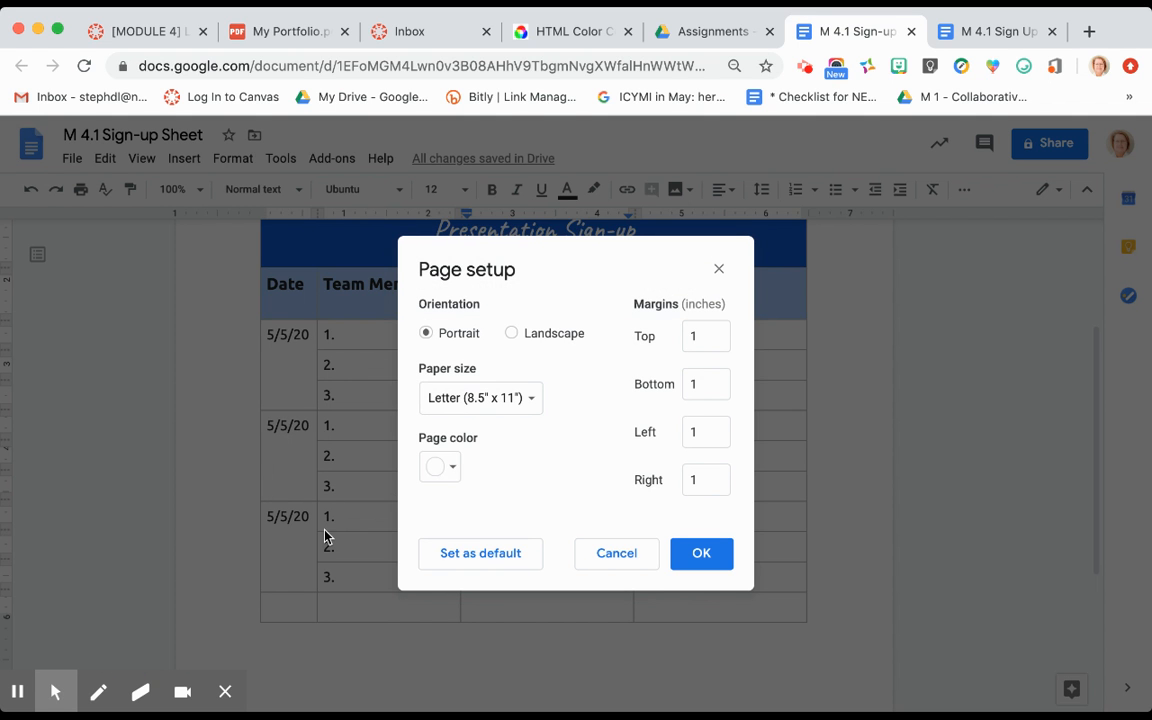
left_click(512, 333)
- Set the top and bottom margins to .75 inches and the left and right margins to .5 inches
left_click(701, 335)
left_click_drag(701, 335, 690, 335)
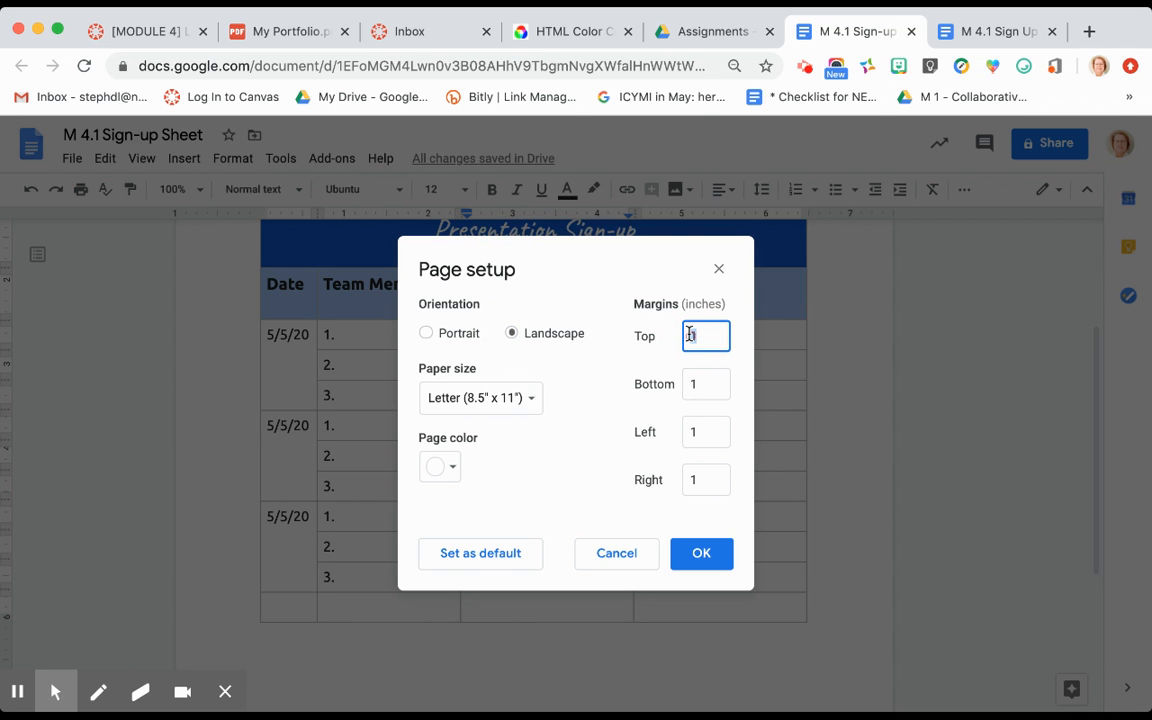
type(".75")
key("Tab")
type(".75")
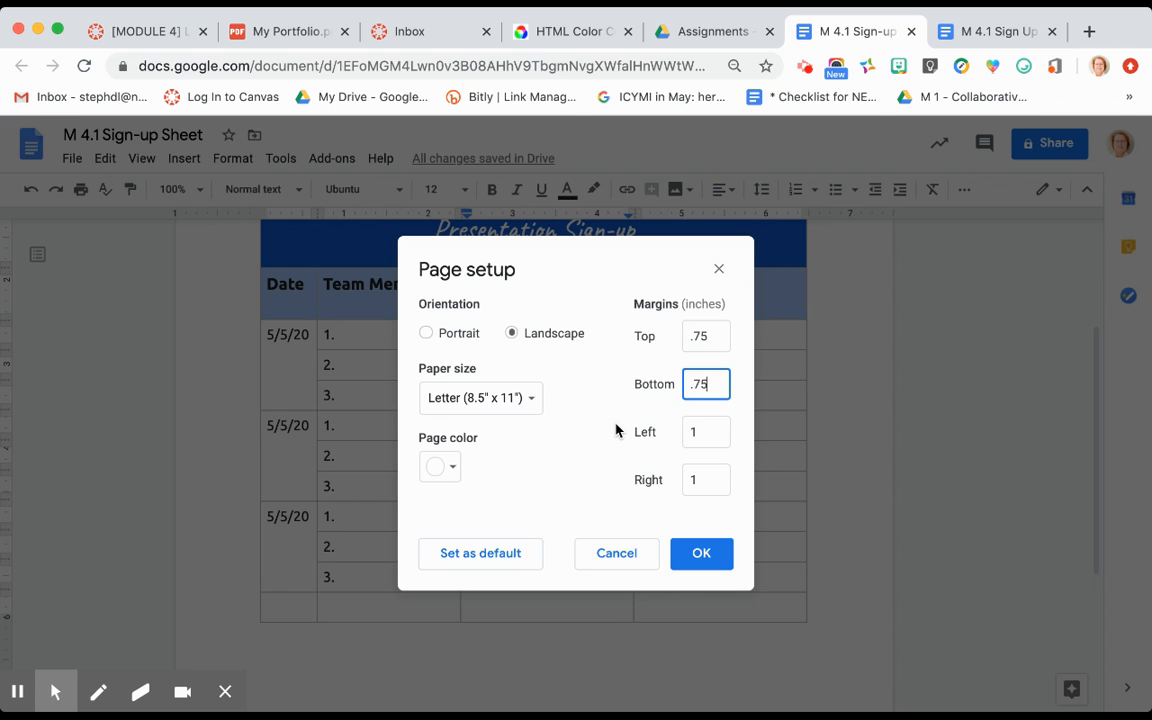
key("Tab")
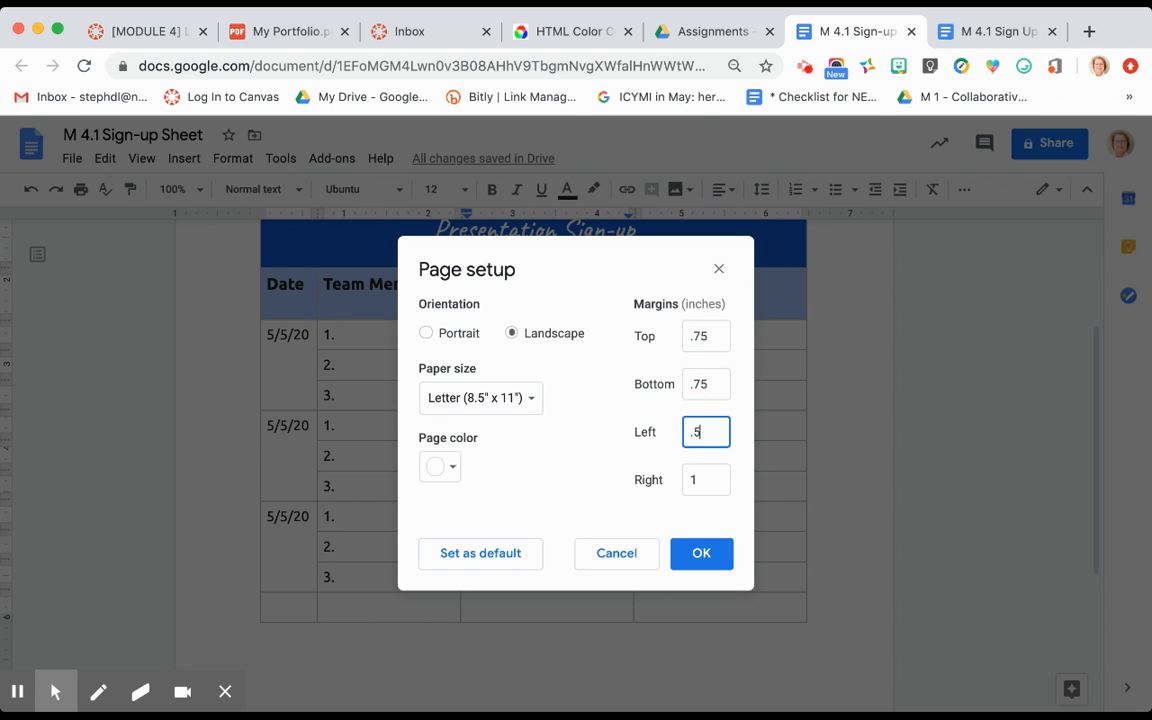
key("Tab")
type(".5")
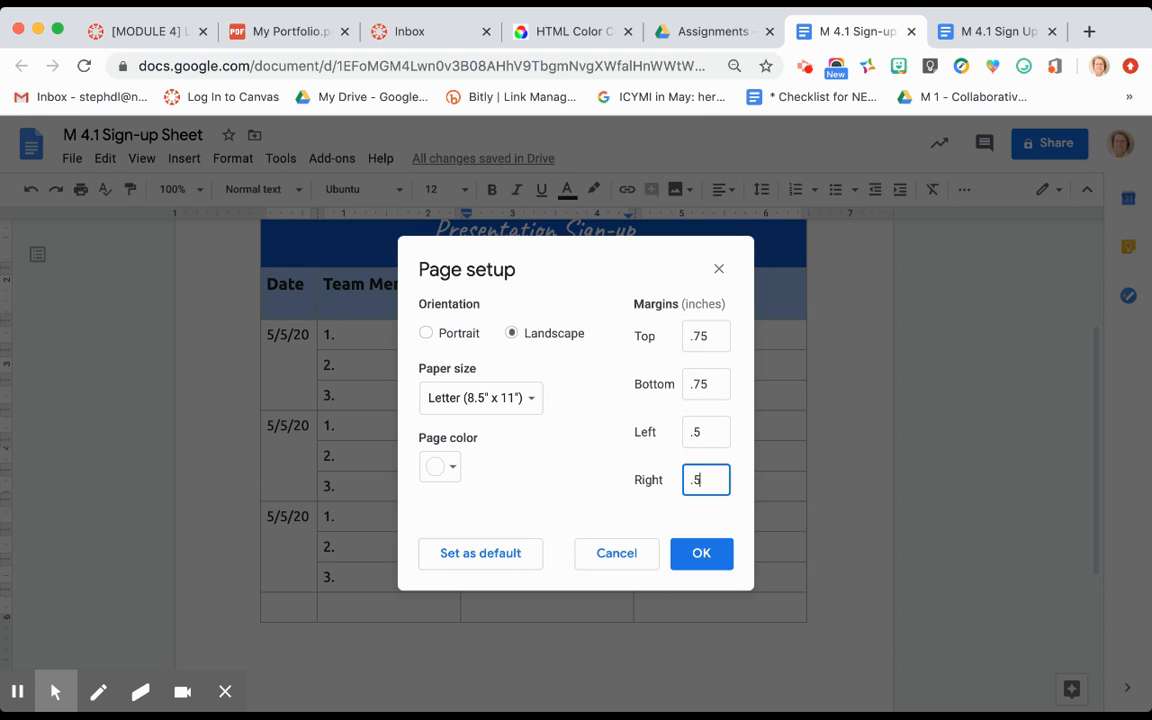
left_click(716, 553)
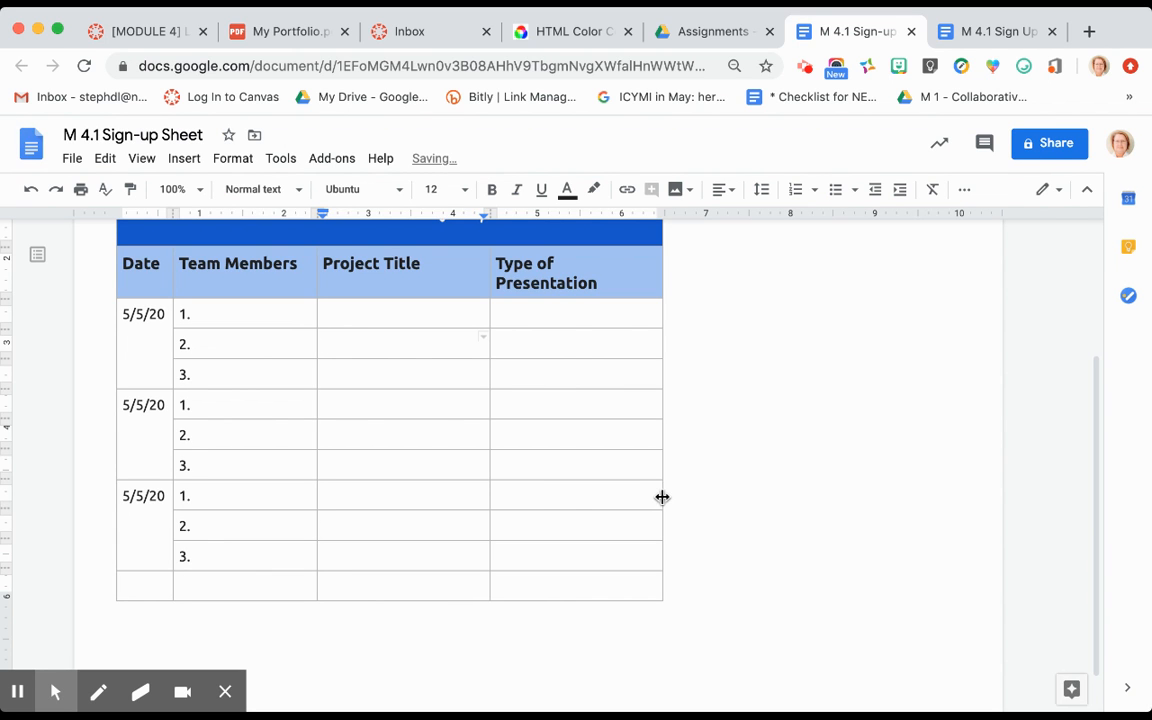
- Stretch the table to the right page margin and widen the Team Members and Project Title columns
left_click_drag(662, 497, 953, 451)
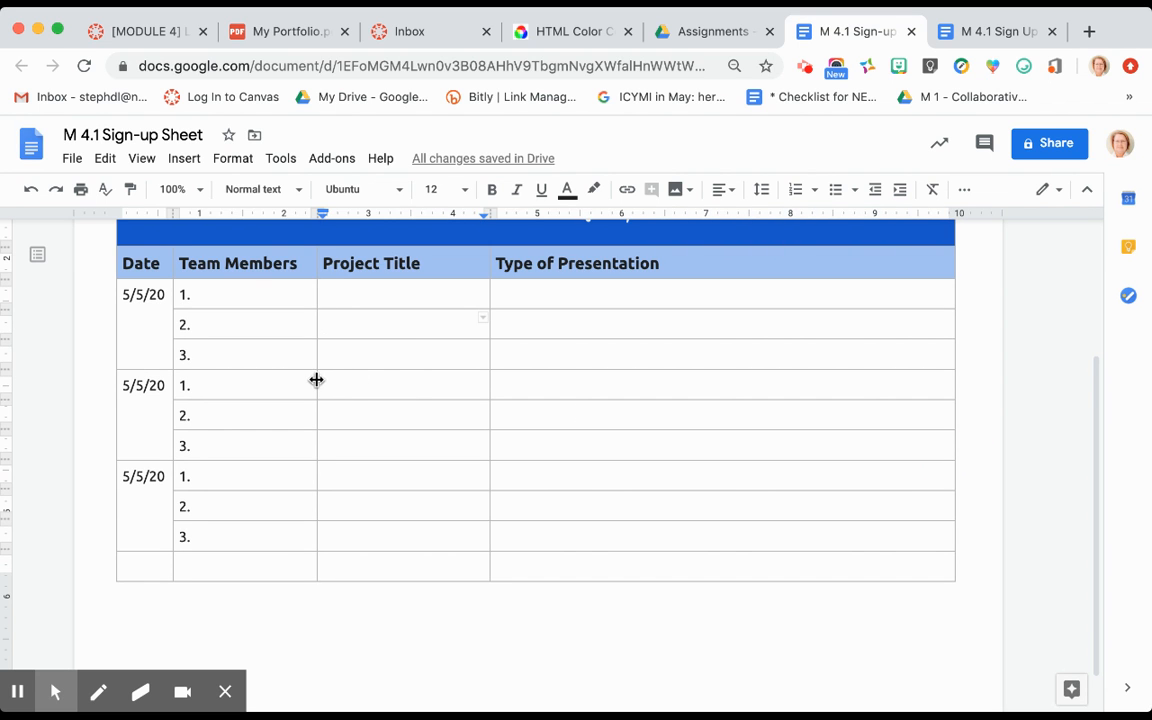
left_click_drag(316, 379, 390, 378)
scroll(474, 359, "up", 2)
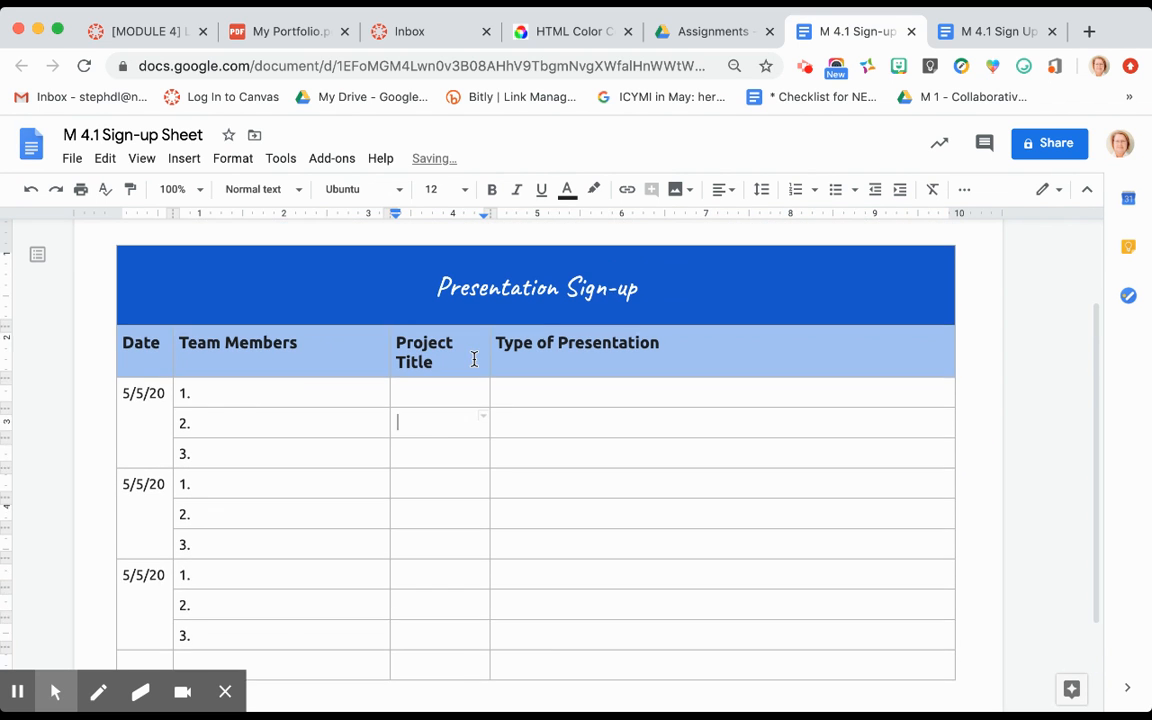
left_click_drag(491, 458, 722, 456)
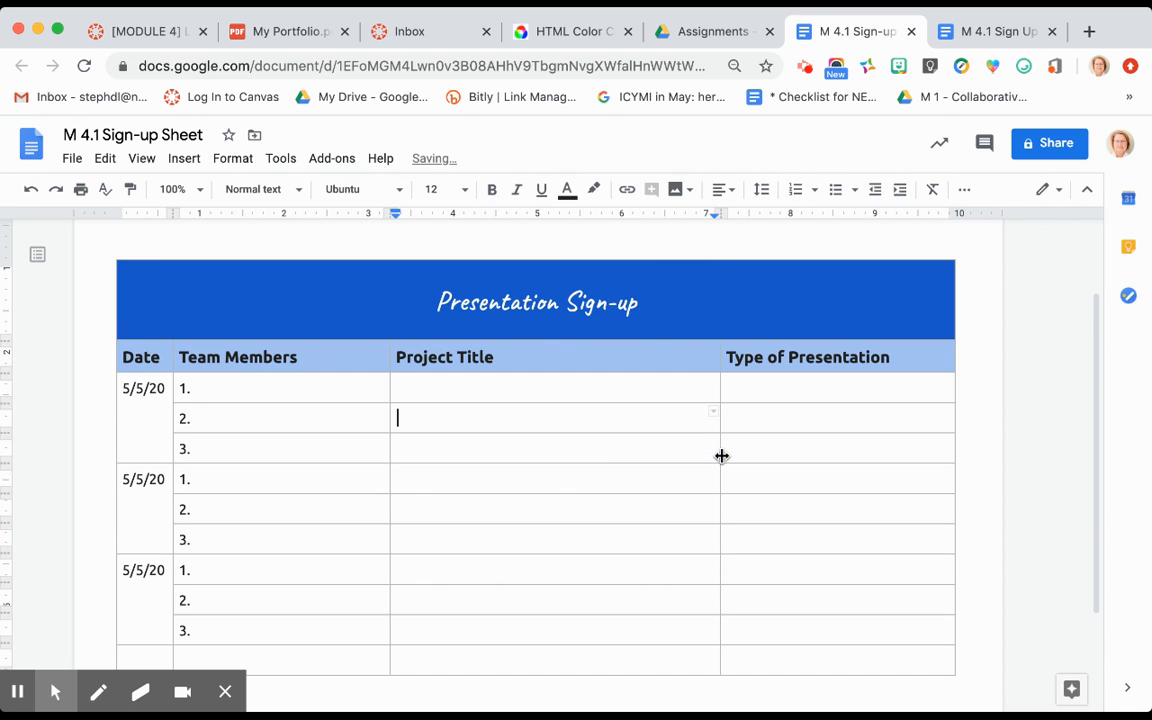
left_click_drag(389, 465, 407, 467)
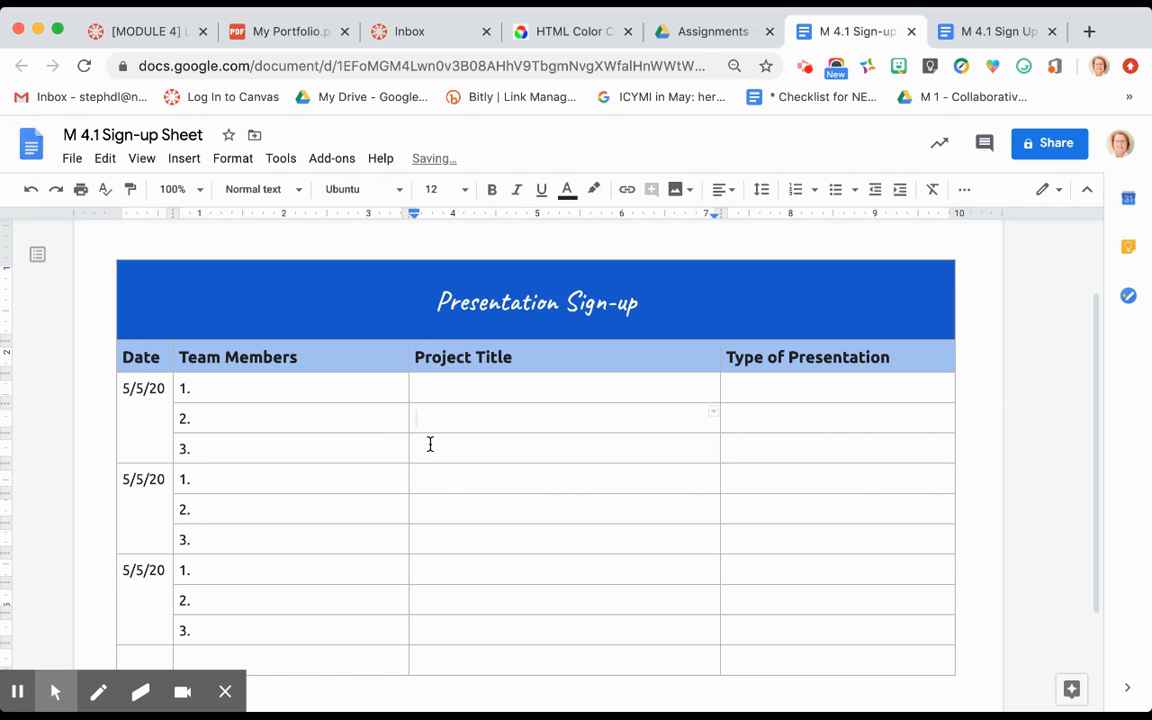
left_click(431, 449)
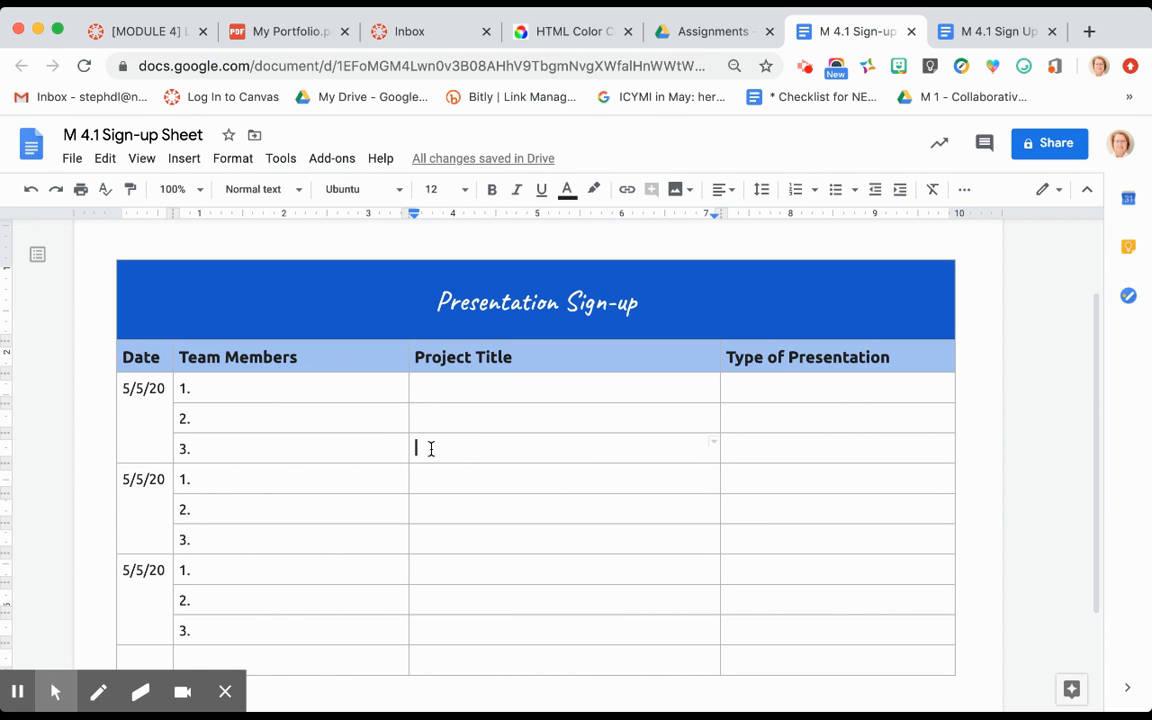
left_click(184, 158)
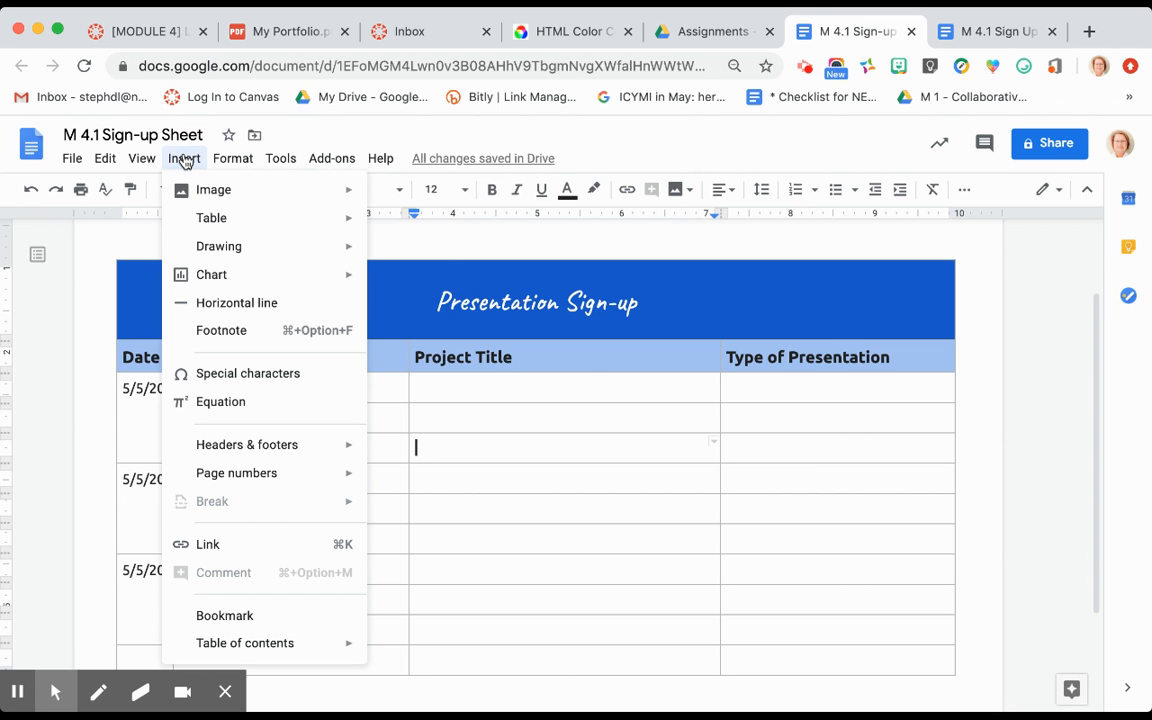
mouse_move(249, 218)
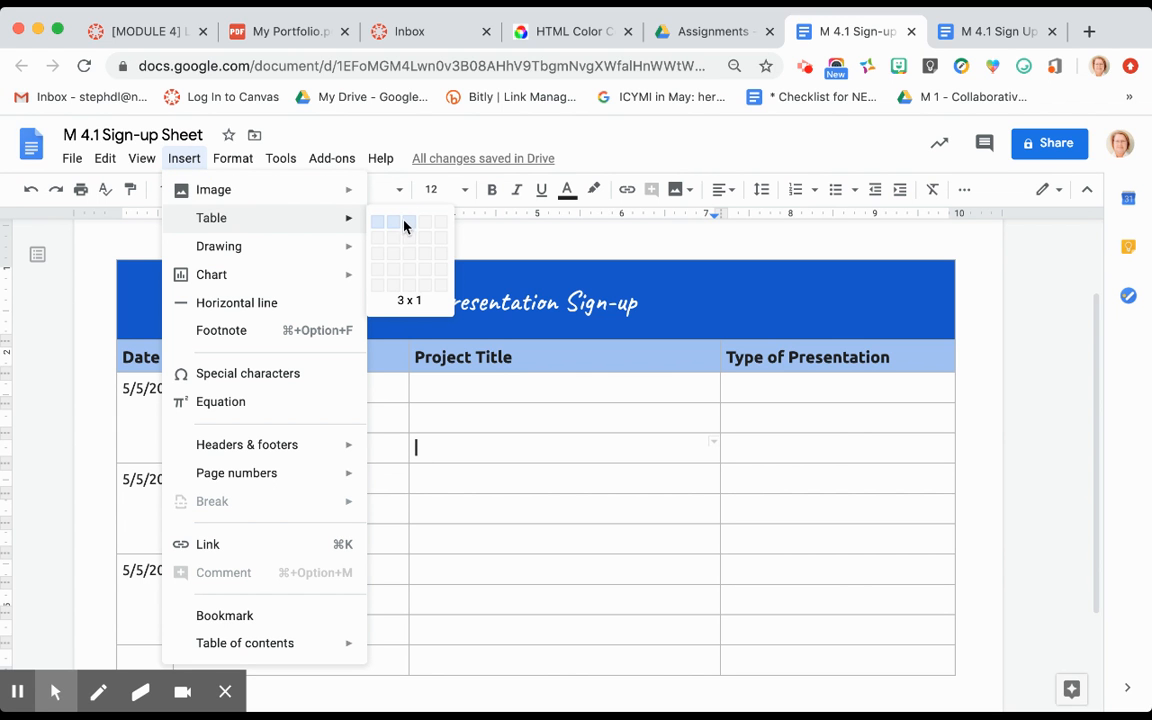
left_click(411, 130)
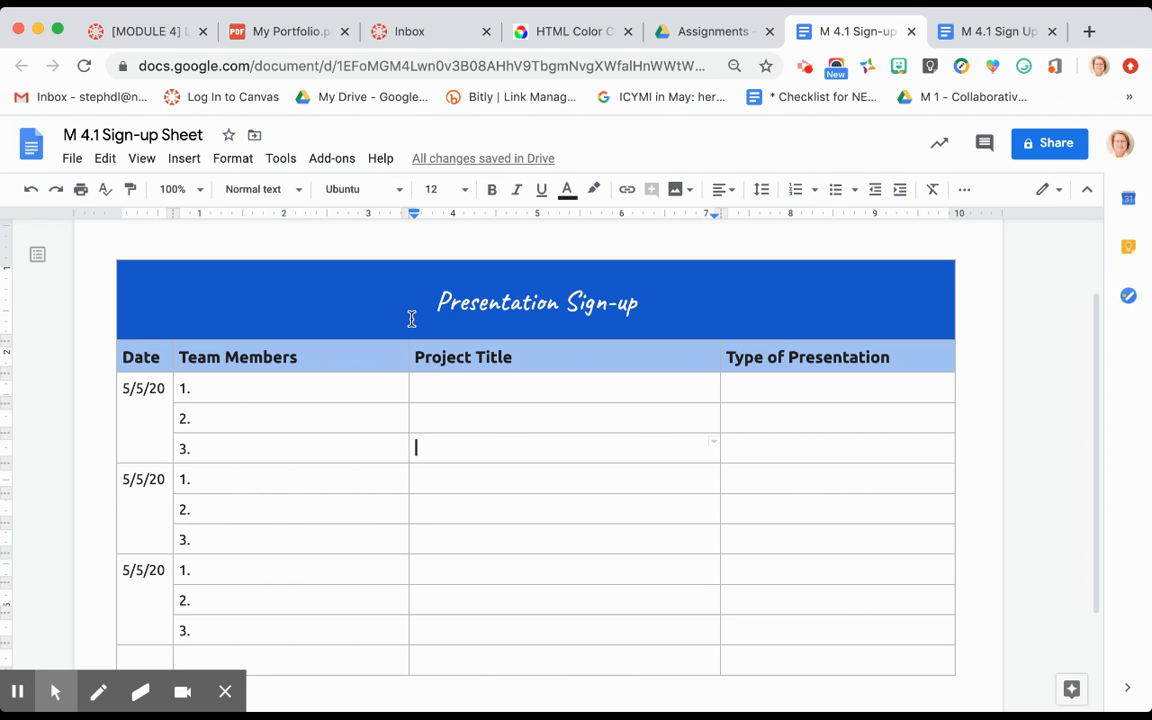
- Insert two blank lines above the first 5/5/20 date to move it down within its cell
left_click(137, 440)
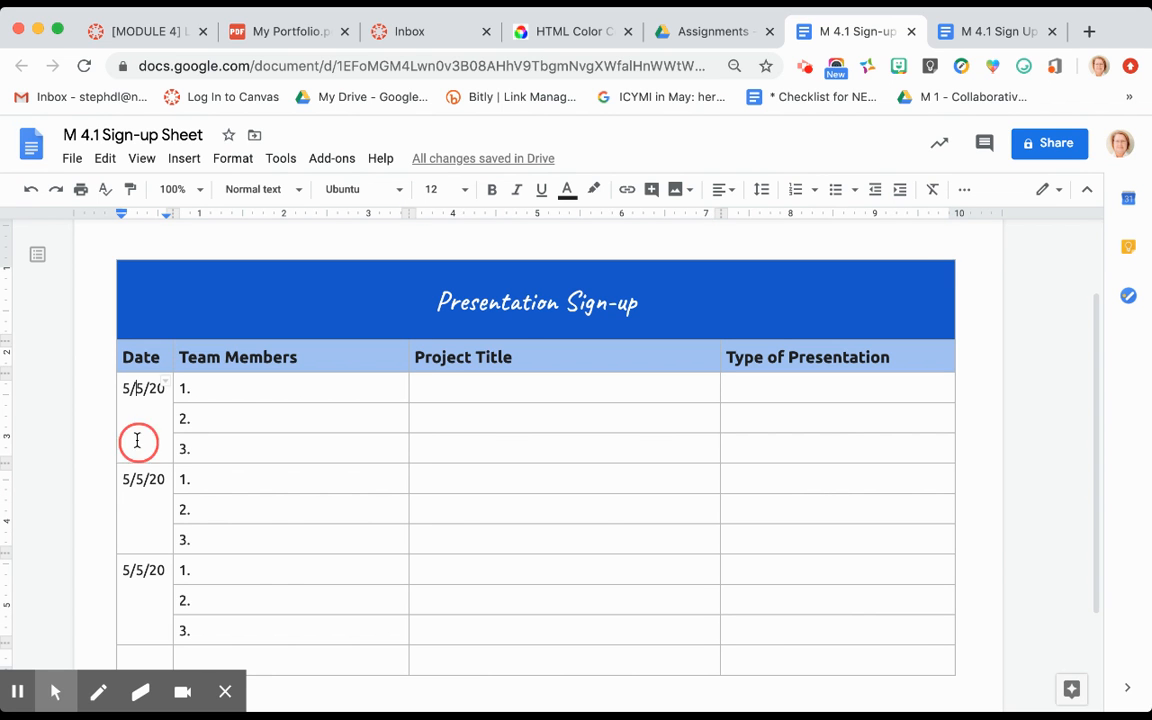
left_click(120, 388)
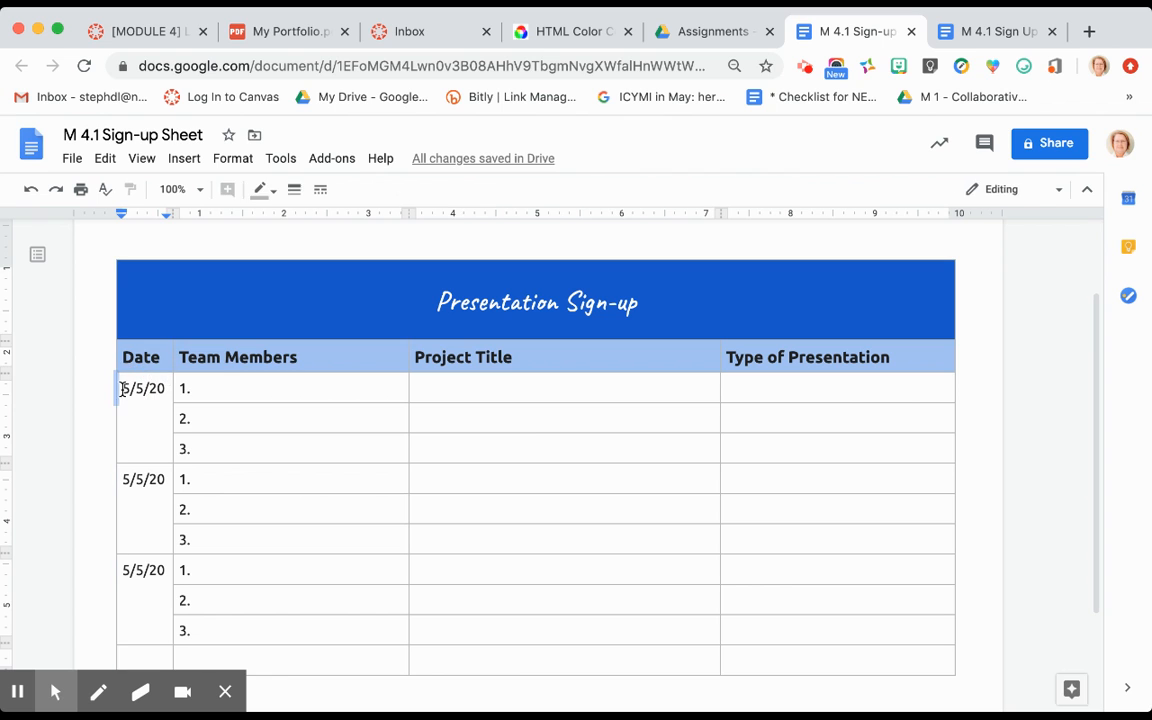
left_click(122, 390)
key("Return")
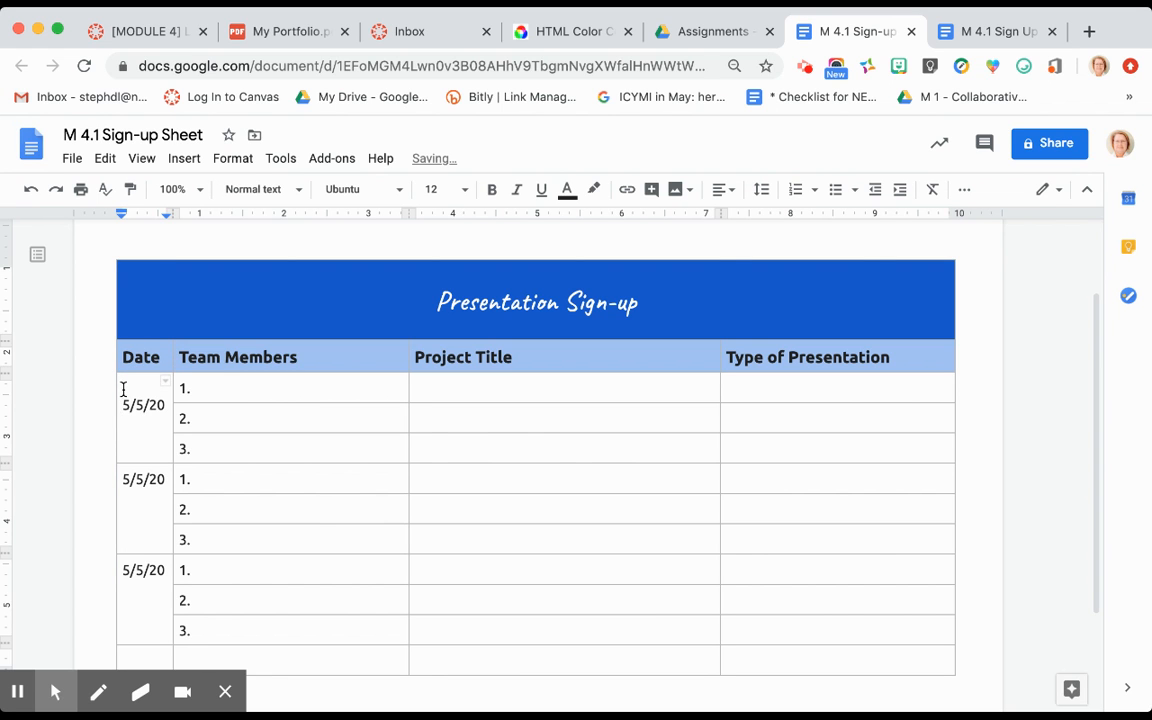
key("Return")
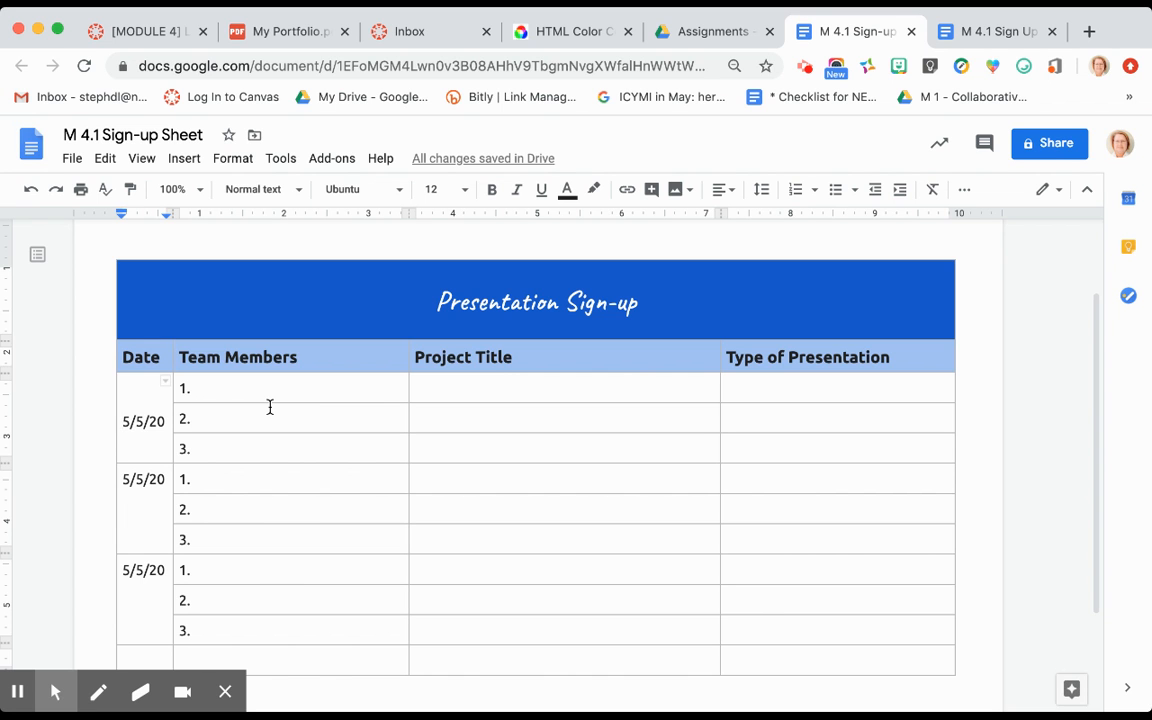
right_click(315, 318)
left_click(403, 636)
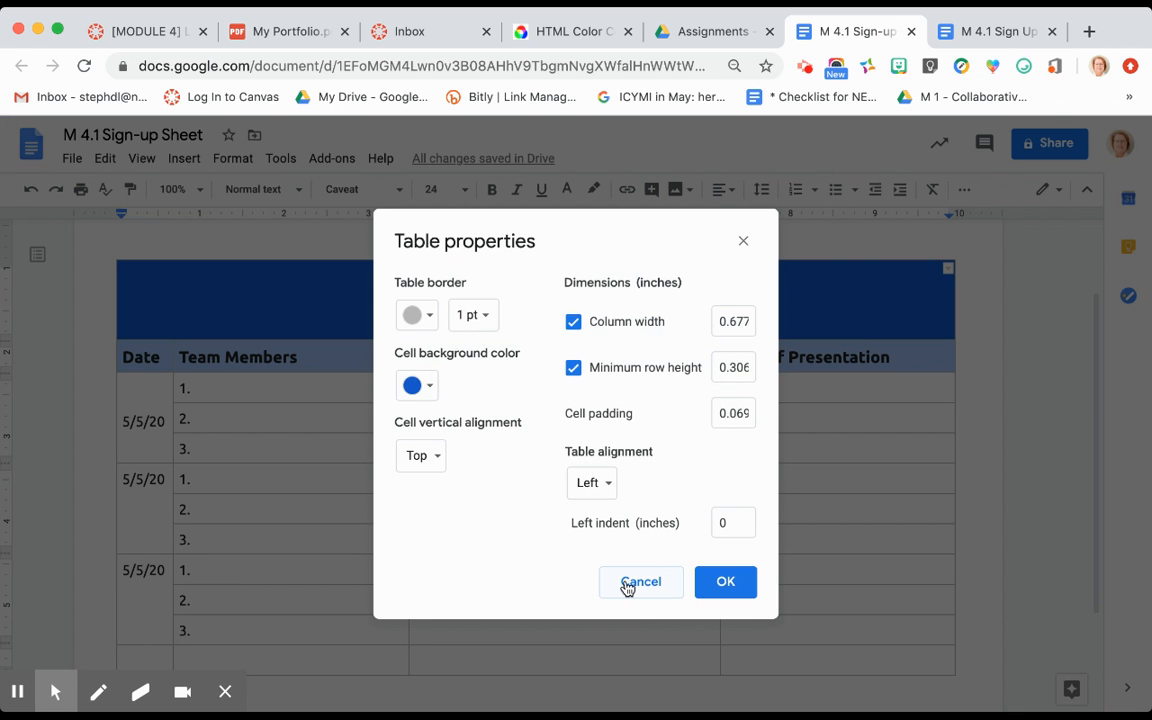
left_click(625, 584)
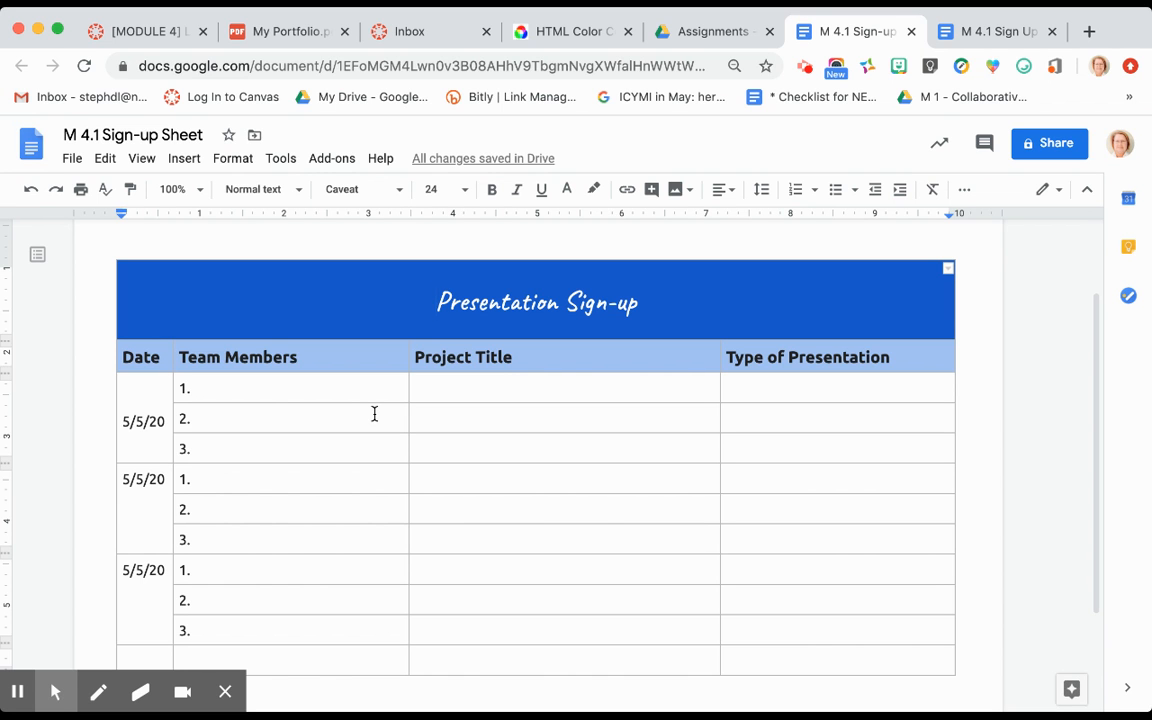
- Add the line "Click to see the rubric for this lesson" between the directions and the table
scroll(504, 309, "up", 2)
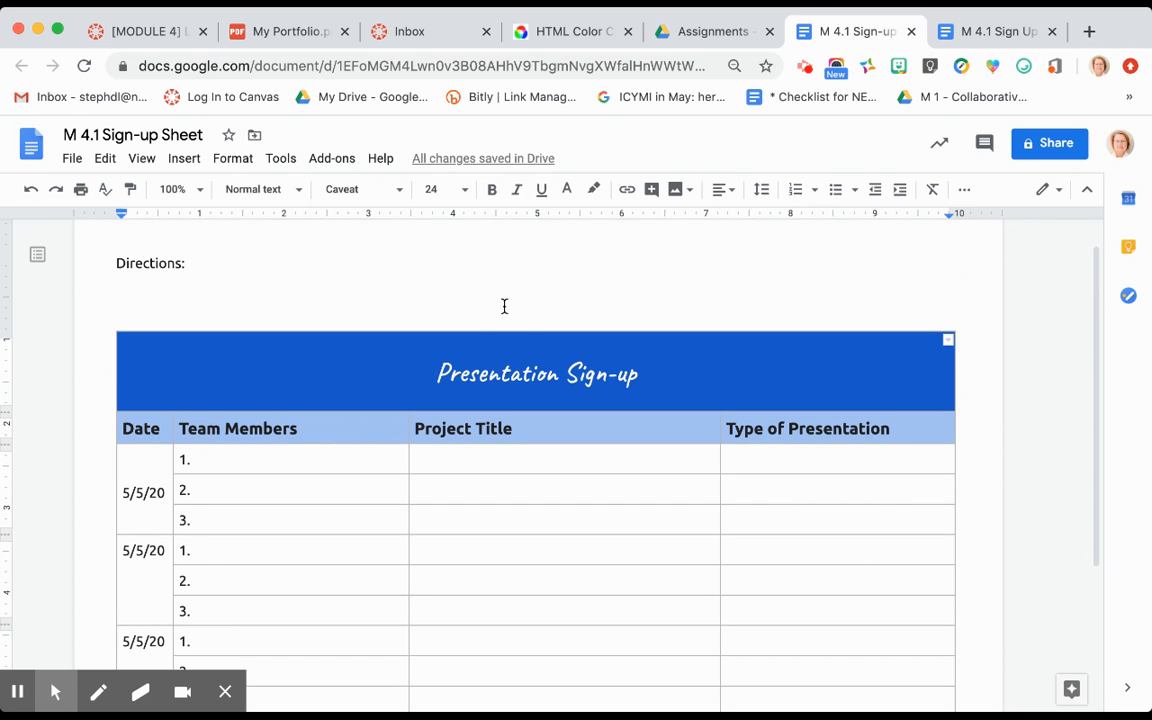
left_click(505, 306)
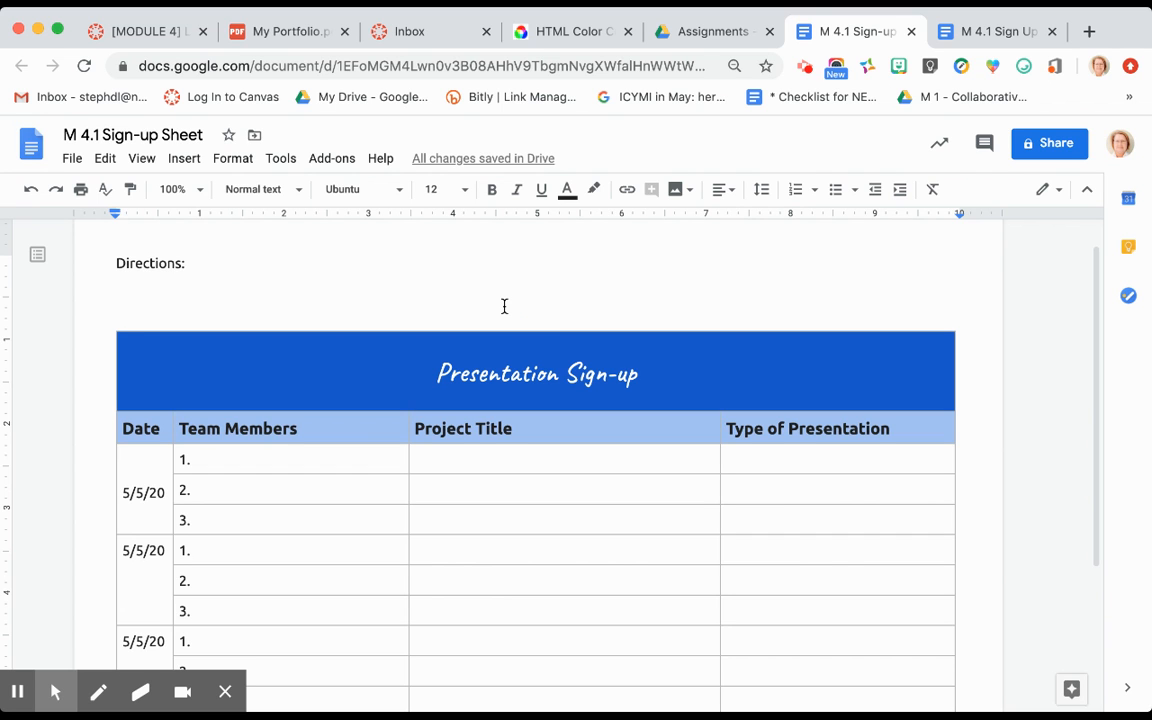
type("Click to ")
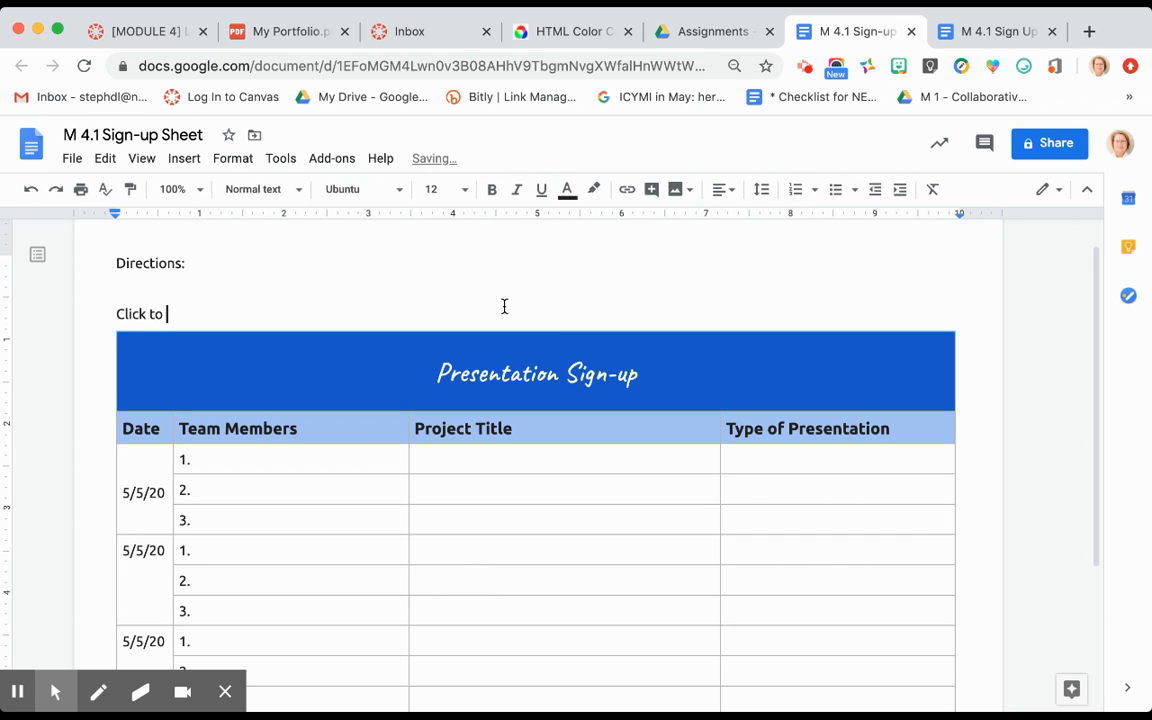
type("see the rubric")
type("f")
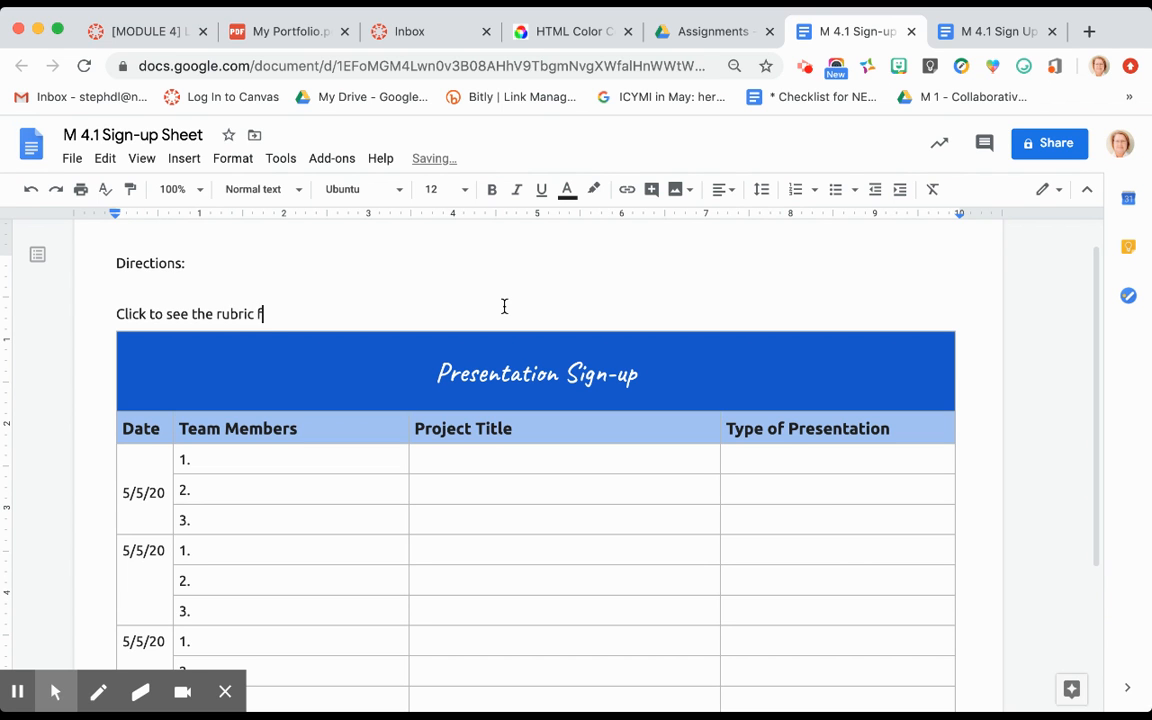
type("or this lesson")
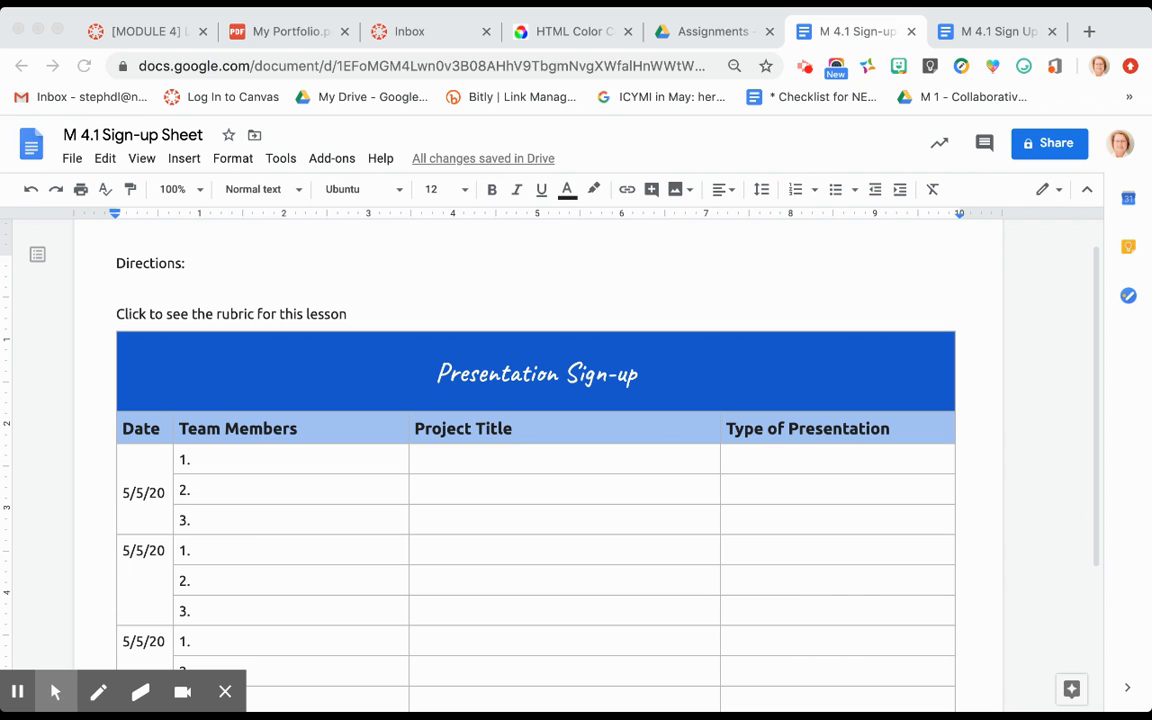
- Link the text "Click to see the rubric for this lesson" to the copied sharing link of the rubric document
left_click(14, 320)
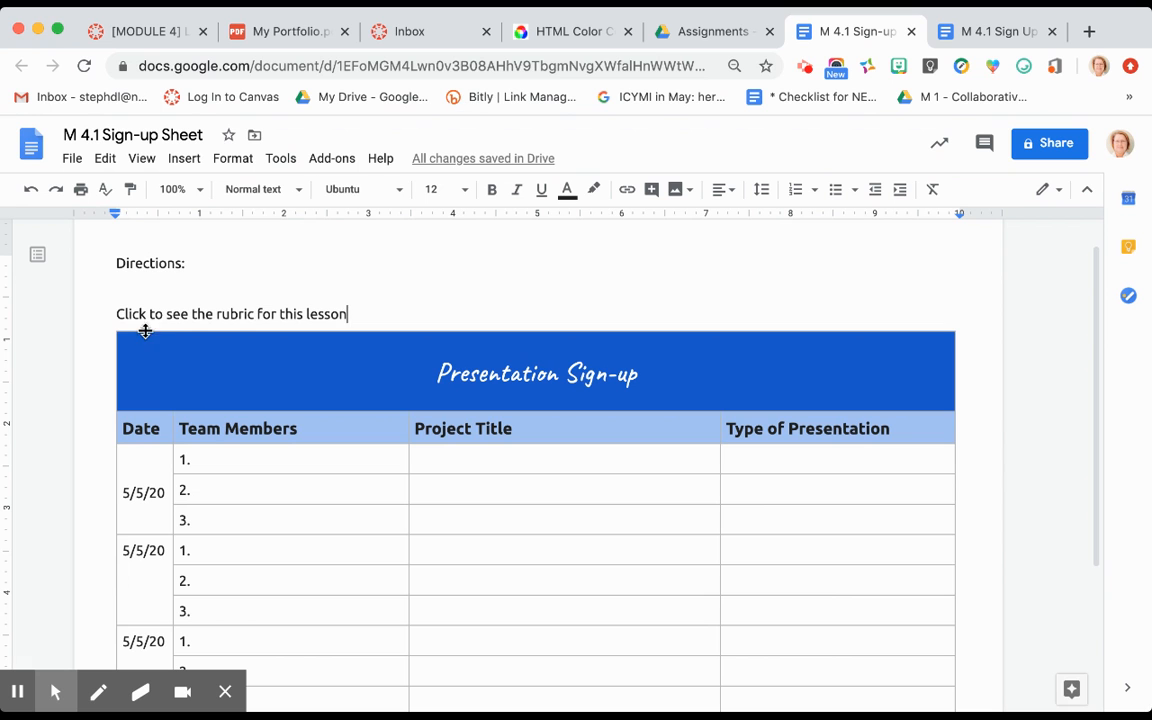
left_click_drag(118, 314, 348, 312)
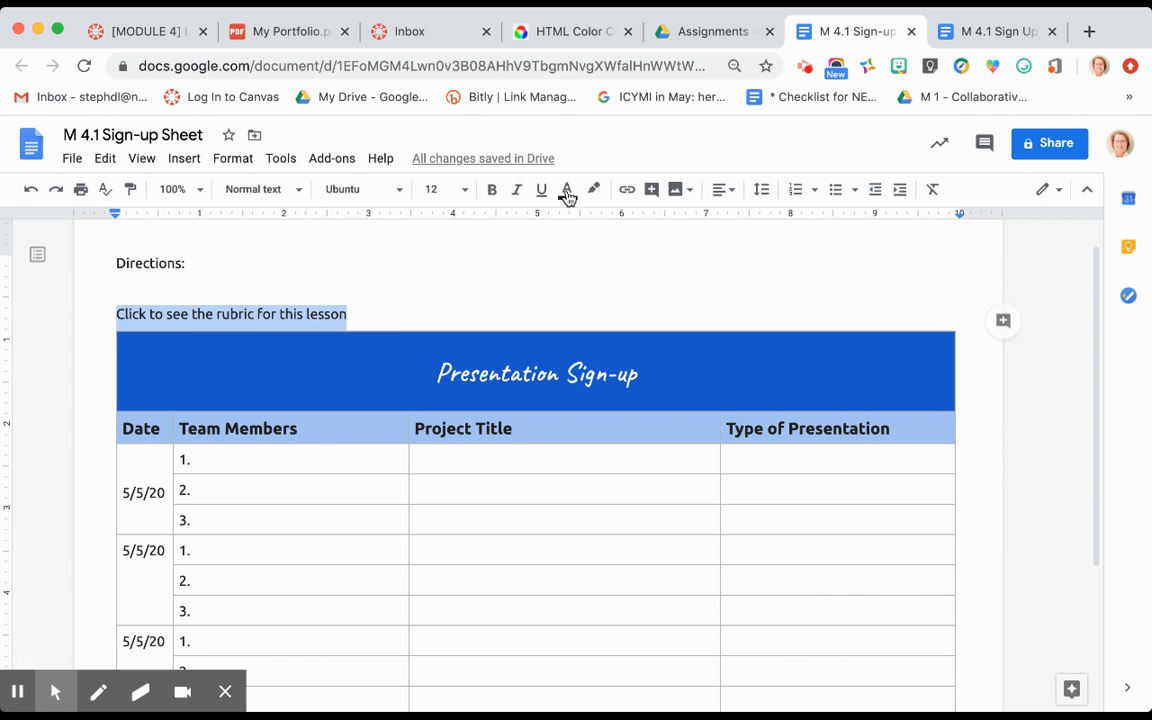
left_click(627, 189)
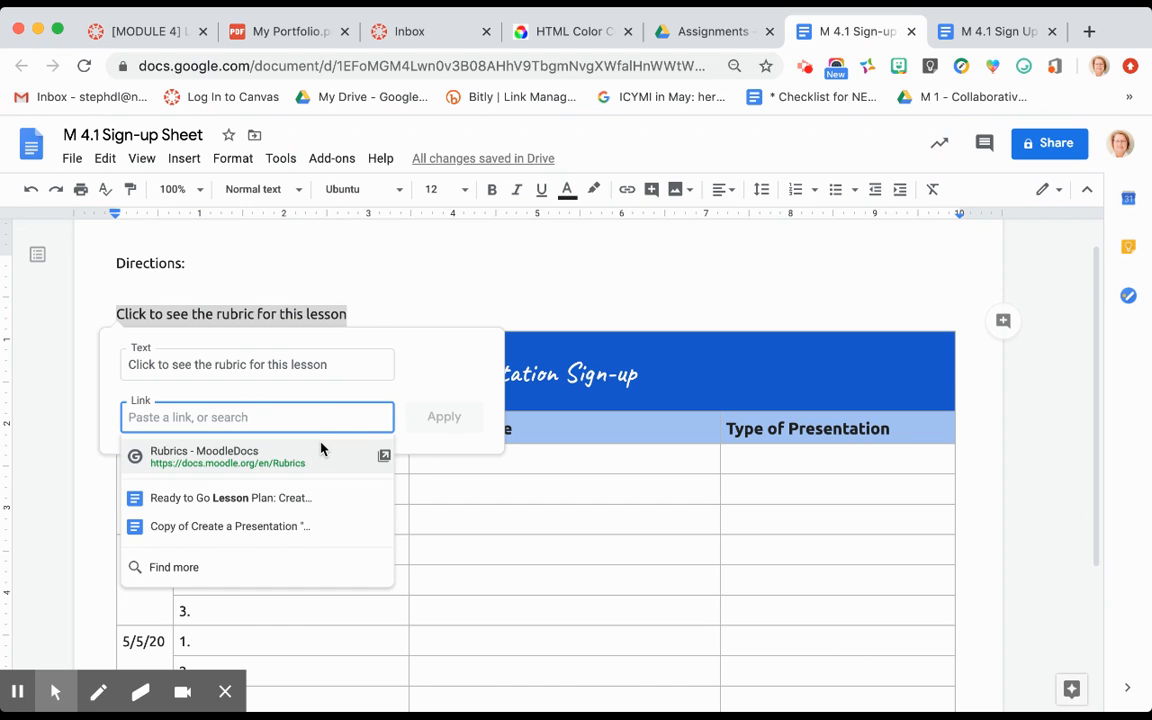
key("super+v")
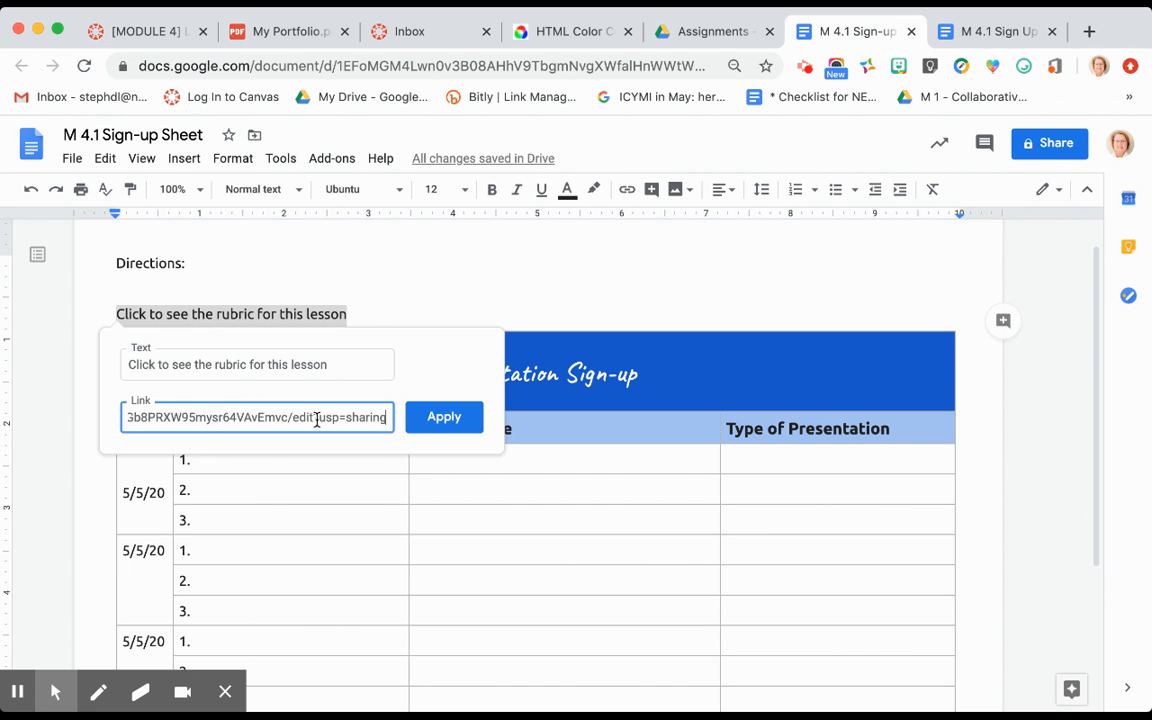
left_click(441, 414)
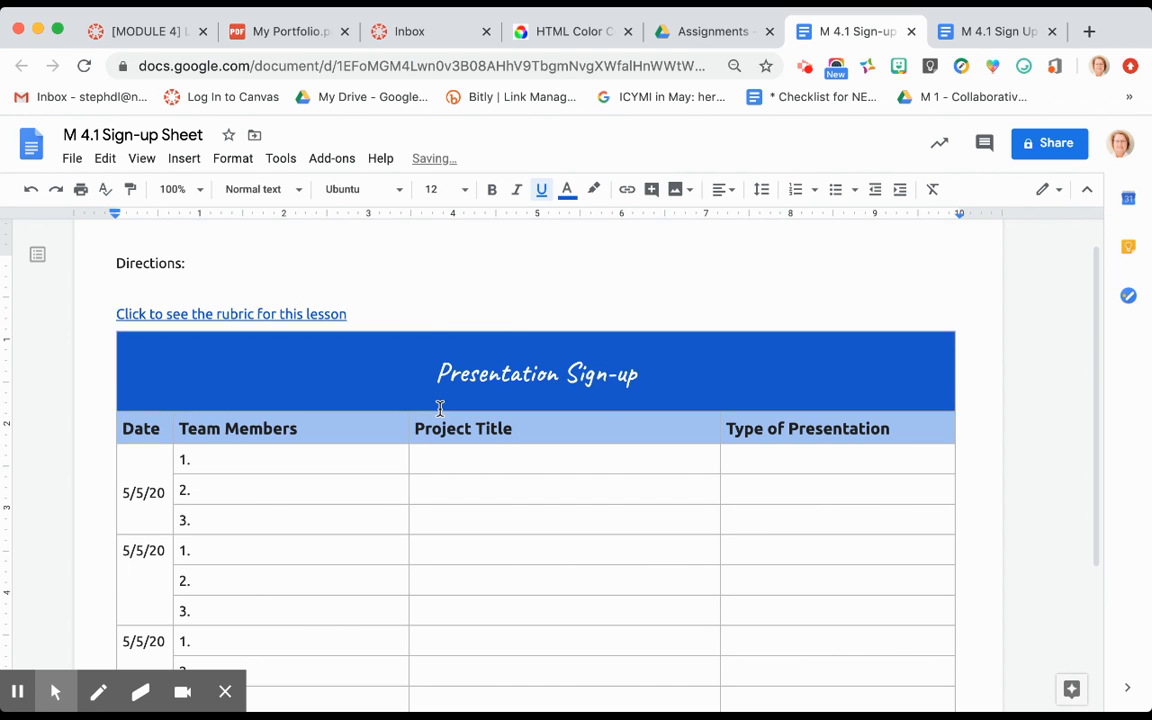
- Center the linked rubric line above the table, then place the cursor on the Directions line
left_click(727, 197)
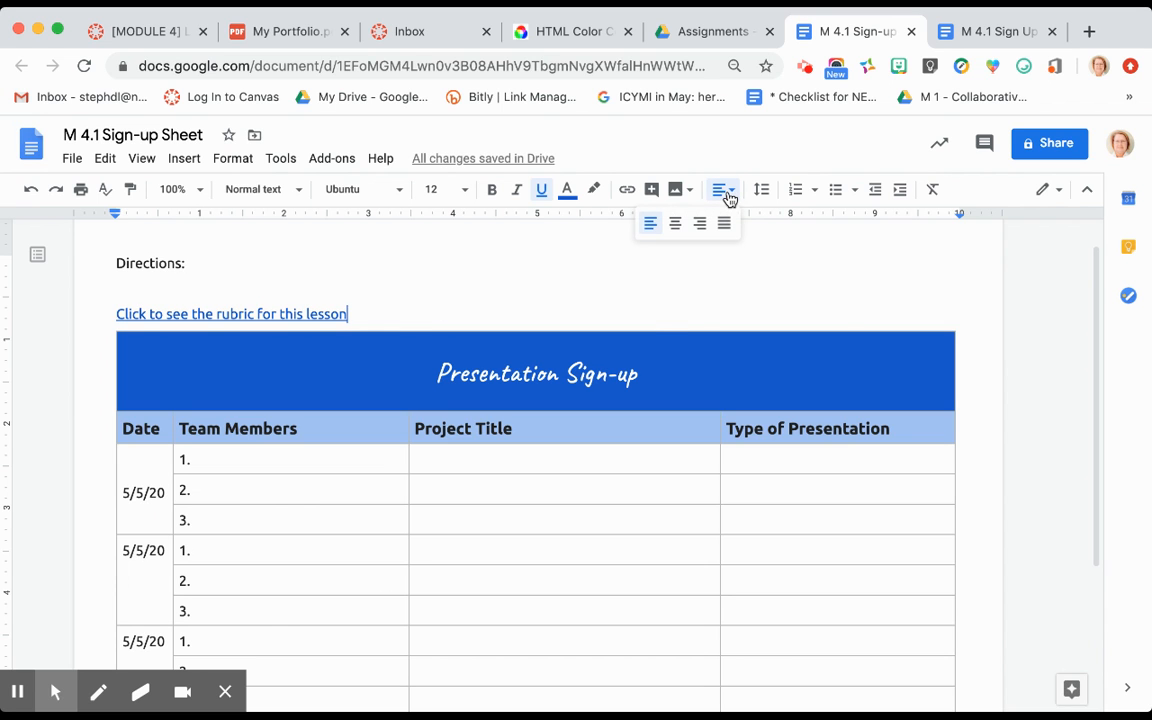
left_click(673, 224)
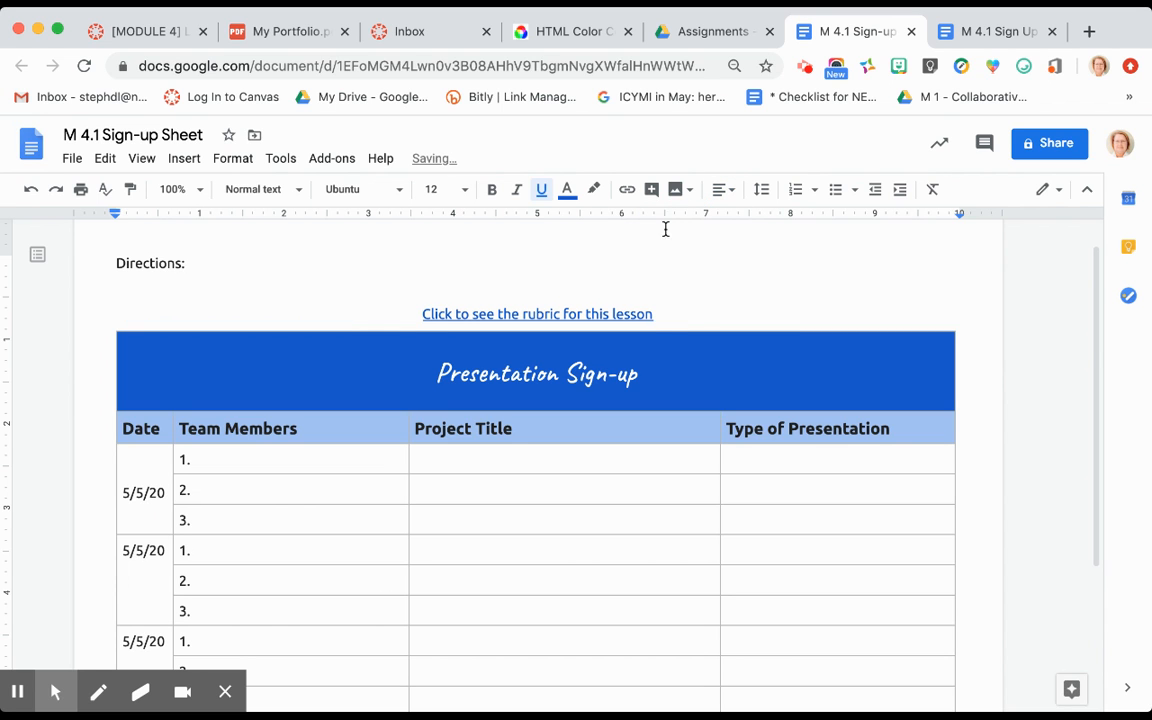
left_click(573, 262)
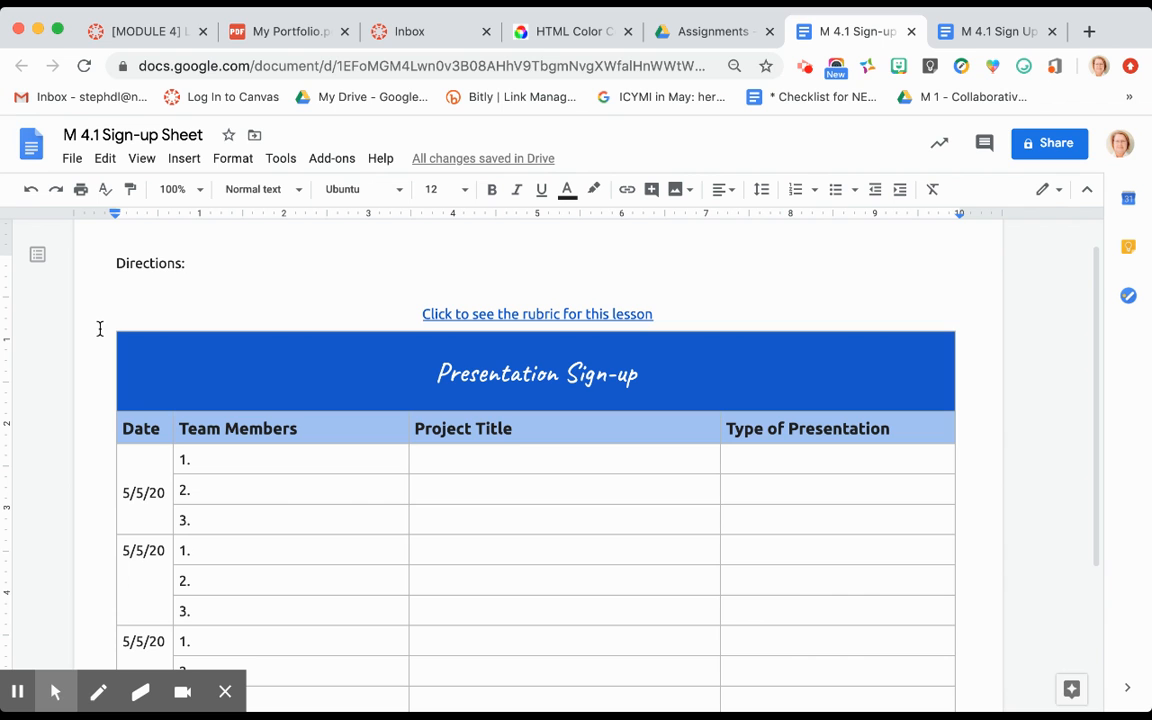
- Slightly widen the Date column and extend the Team Members column into the Project Title column
left_click_drag(172, 428, 181, 428)
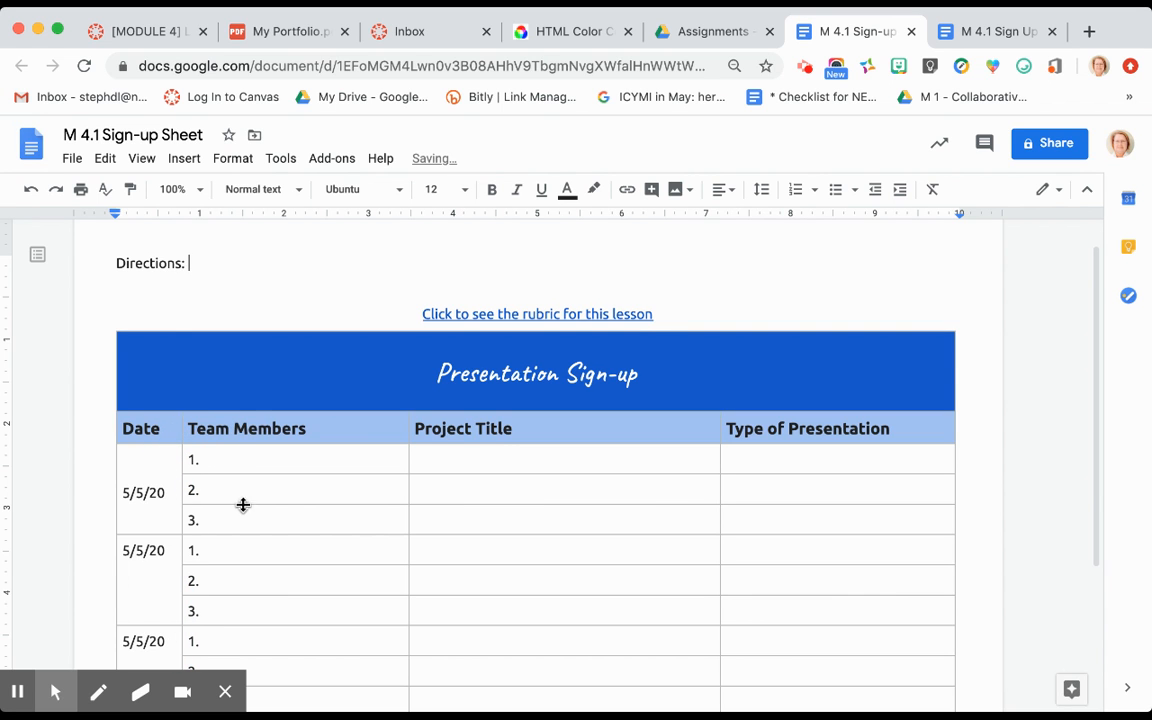
left_click(240, 459)
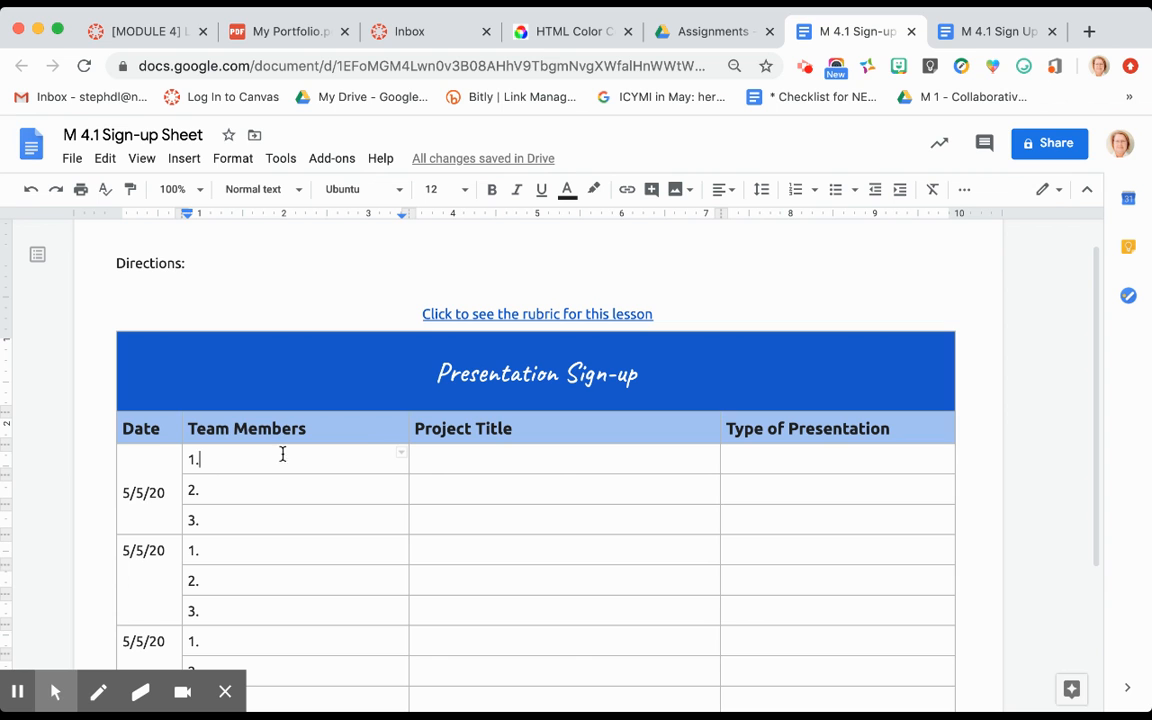
left_click_drag(408, 436, 424, 437)
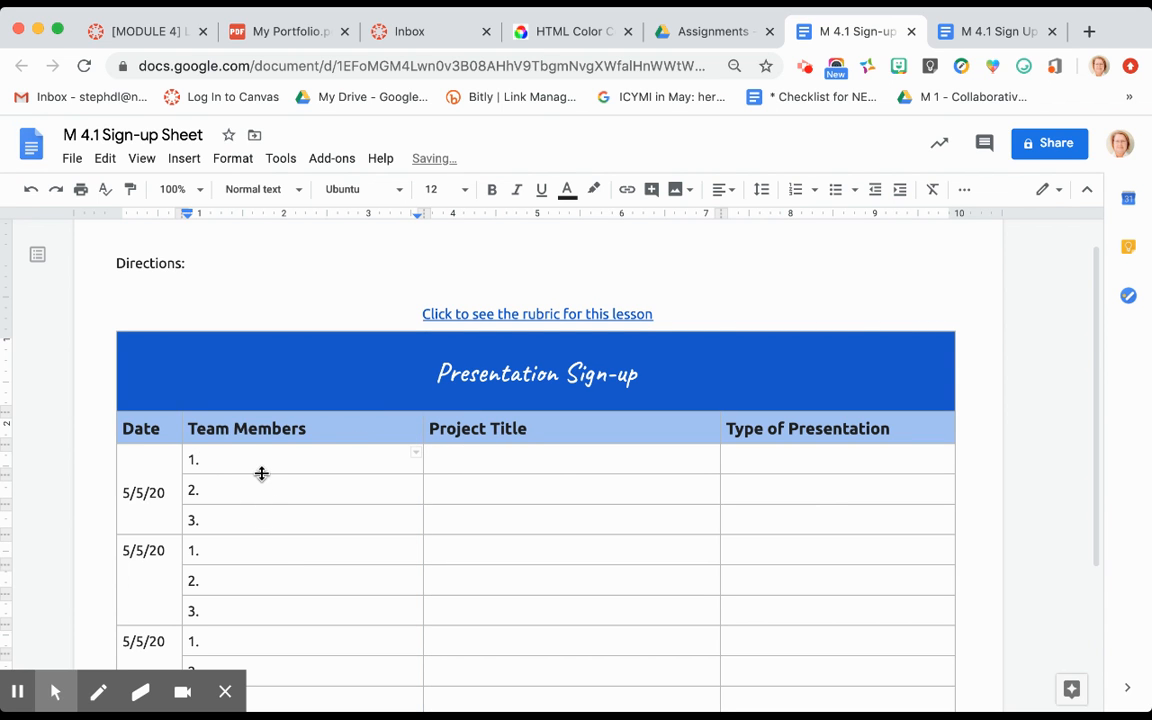
left_click(464, 456)
left_click(752, 461)
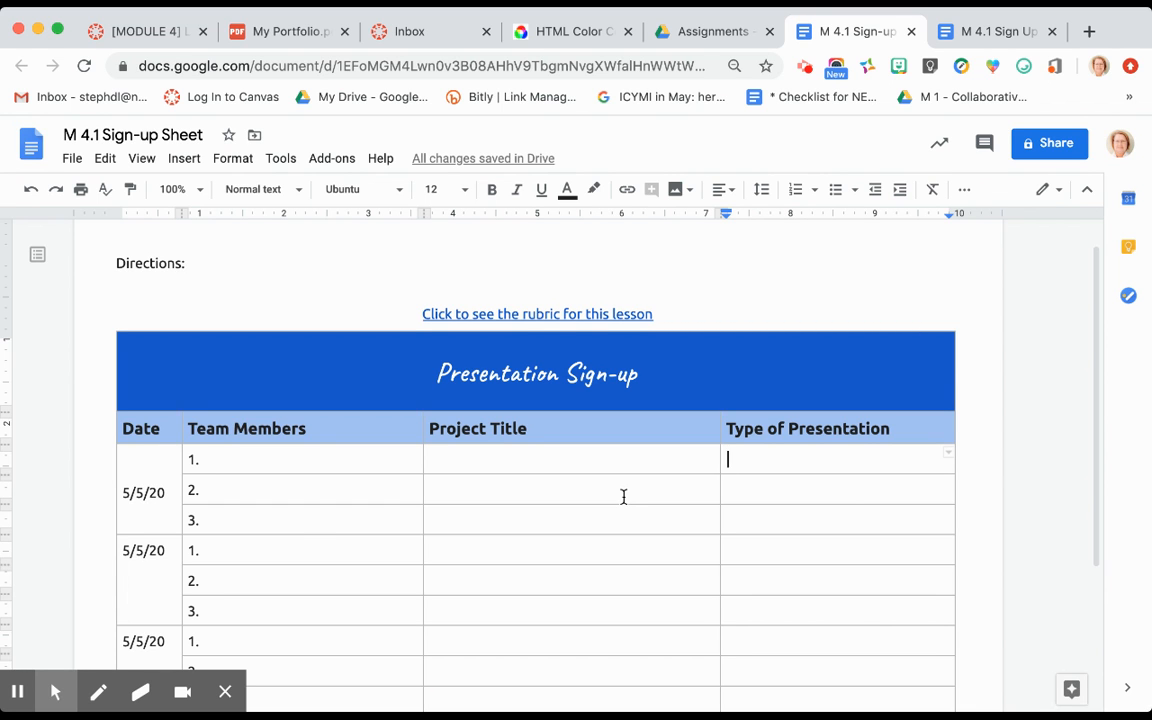
scroll(623, 497, "down", 2)
scroll(623, 497, "up", 1)
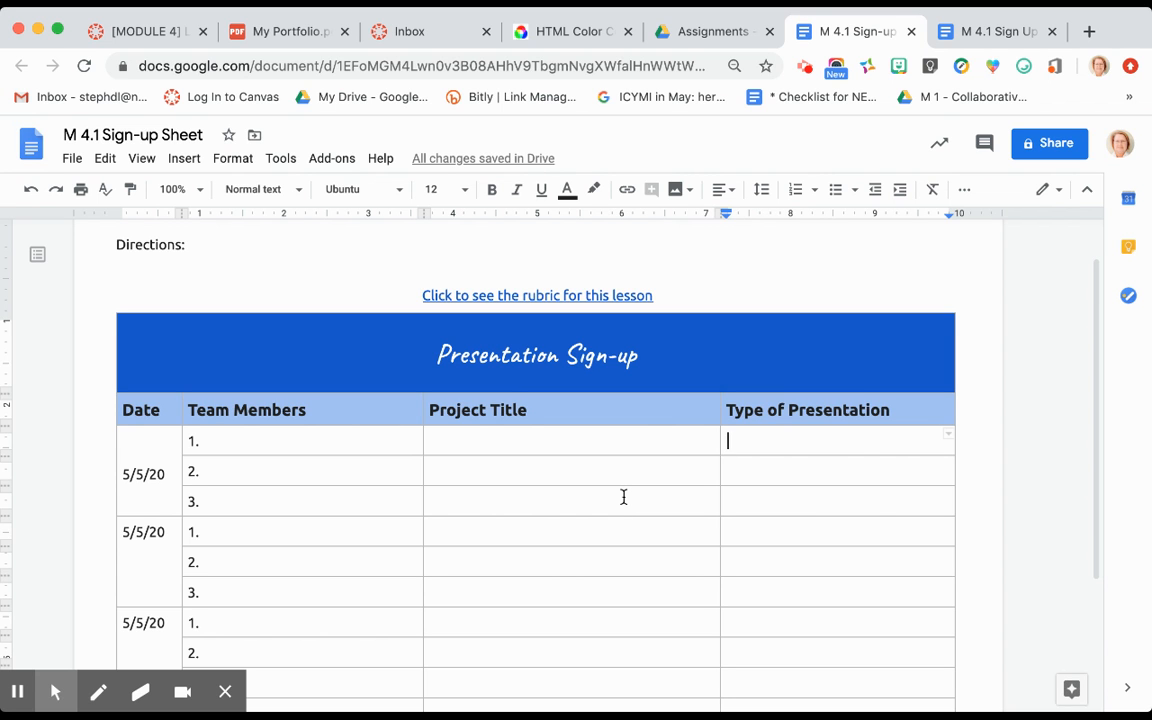
scroll(623, 497, "down", 3)
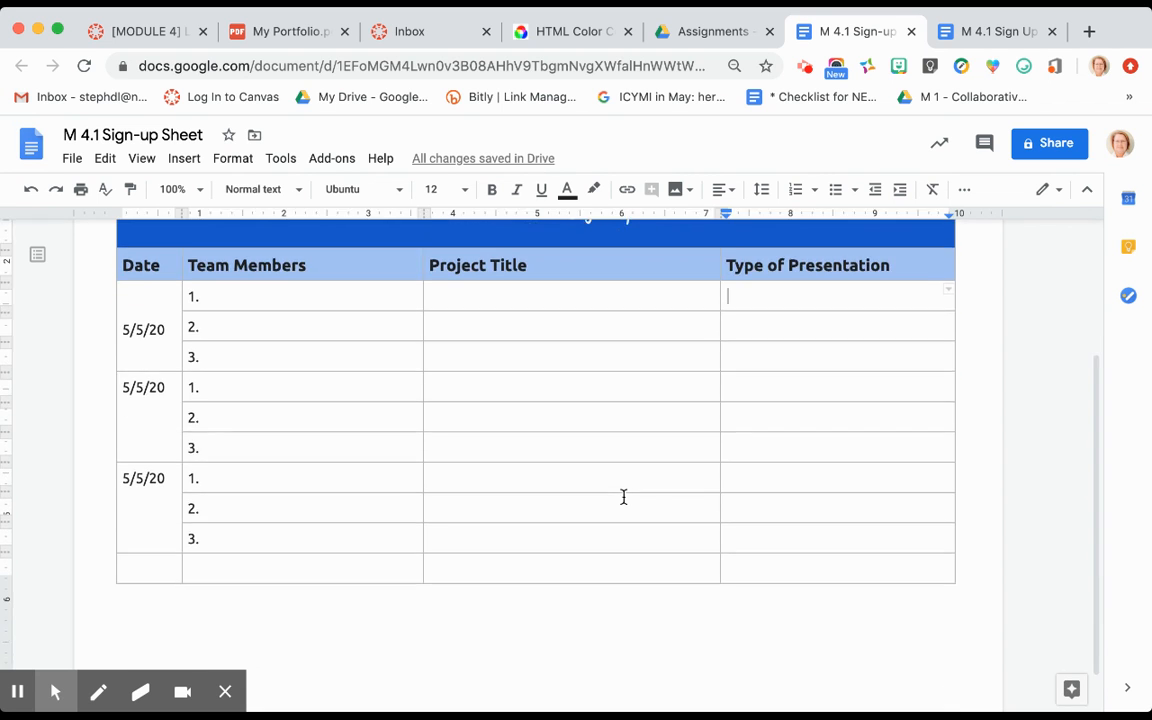
scroll(623, 497, "up", 3)
scroll(623, 497, "up", 1)
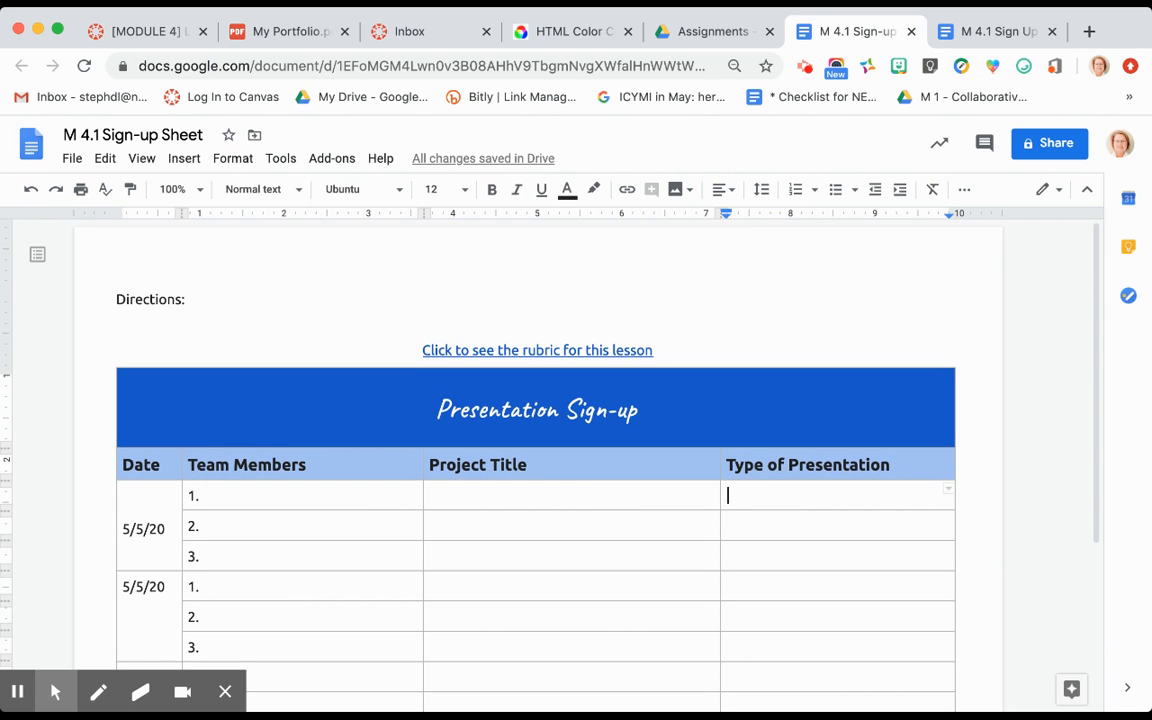